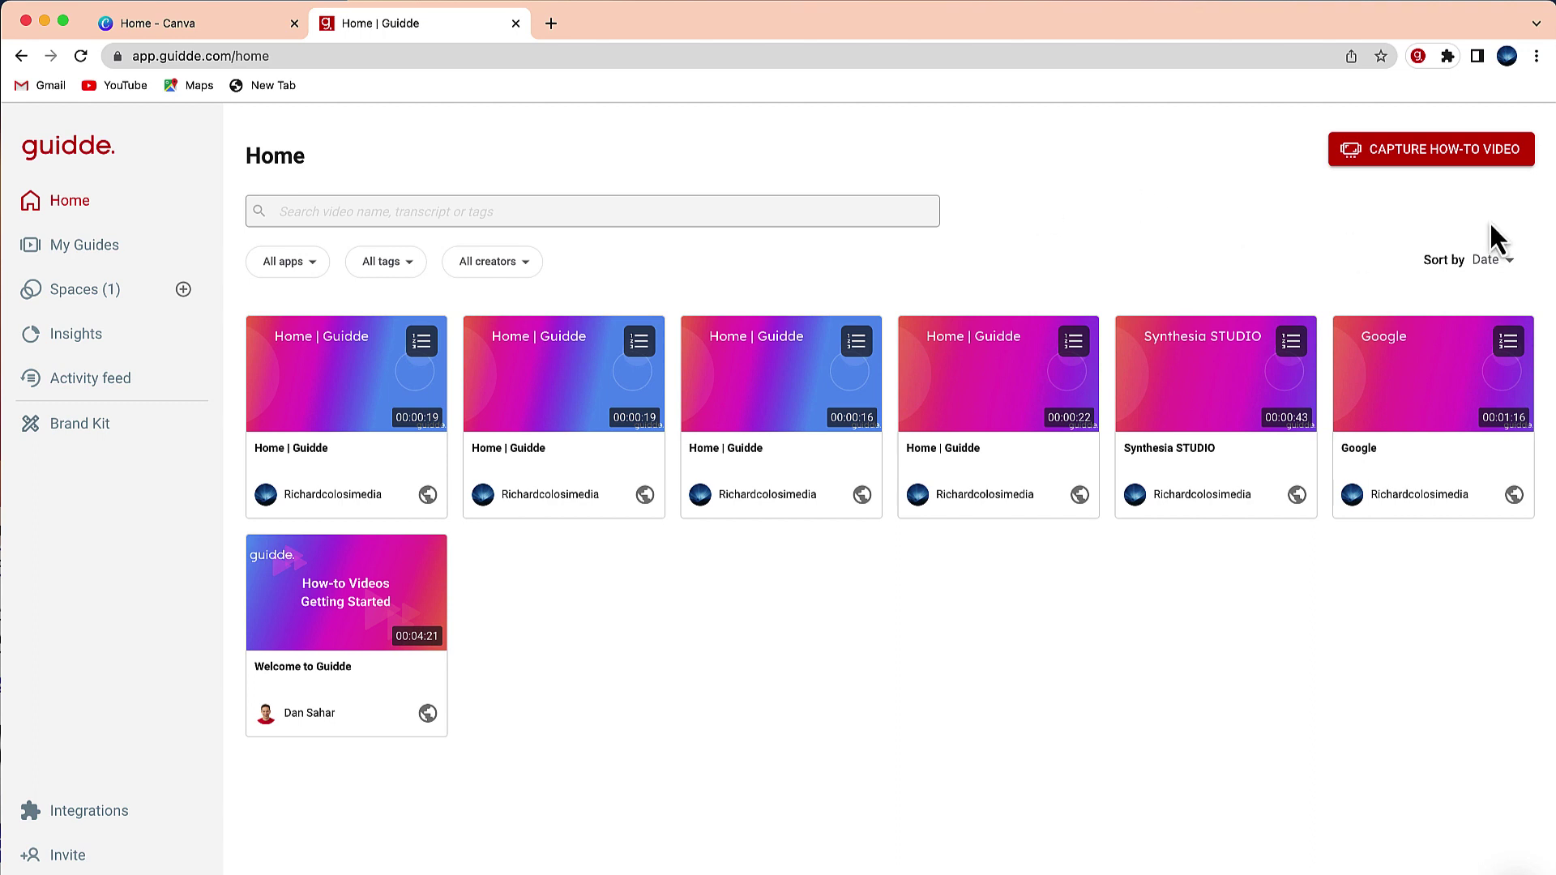
# - Start a Guidde how-to capture recording and switch to the Canva home page tab
pyautogui.click(1432, 156)
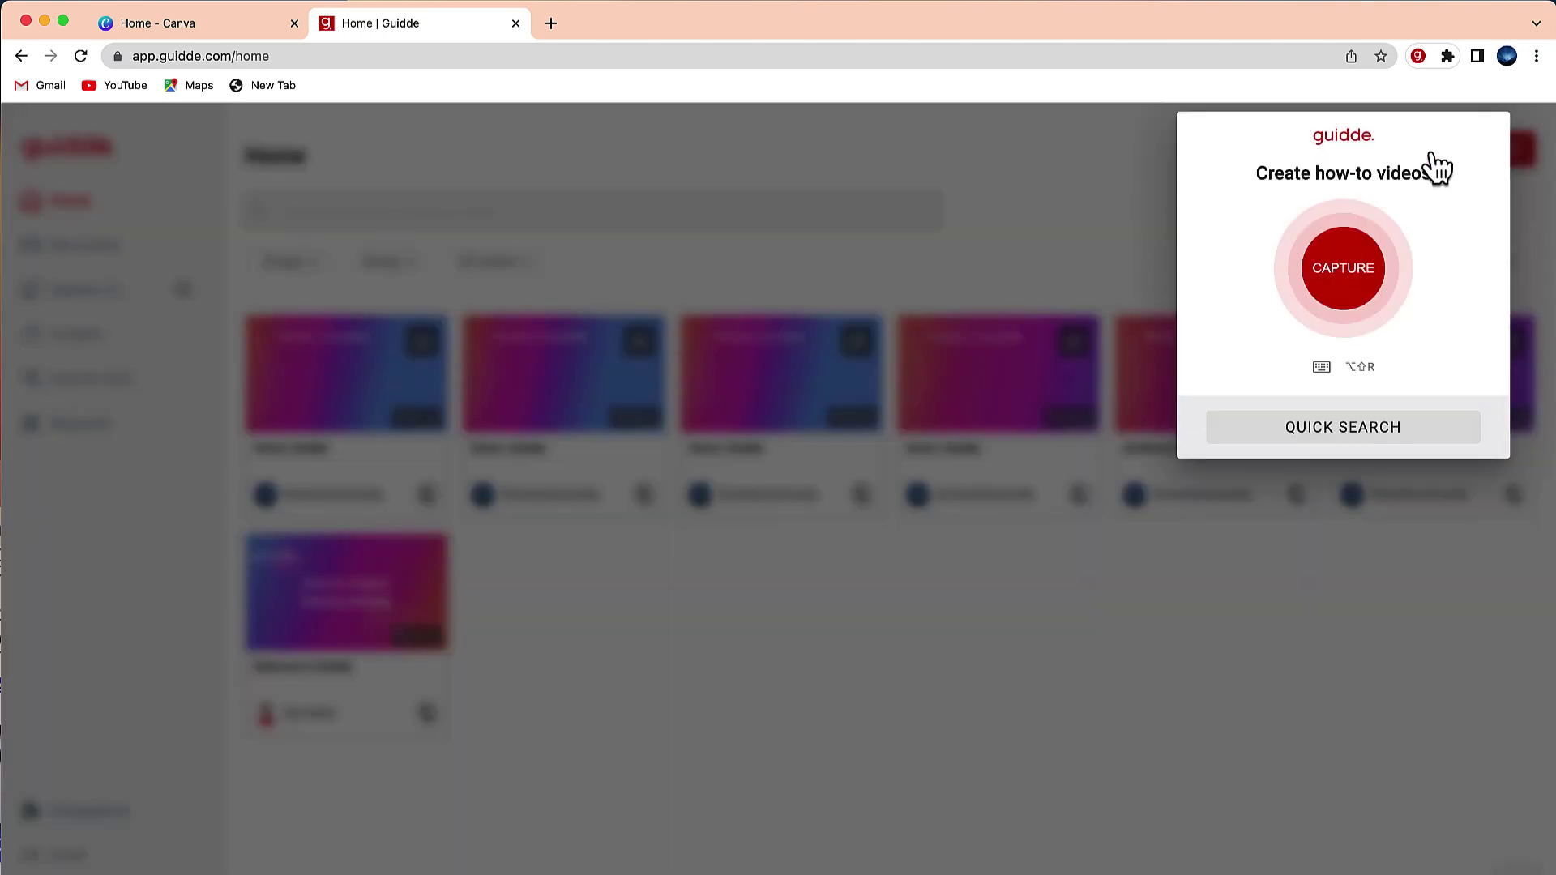
pyautogui.click(1361, 265)
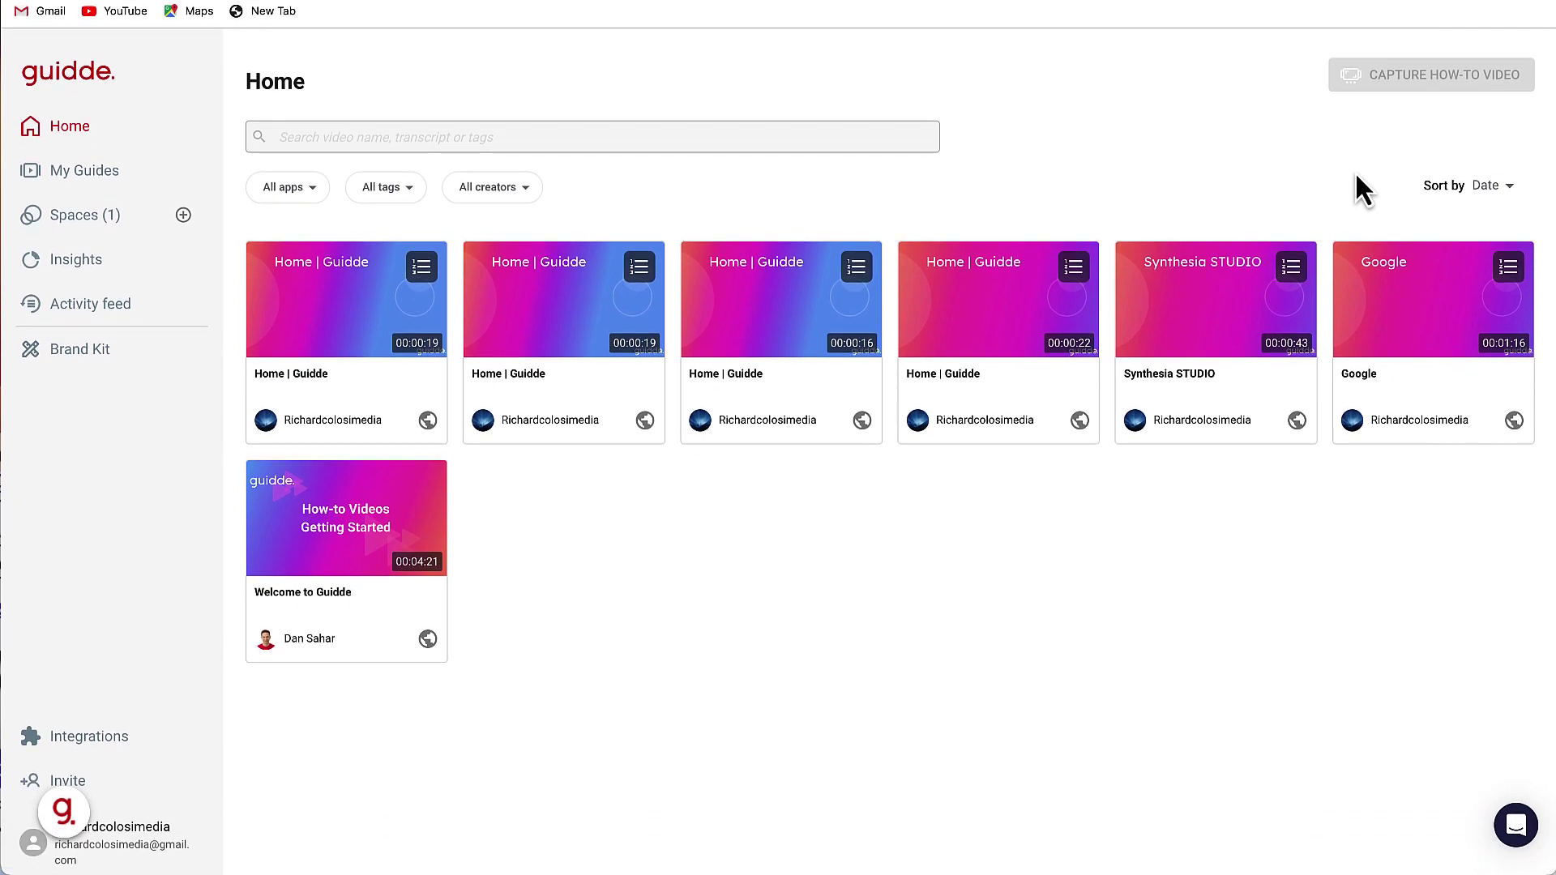
pyautogui.hotkey('ctrl', 'Tab')
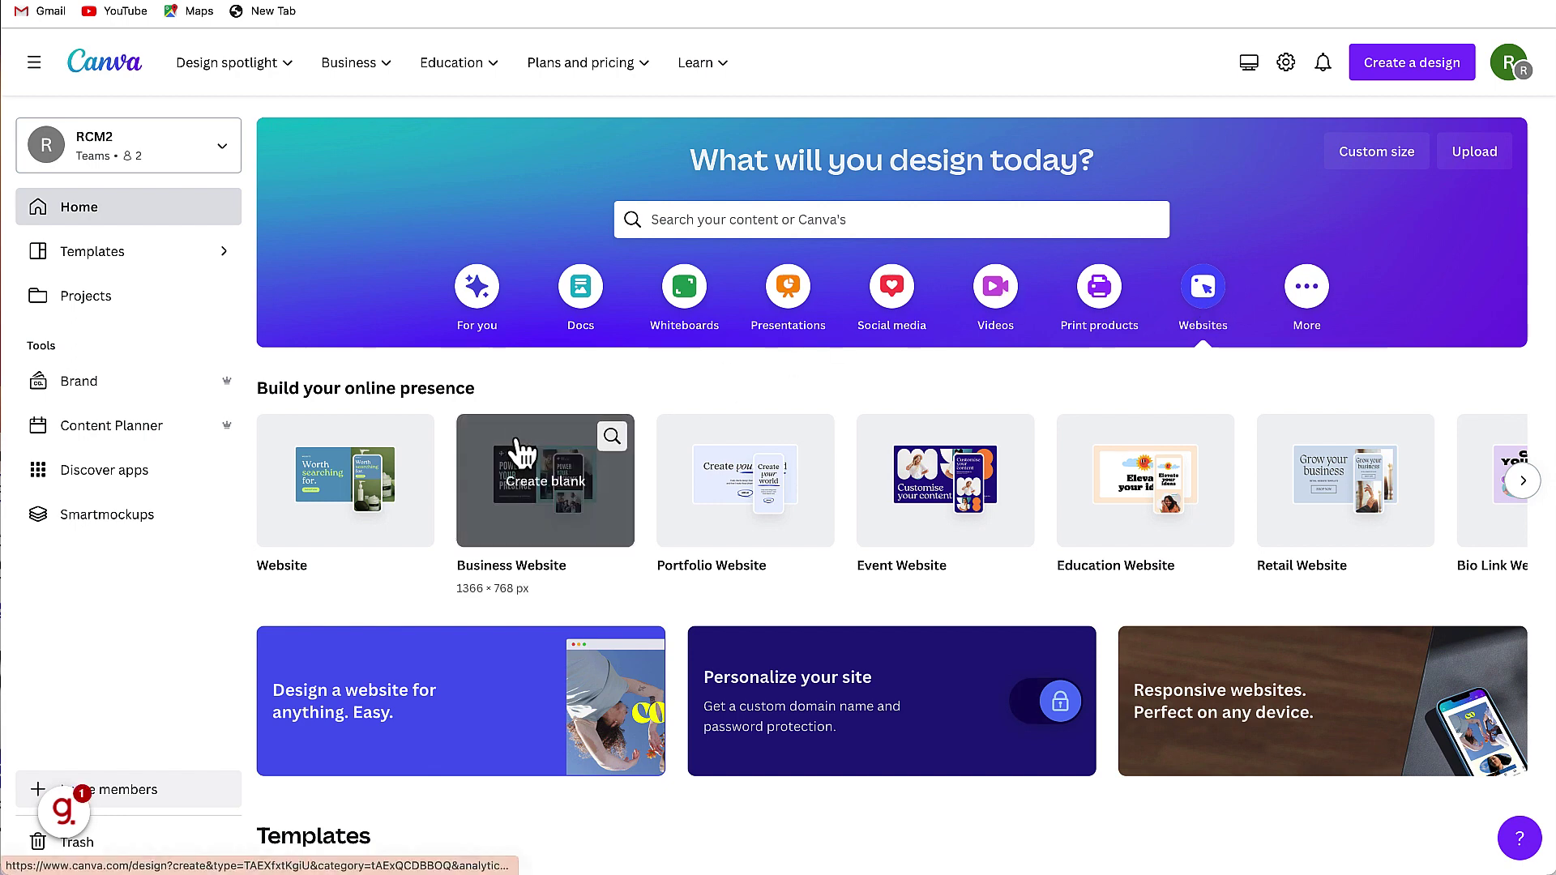
# - Create a blank Business Website design in Canva
pyautogui.click(381, 478)
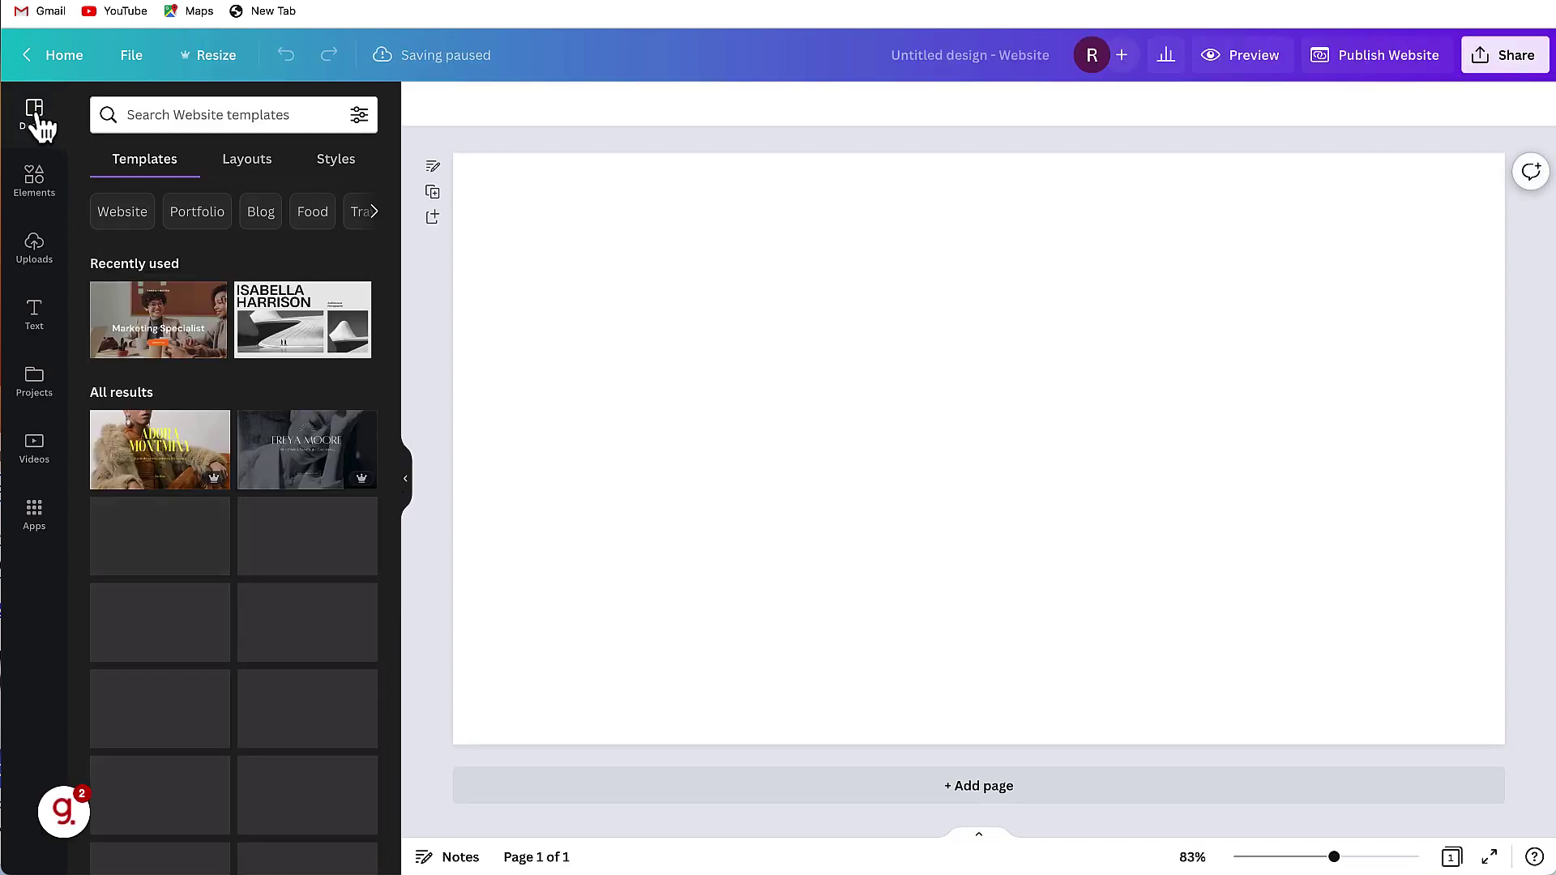
pyautogui.scroll(-4, 277, 522)
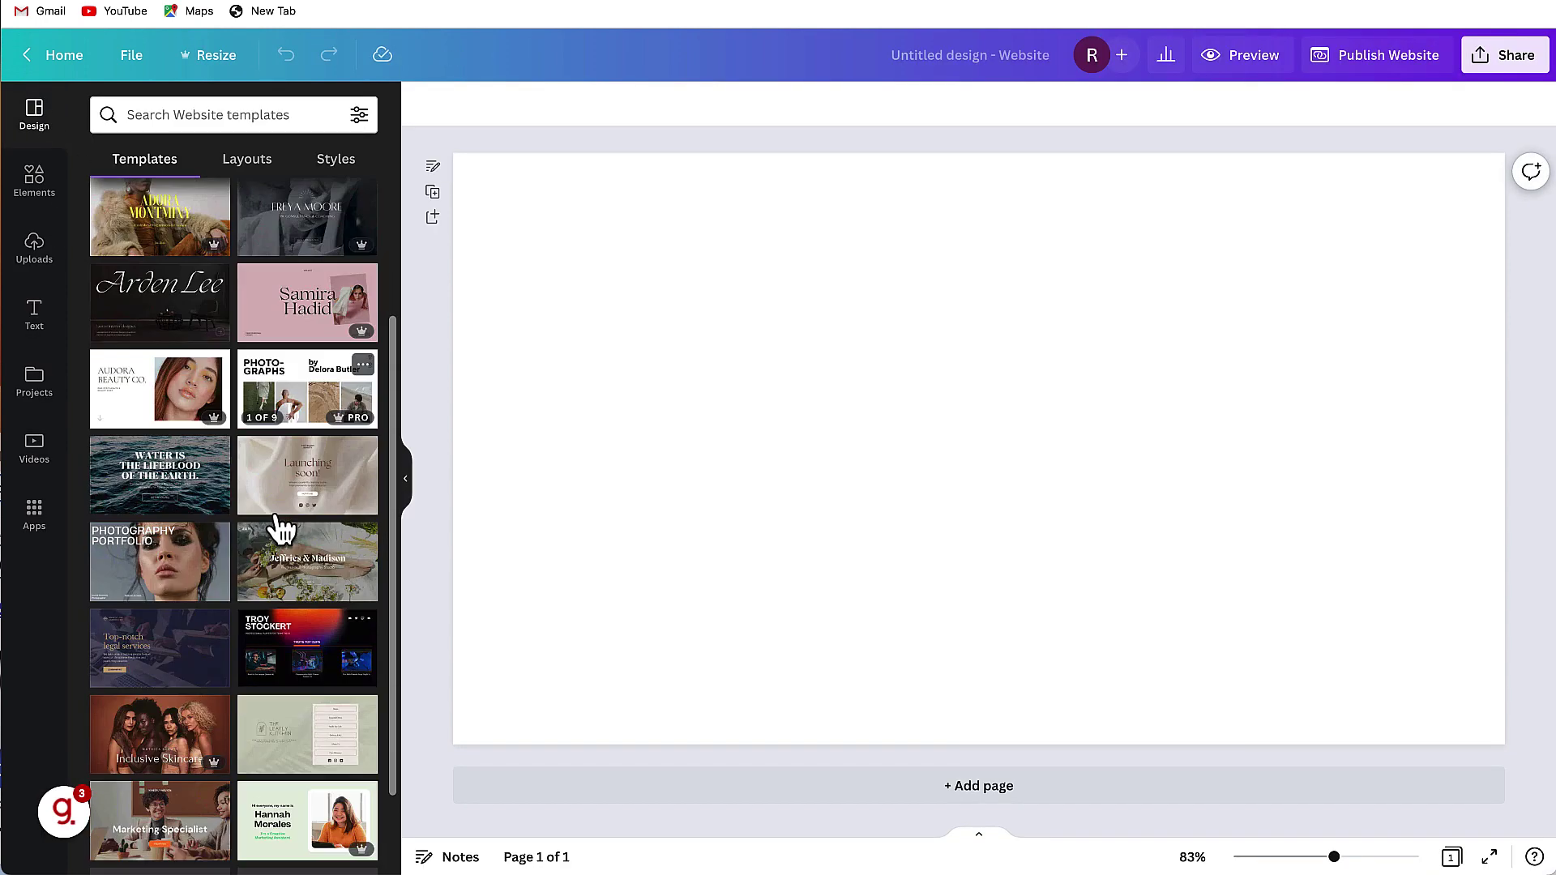
pyautogui.scroll(-2, 277, 522)
# - Apply all 6 Orange Photographic Consultancy template pages, then stop the Guidde recording
pyautogui.click(157, 624)
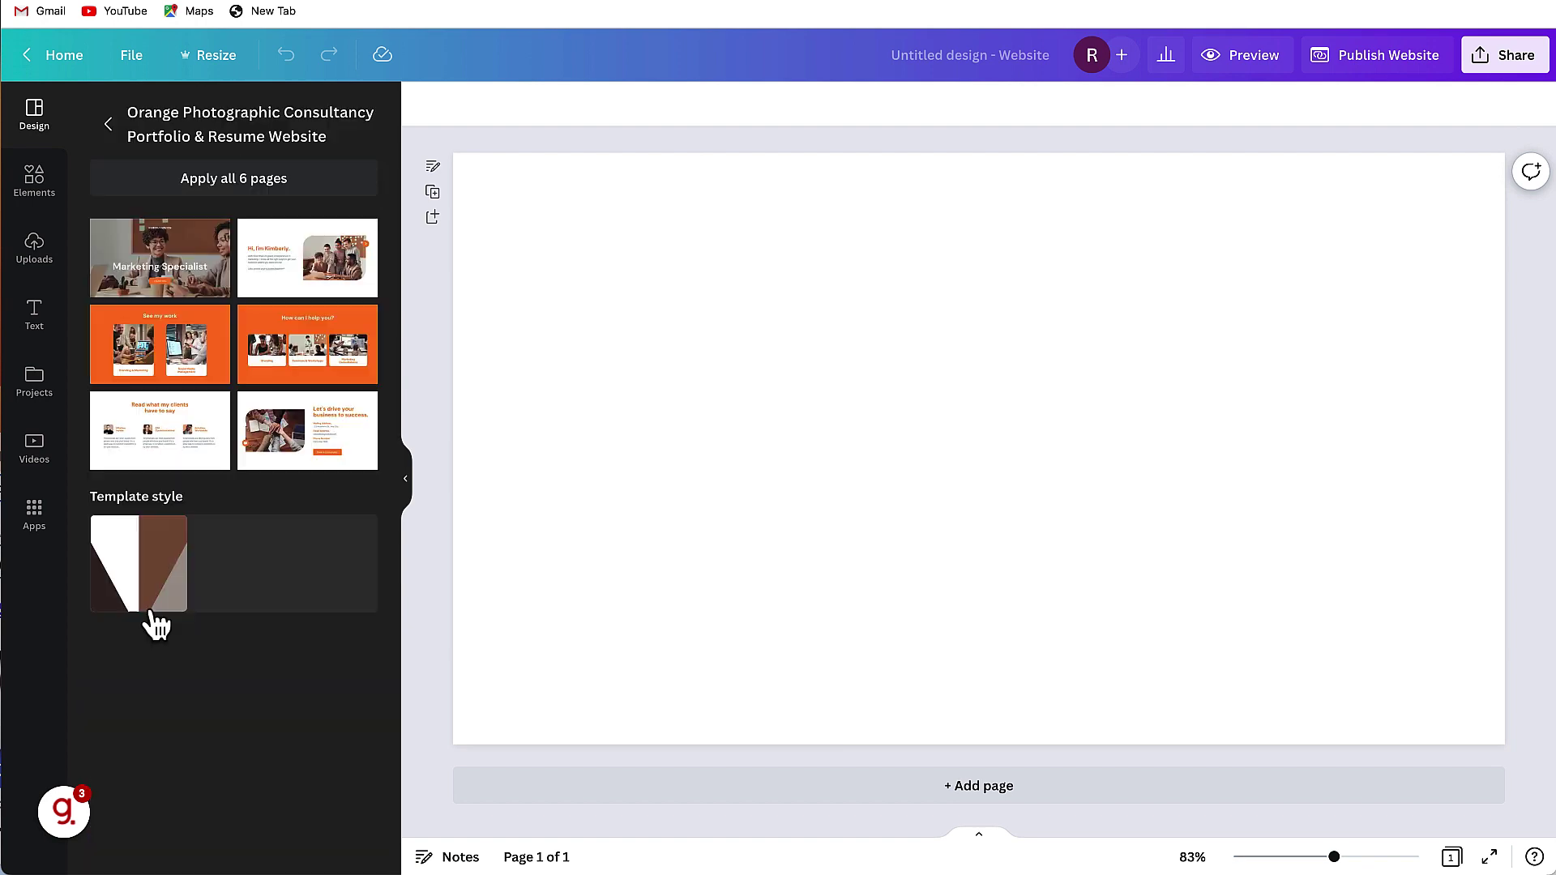
pyautogui.click(321, 188)
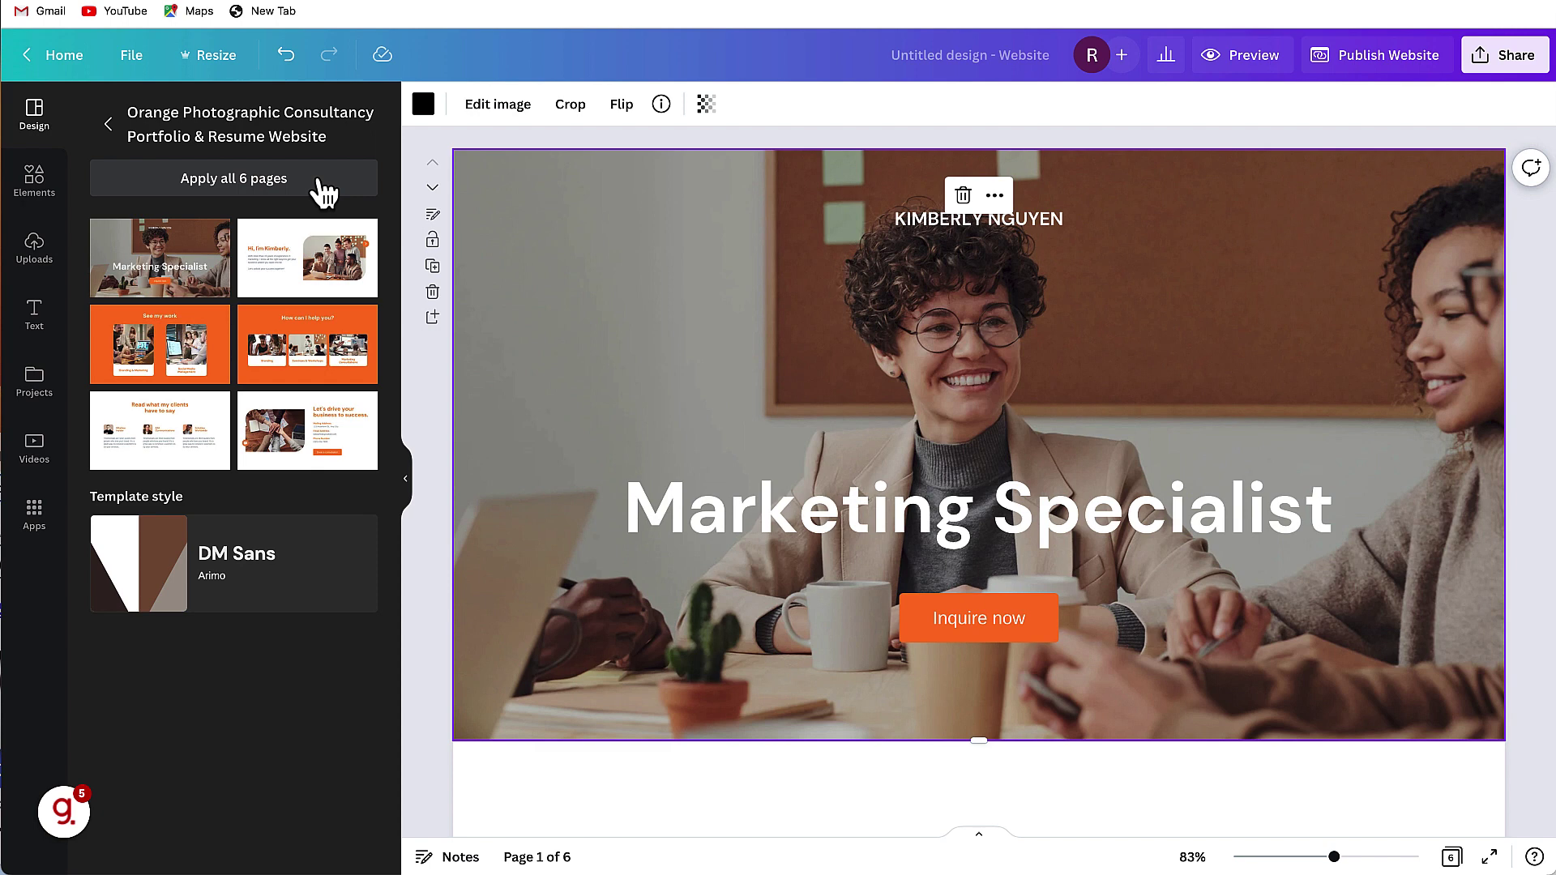
pyautogui.moveTo(69, 816)
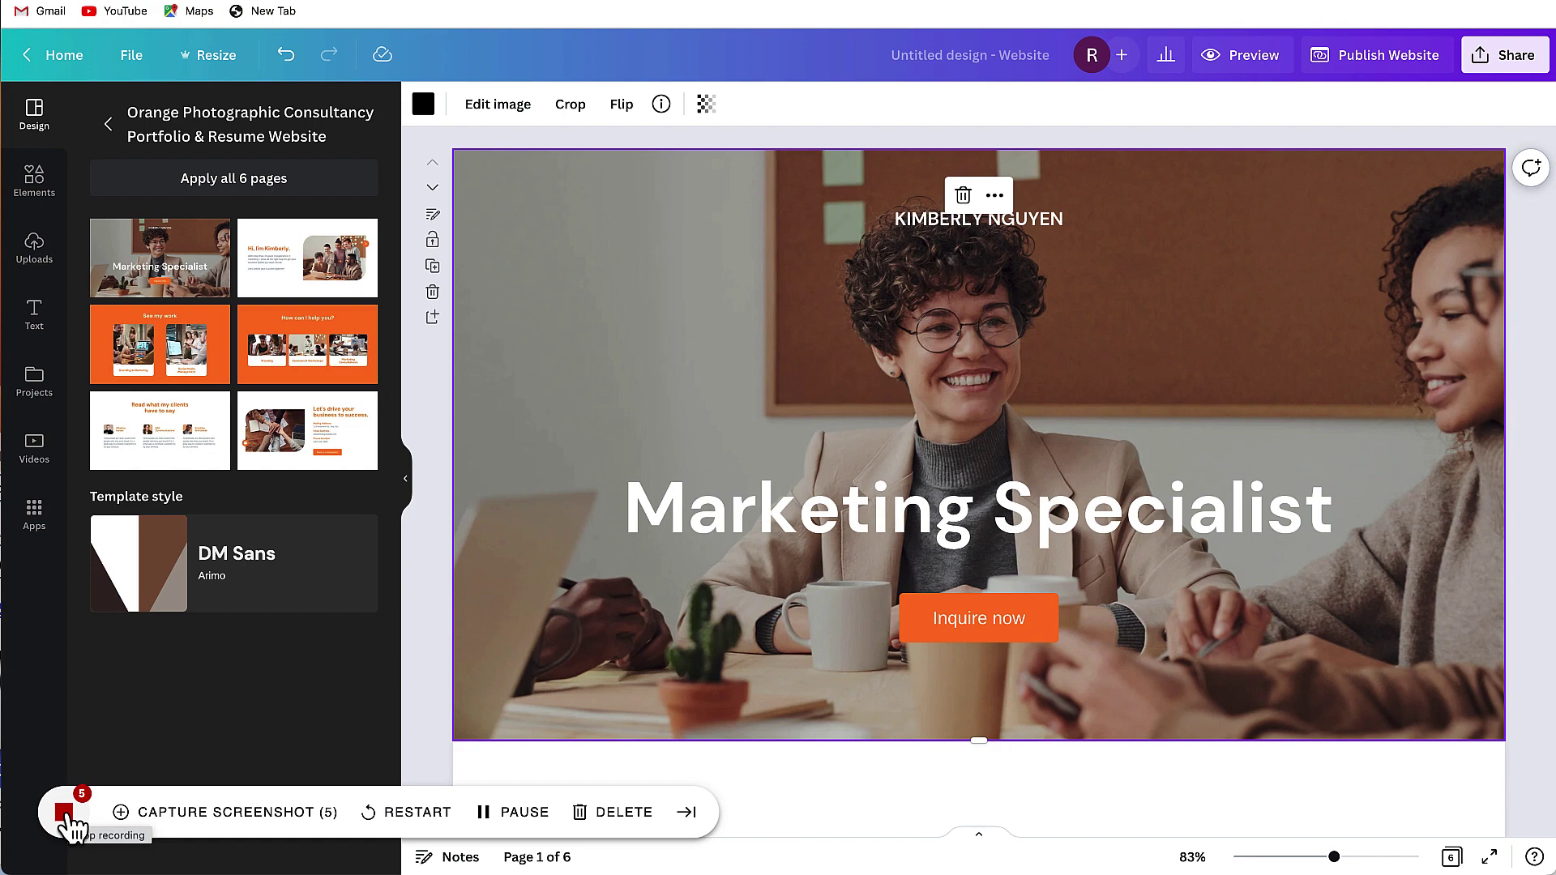
pyautogui.click(65, 817)
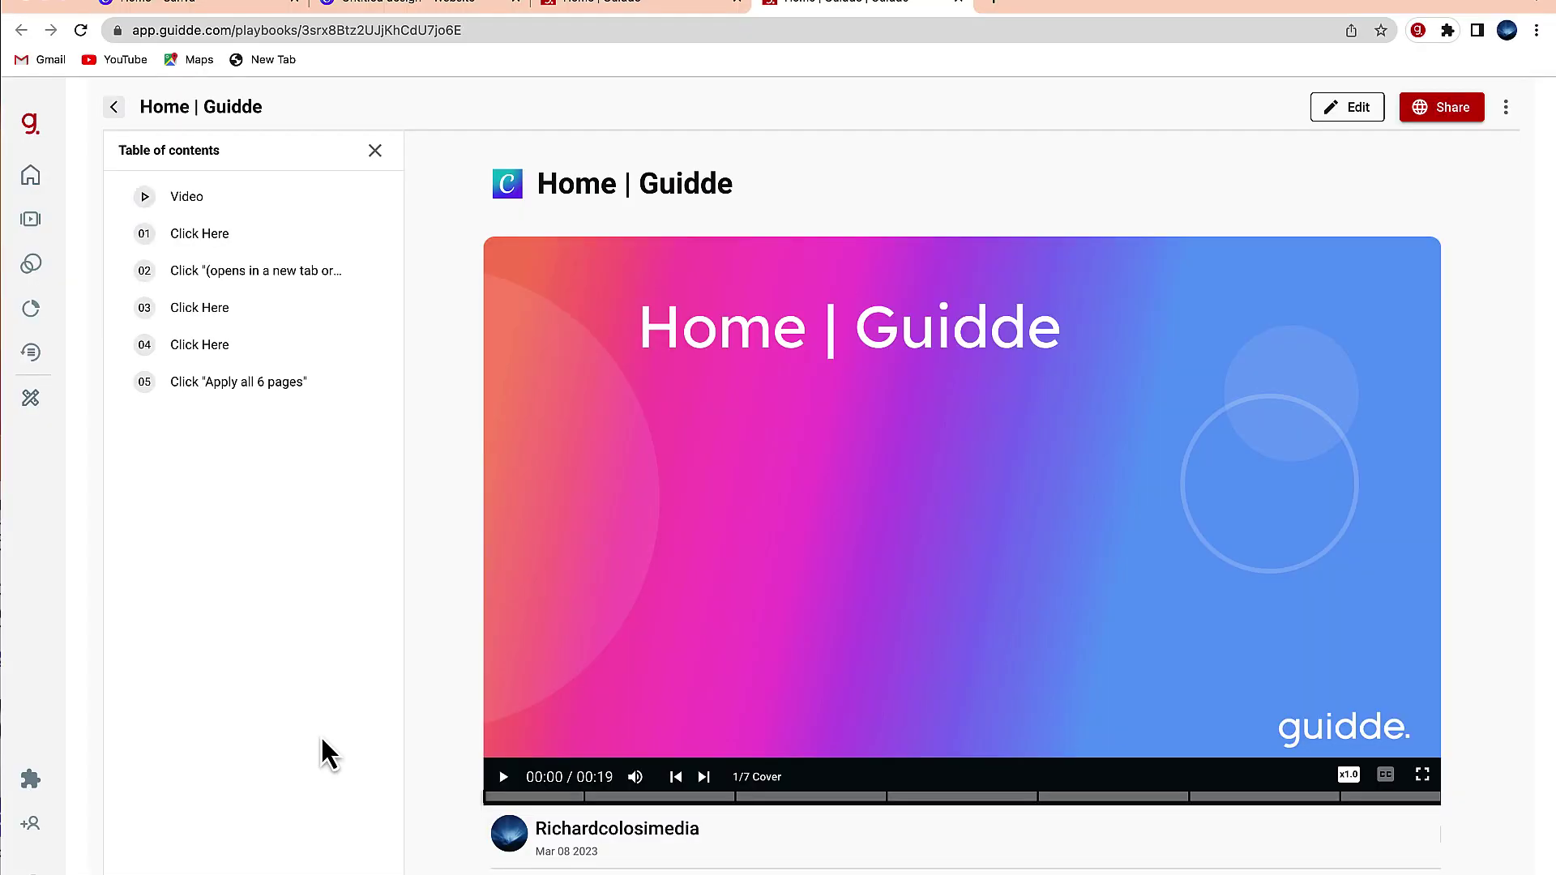
# - Play the recorded guide video and pause it near the end
pyautogui.click(503, 777)
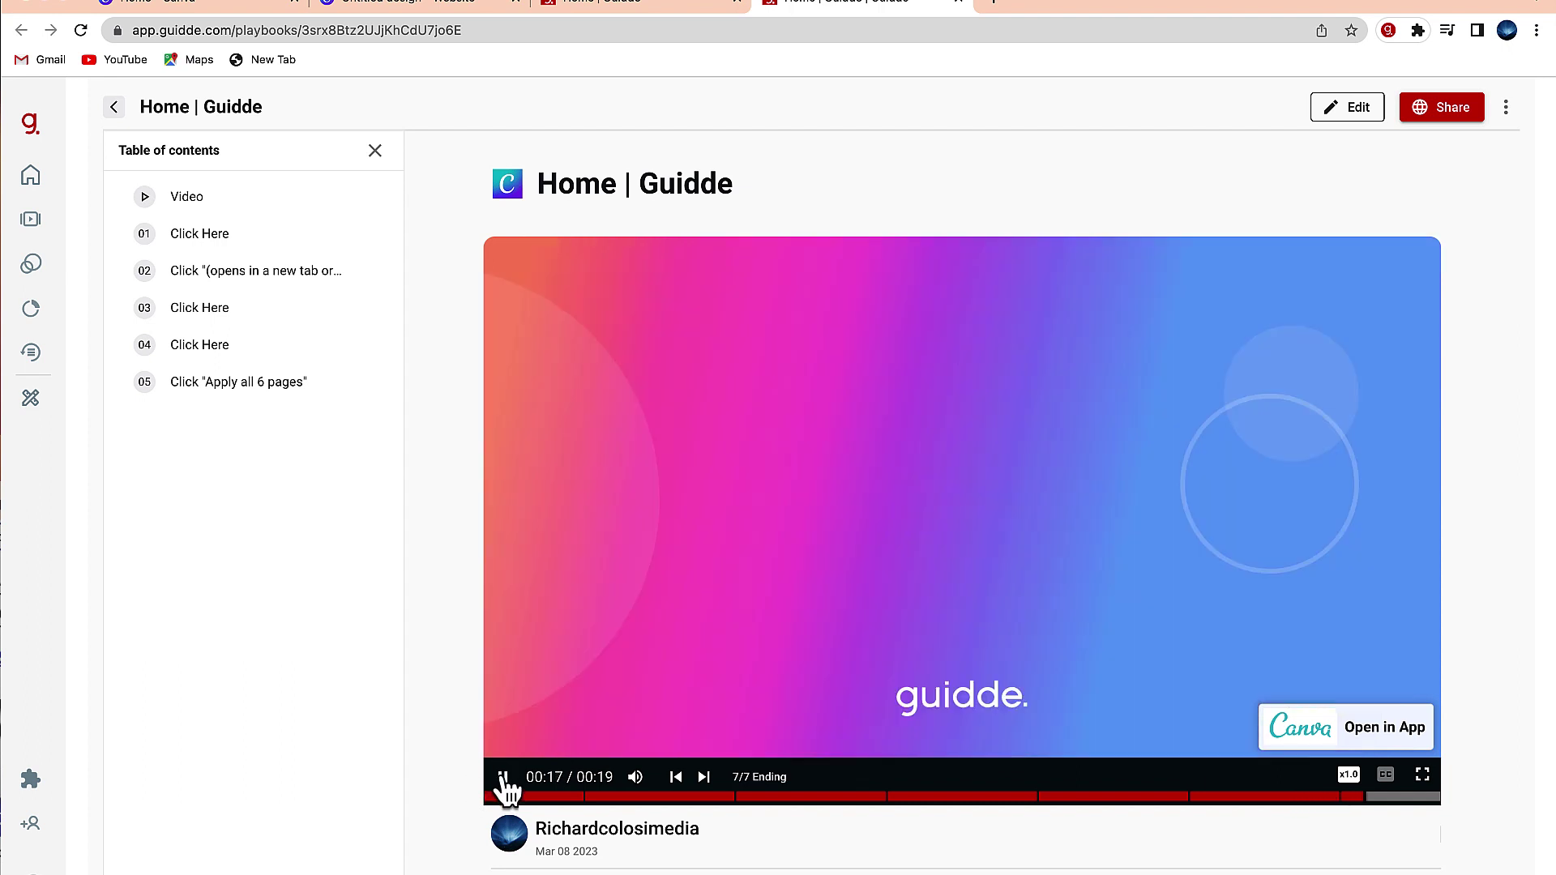
pyautogui.click(504, 777)
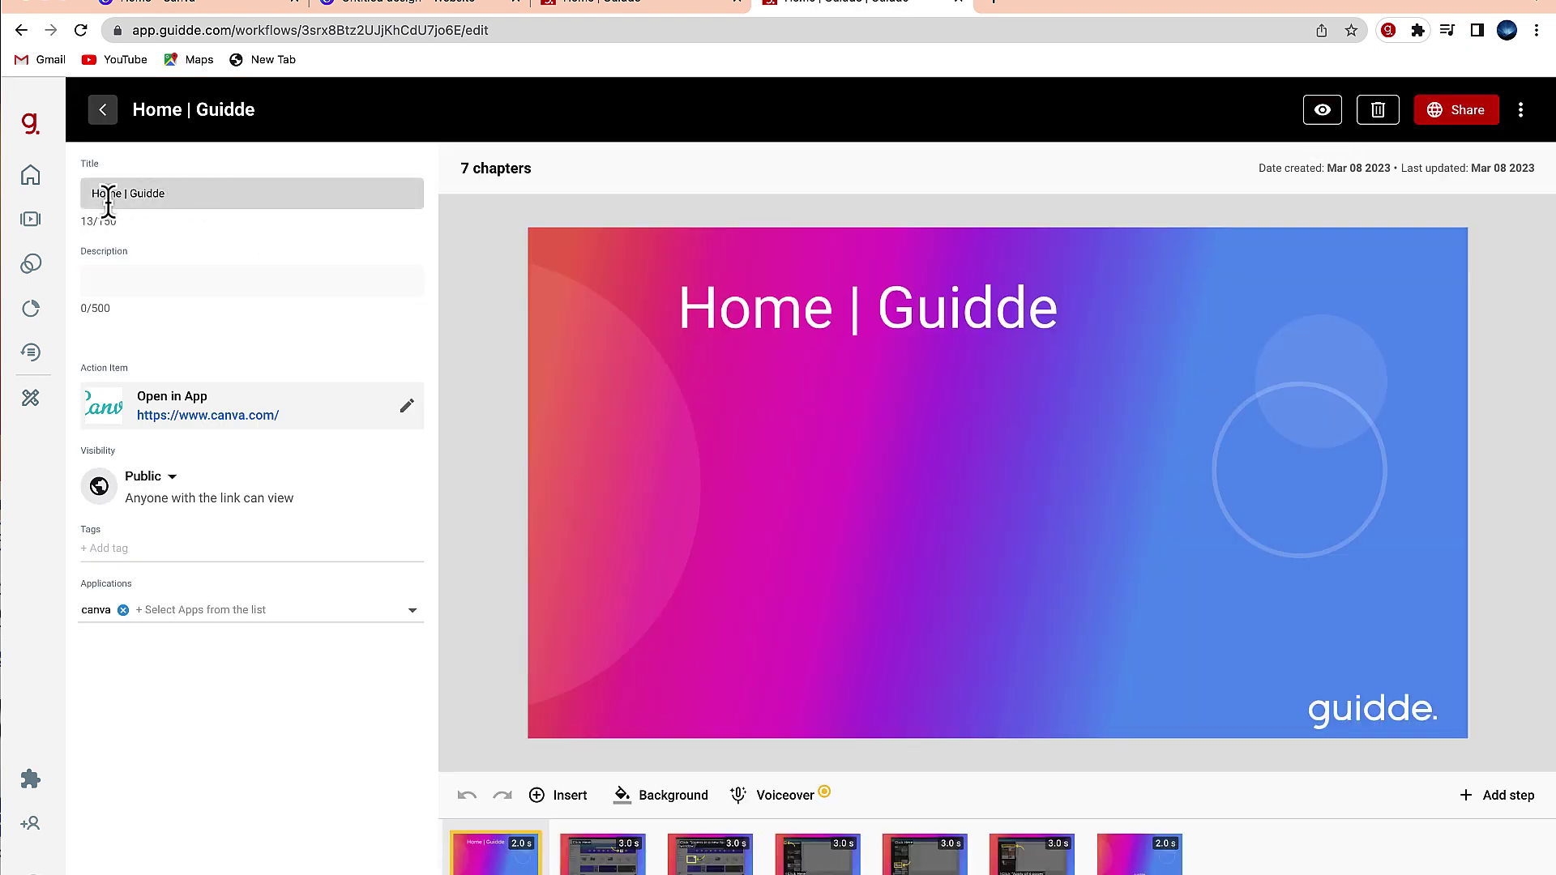
# - Change the guide title and the 'Home | Guidde' cover heading to 'How to Create a Website'
pyautogui.tripleClick(95, 195)
pyautogui.write('How to Create a Website')
pyautogui.click(767, 317)
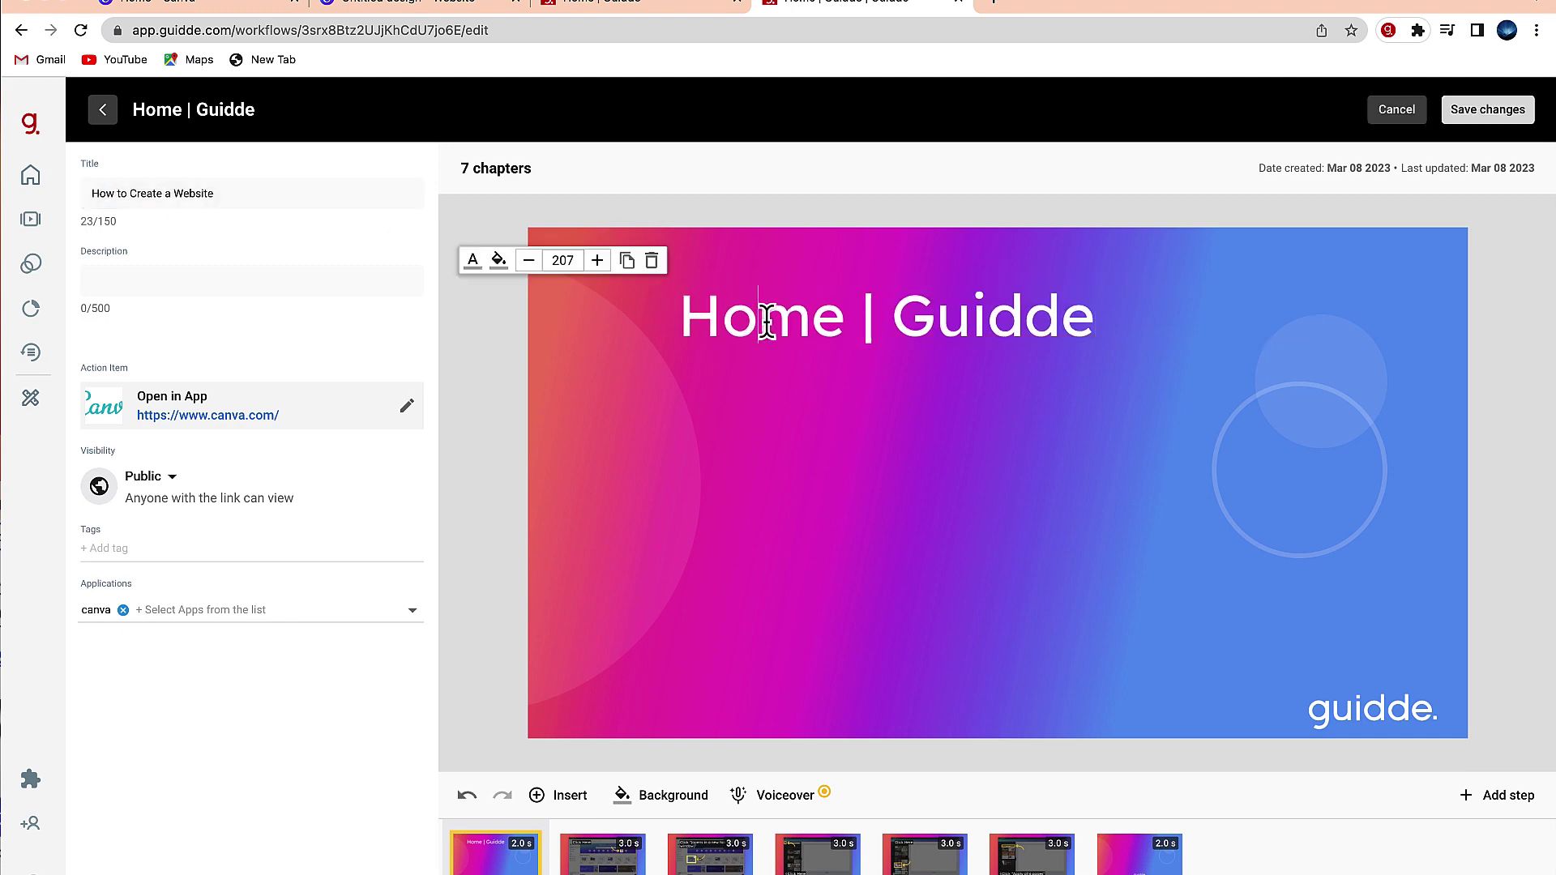
pyautogui.tripleClick(766, 320)
pyautogui.write('How to Create a Website')
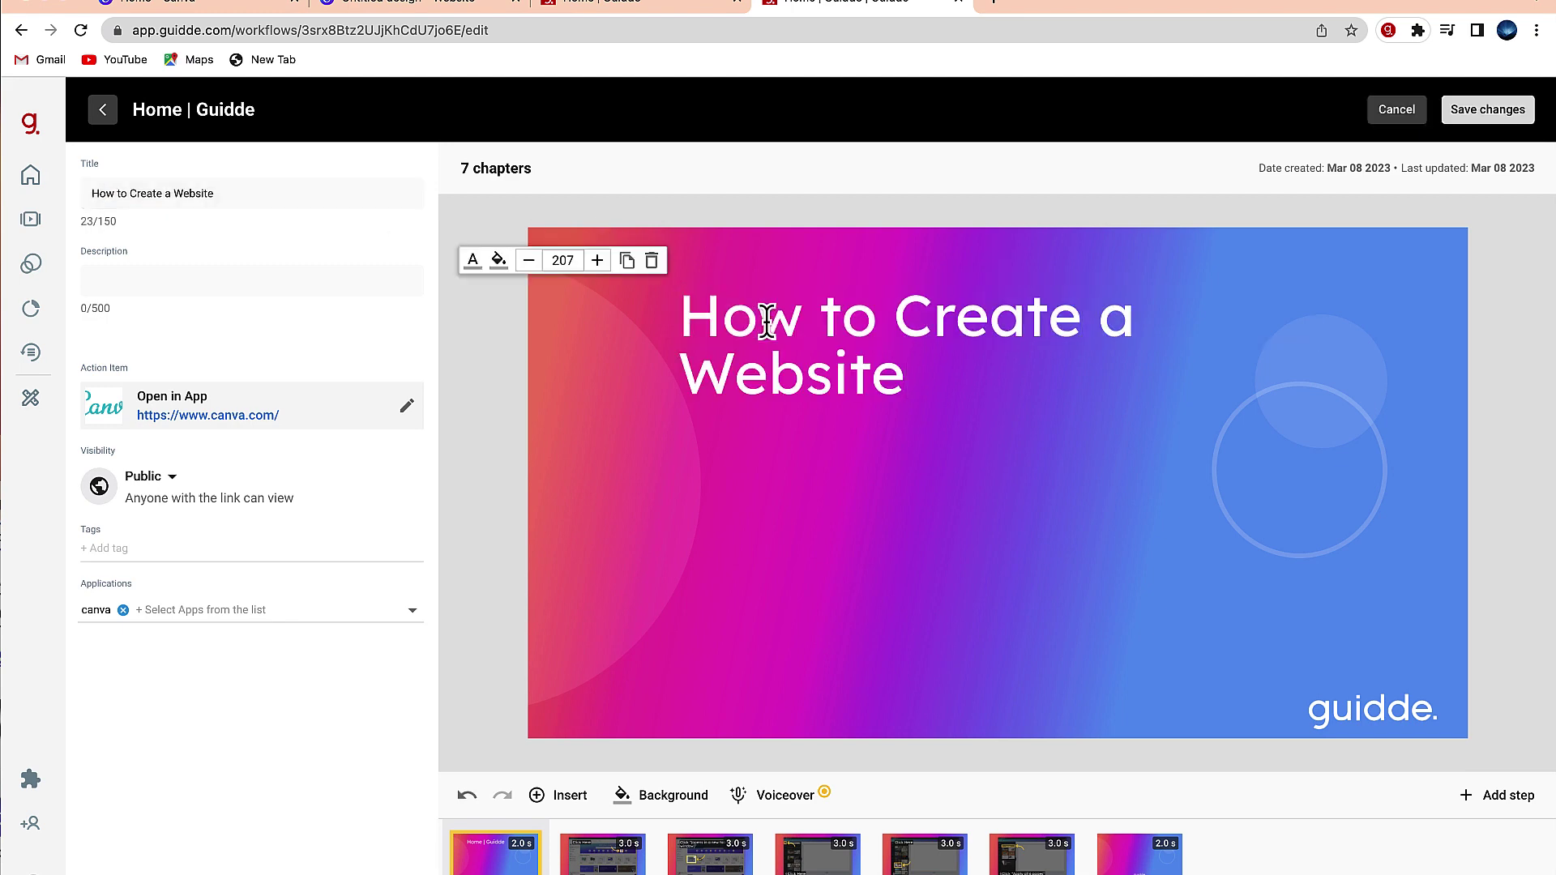
pyautogui.click(974, 451)
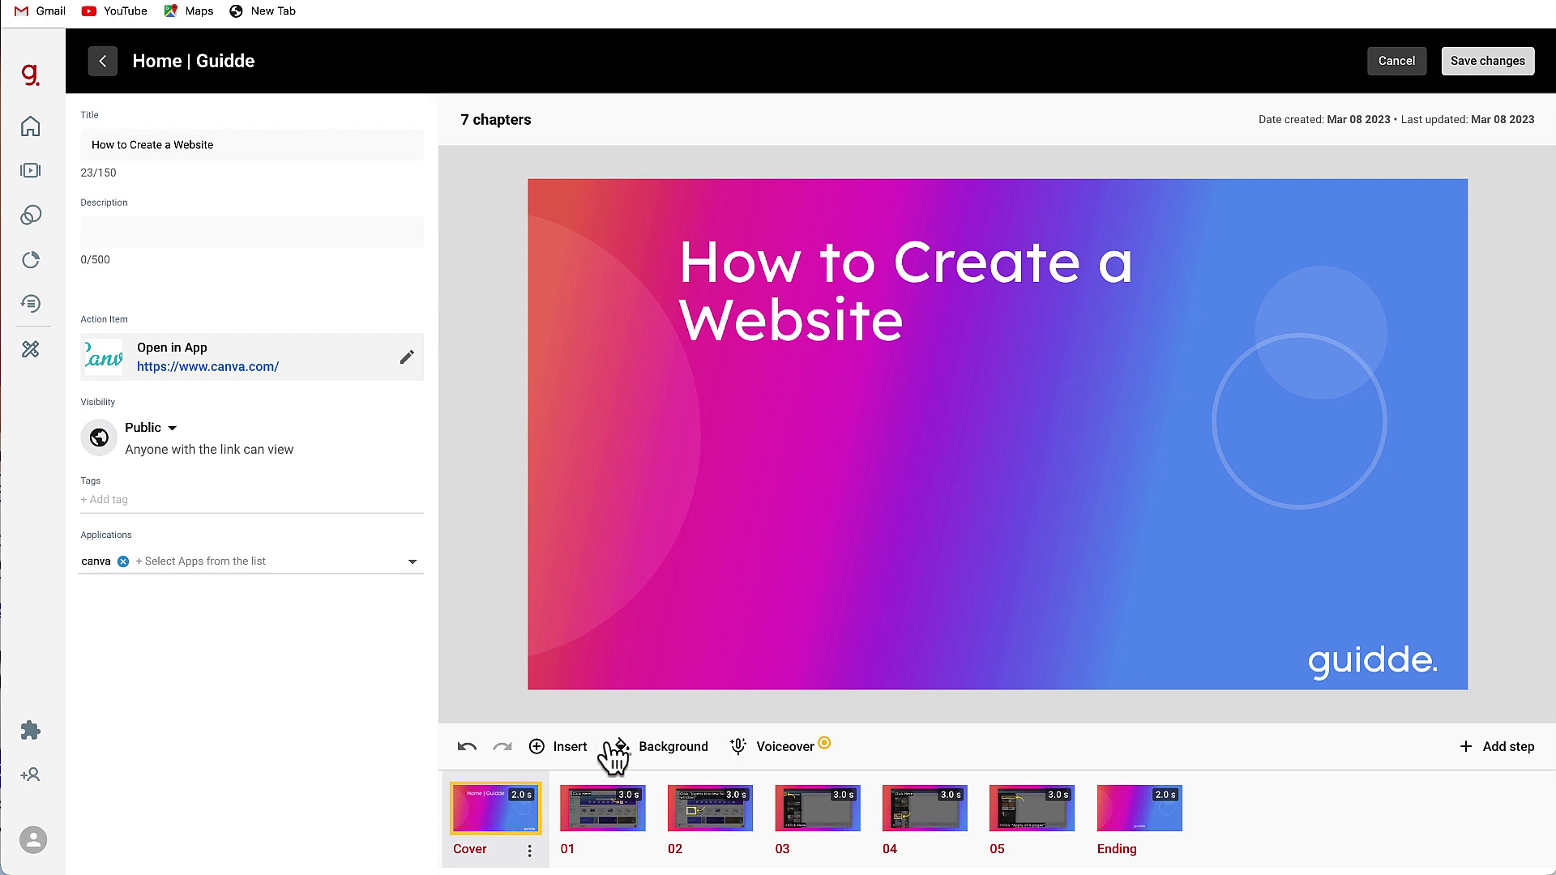
# - Give the cover a dark blue-purple gradient and place an enlarged Canva logo on its right side
pyautogui.click(656, 750)
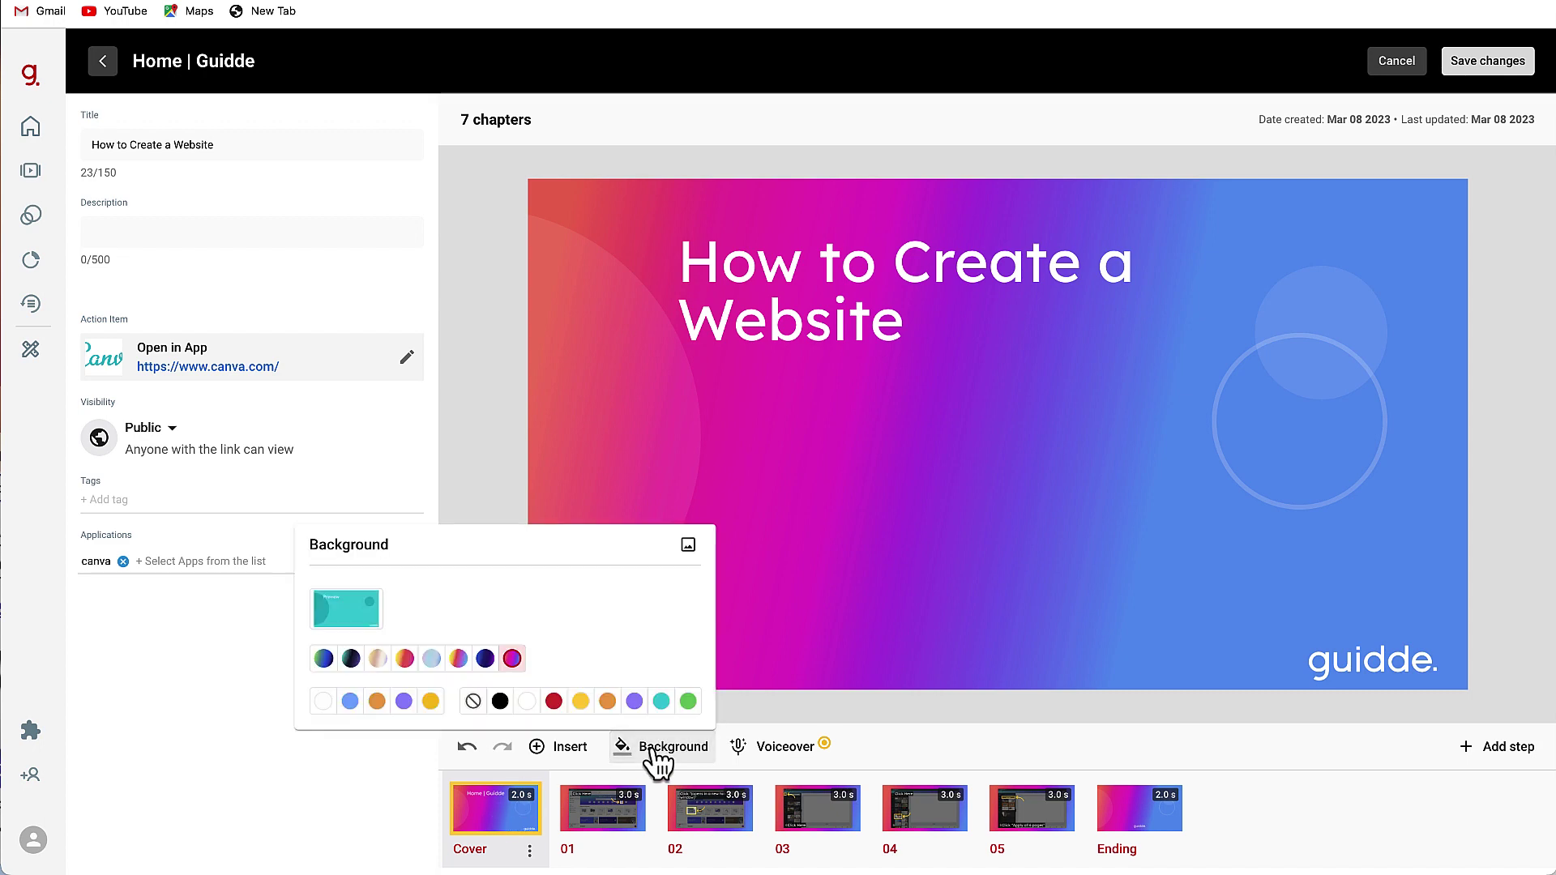
pyautogui.click(484, 657)
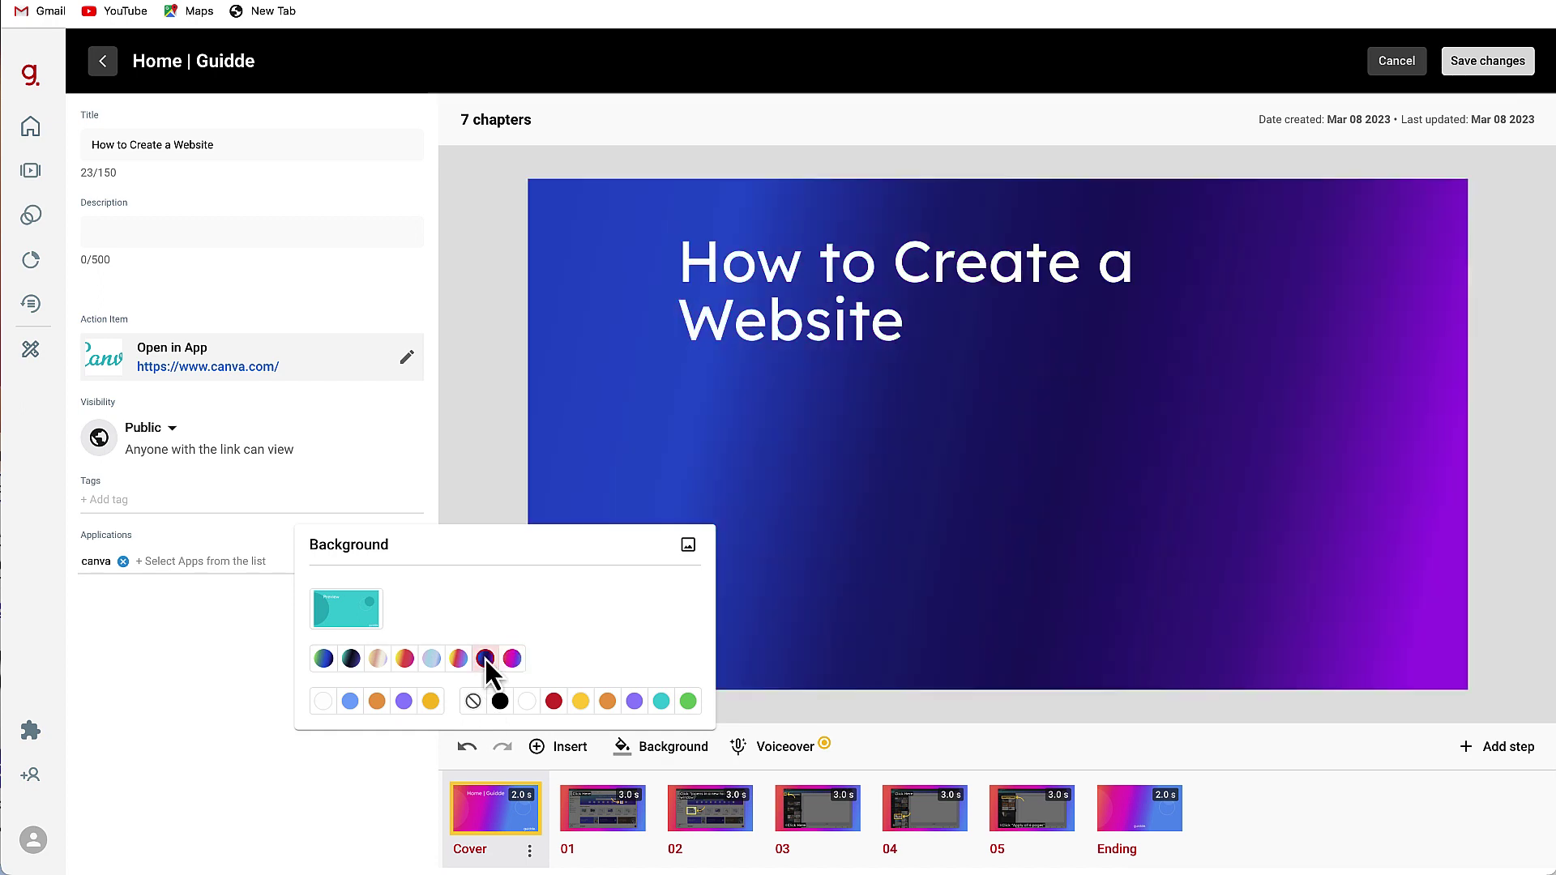
pyautogui.click(564, 750)
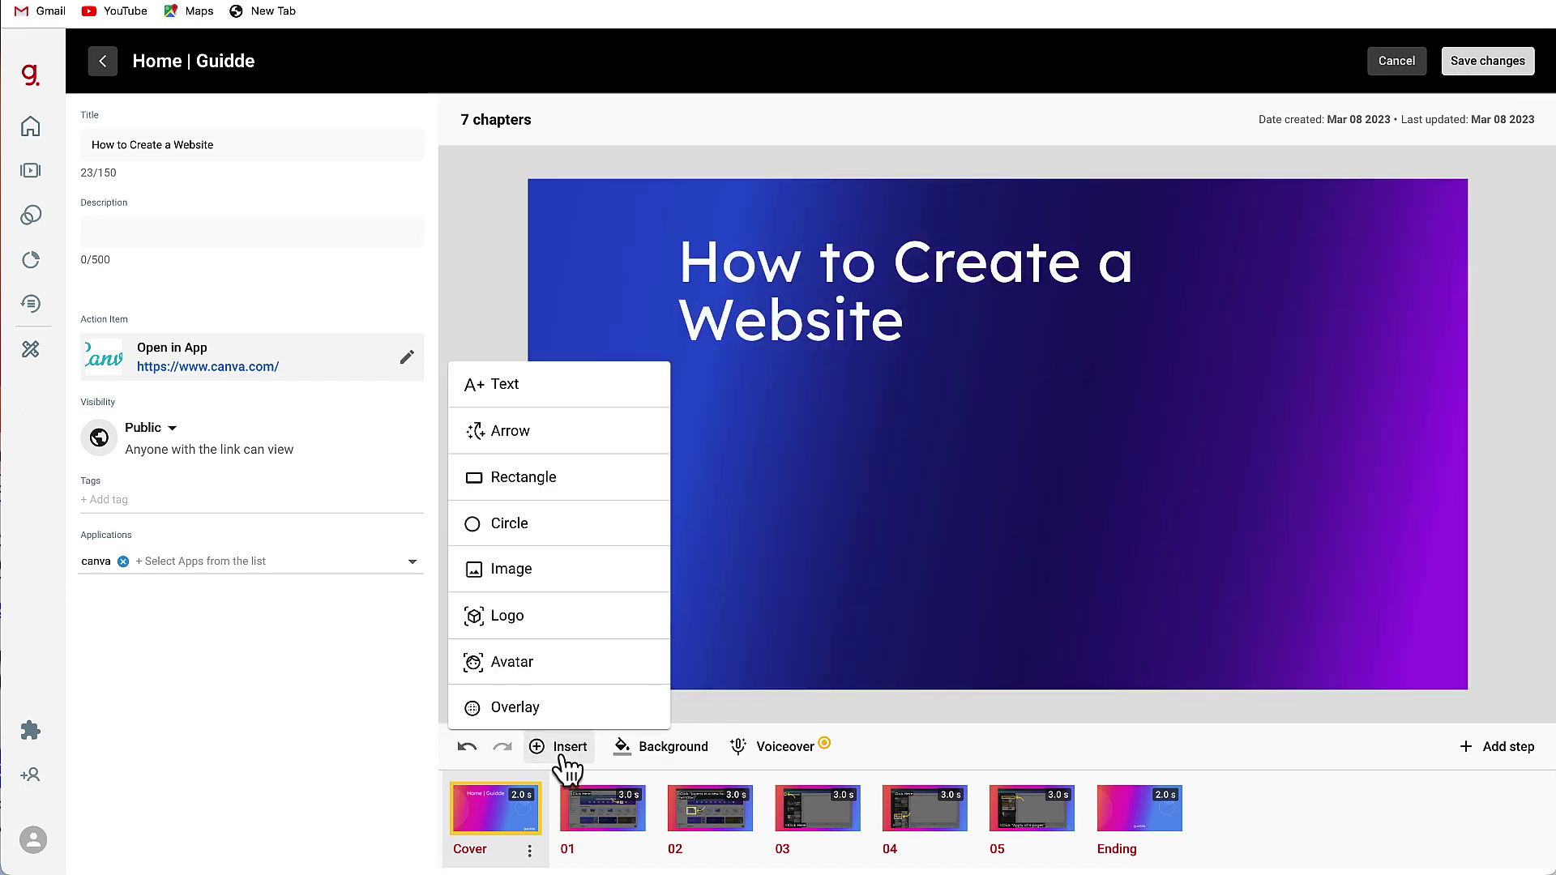
pyautogui.click(572, 589)
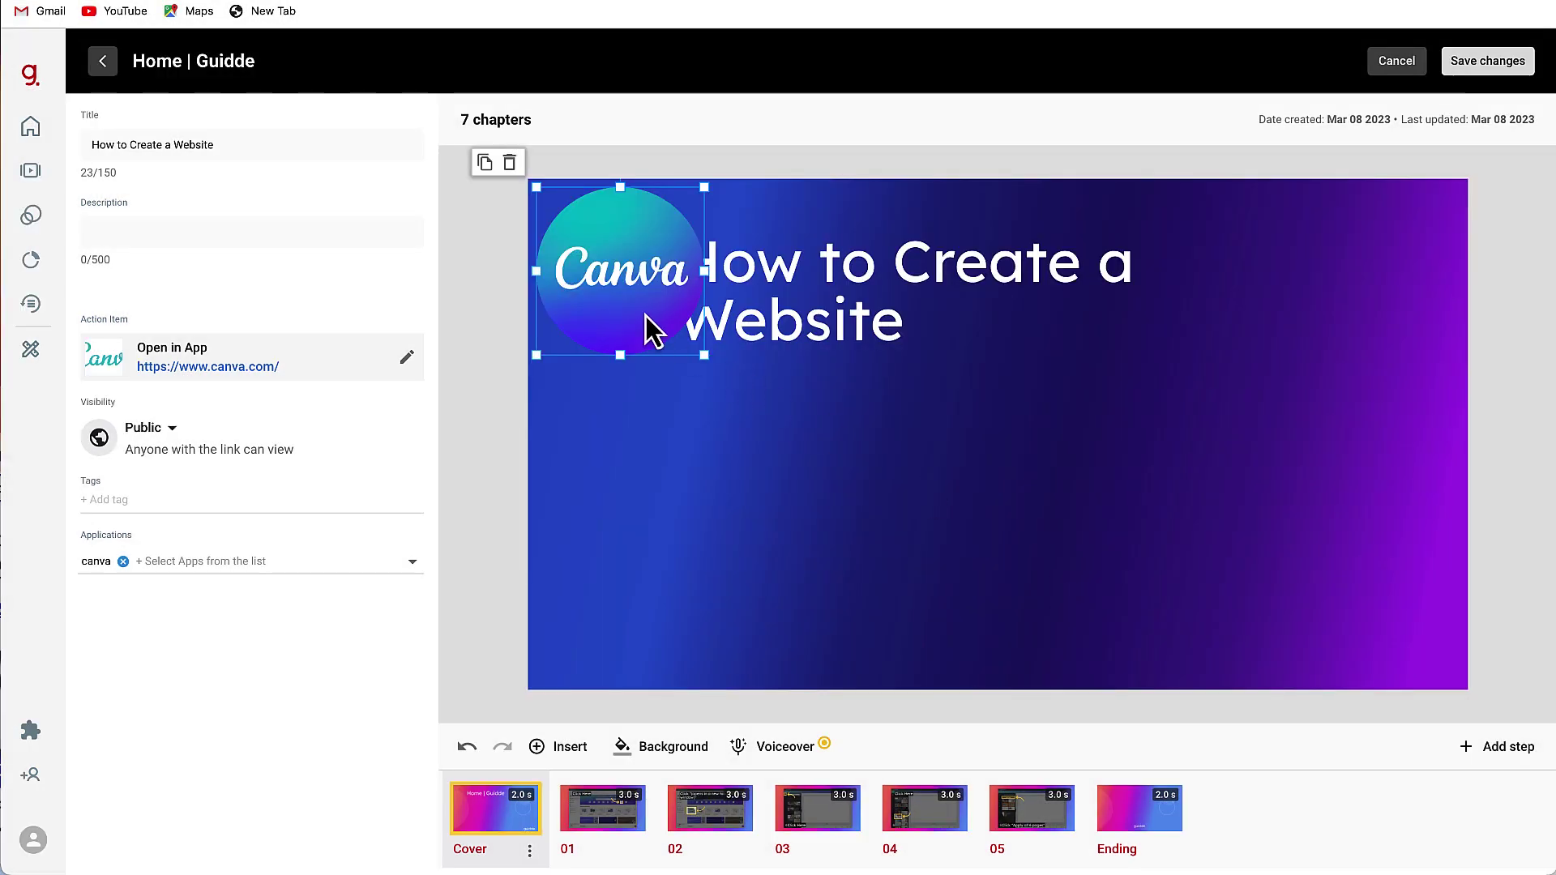
pyautogui.moveTo(644, 315); pyautogui.dragTo(1204, 521)
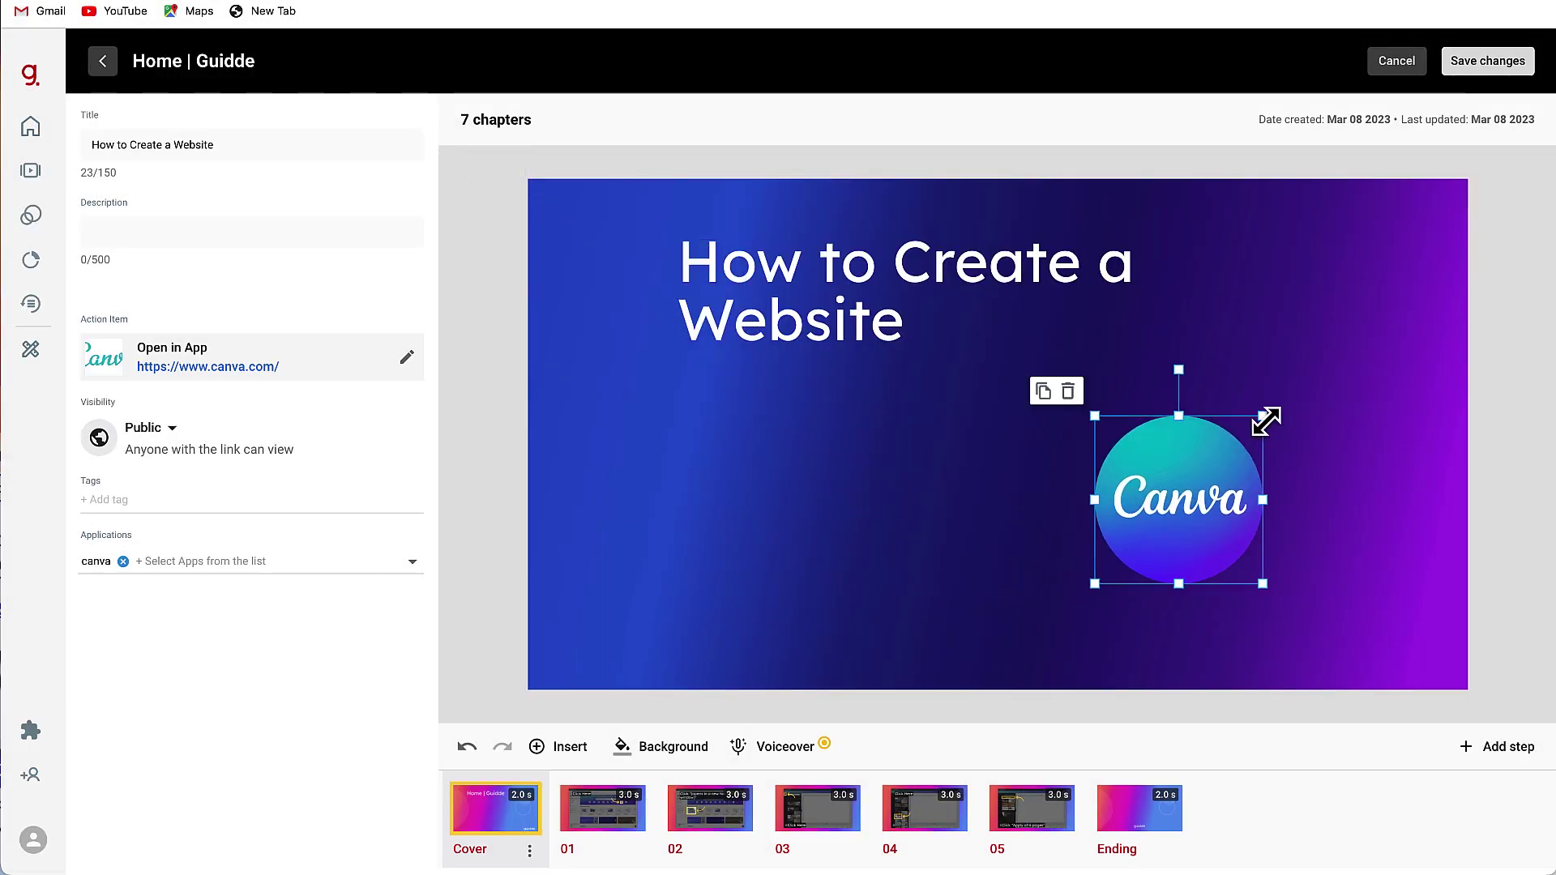
pyautogui.moveTo(1260, 375); pyautogui.dragTo(1336, 354)
pyautogui.moveTo(1257, 436); pyautogui.dragTo(1325, 514)
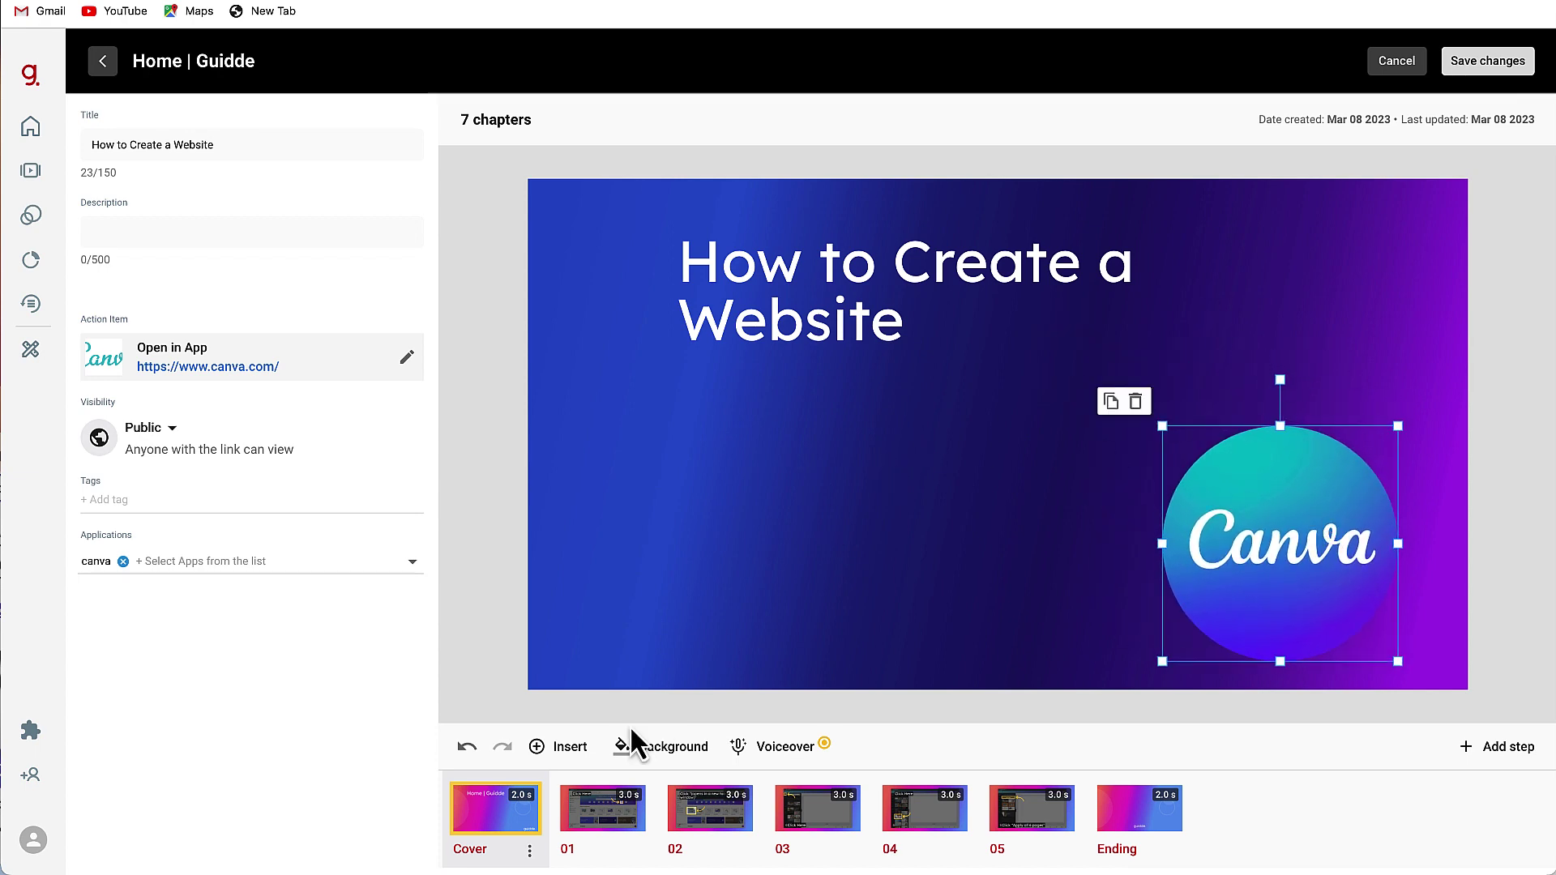
# - Preview steps 01 through 05, ending on the 'Apply all 6 pages' step
pyautogui.click(600, 816)
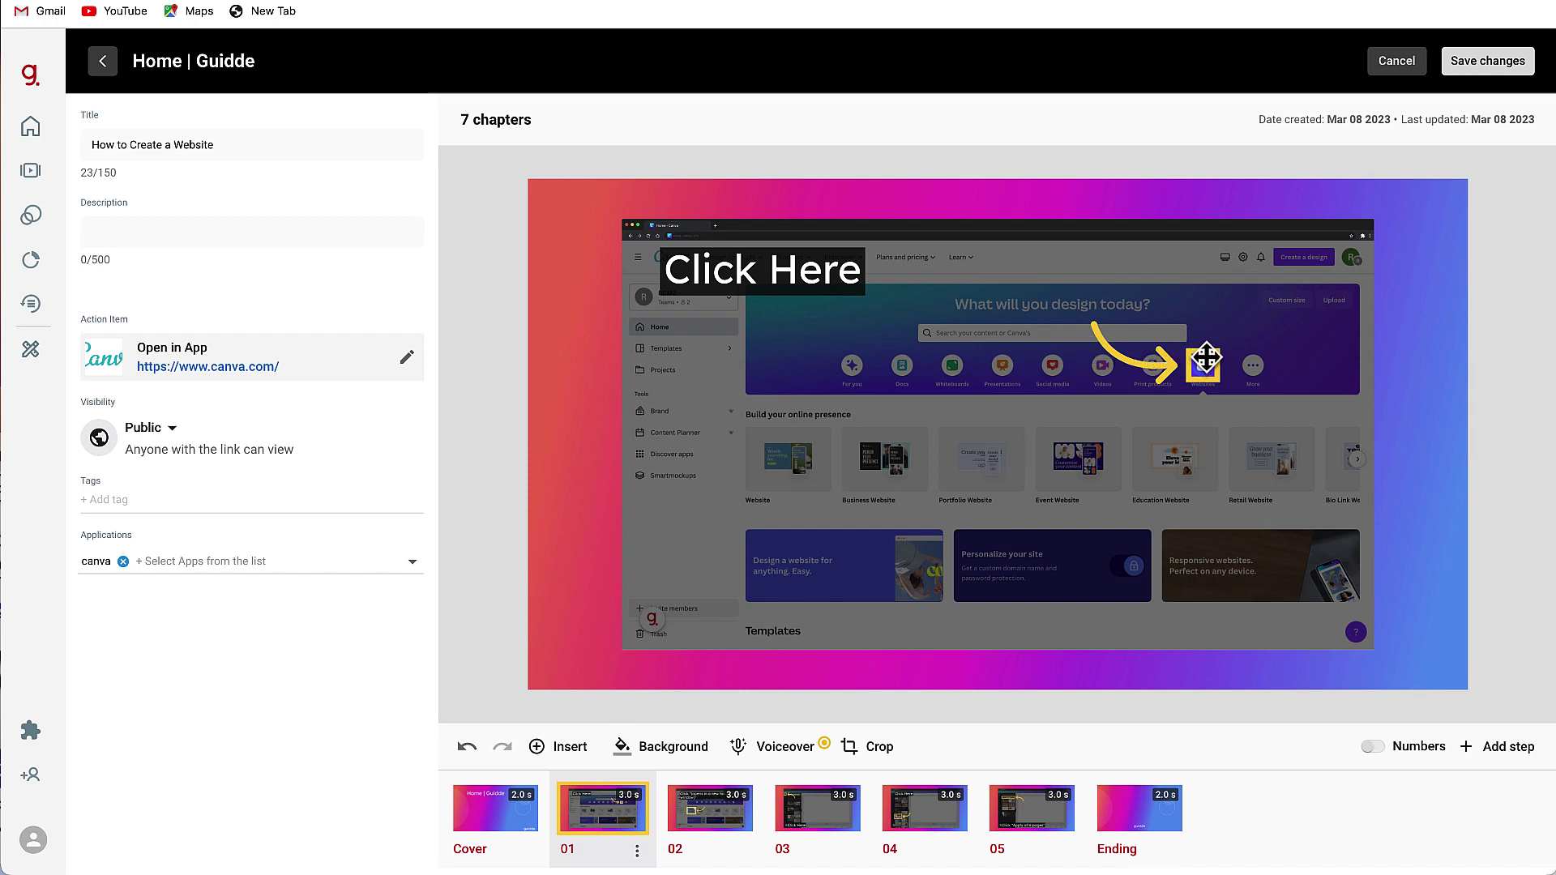
pyautogui.click(711, 806)
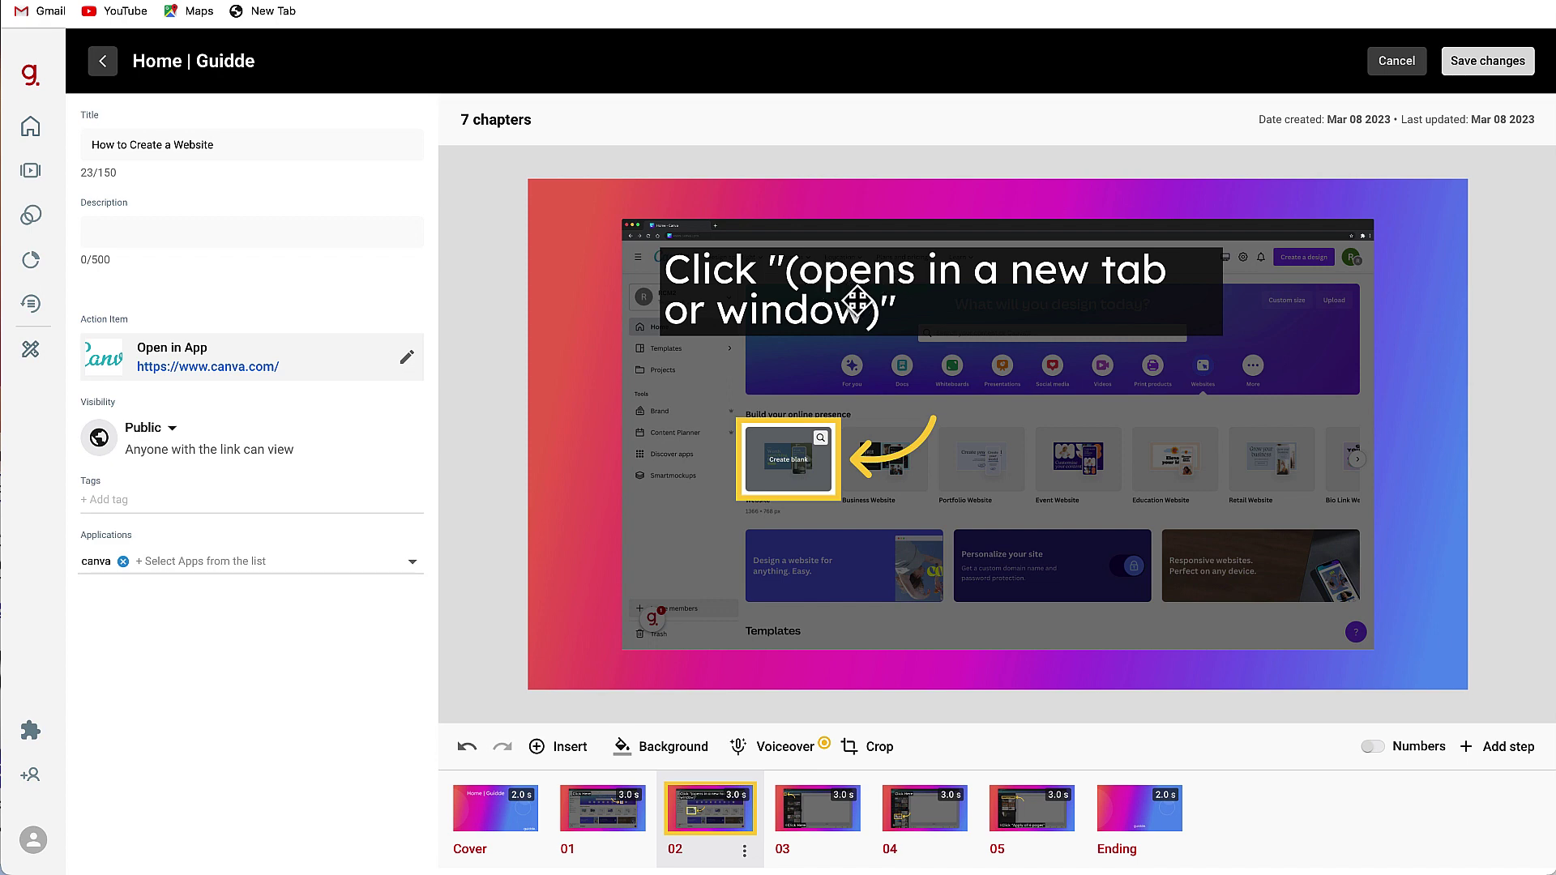
pyautogui.click(819, 816)
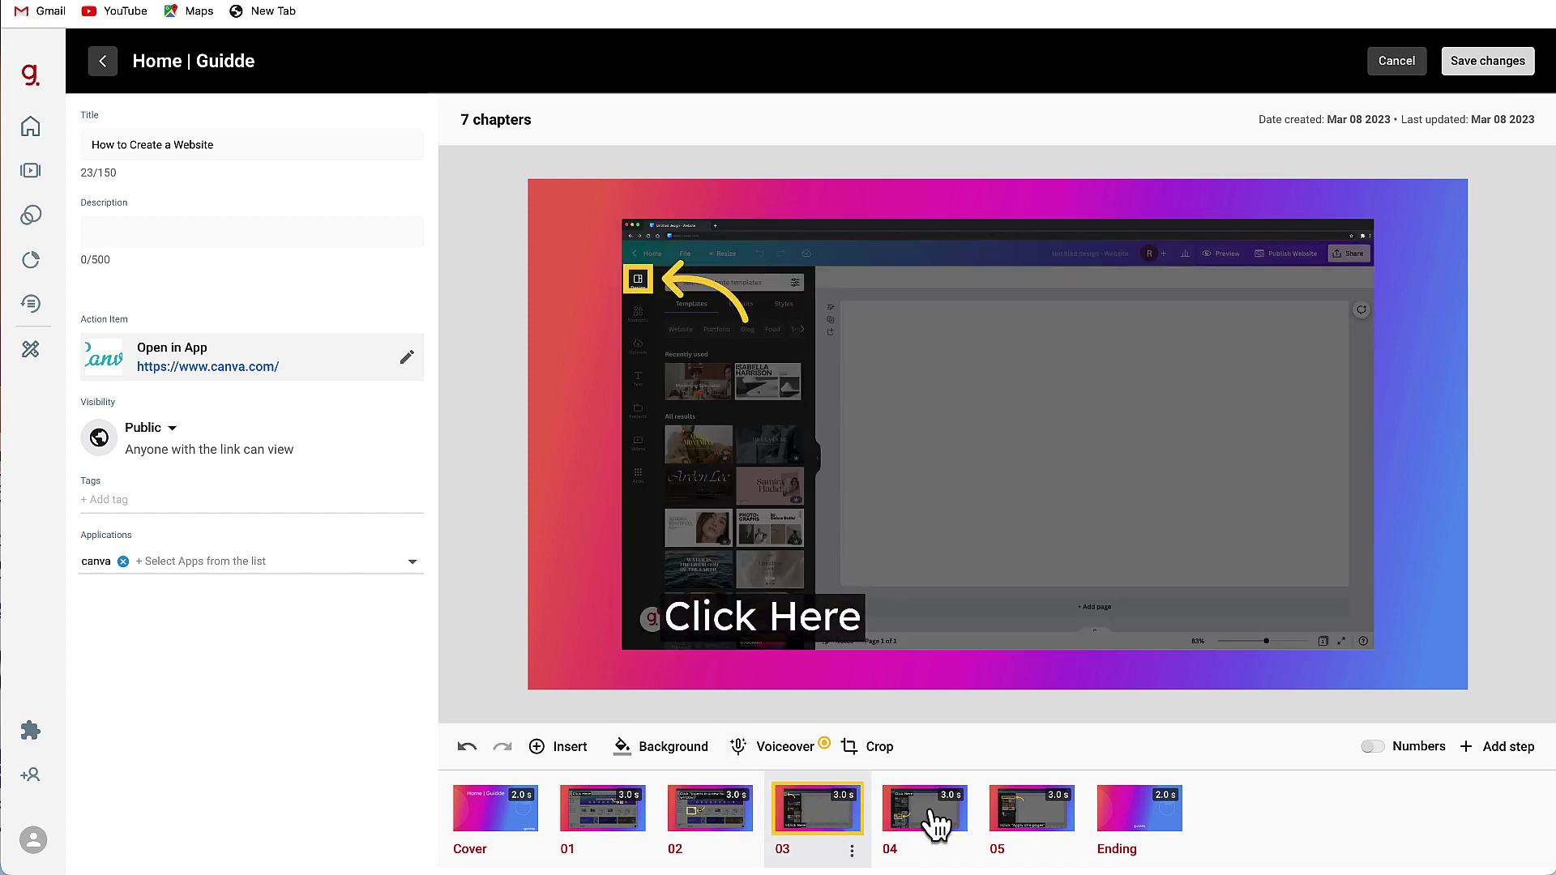
pyautogui.click(931, 810)
pyautogui.click(1023, 818)
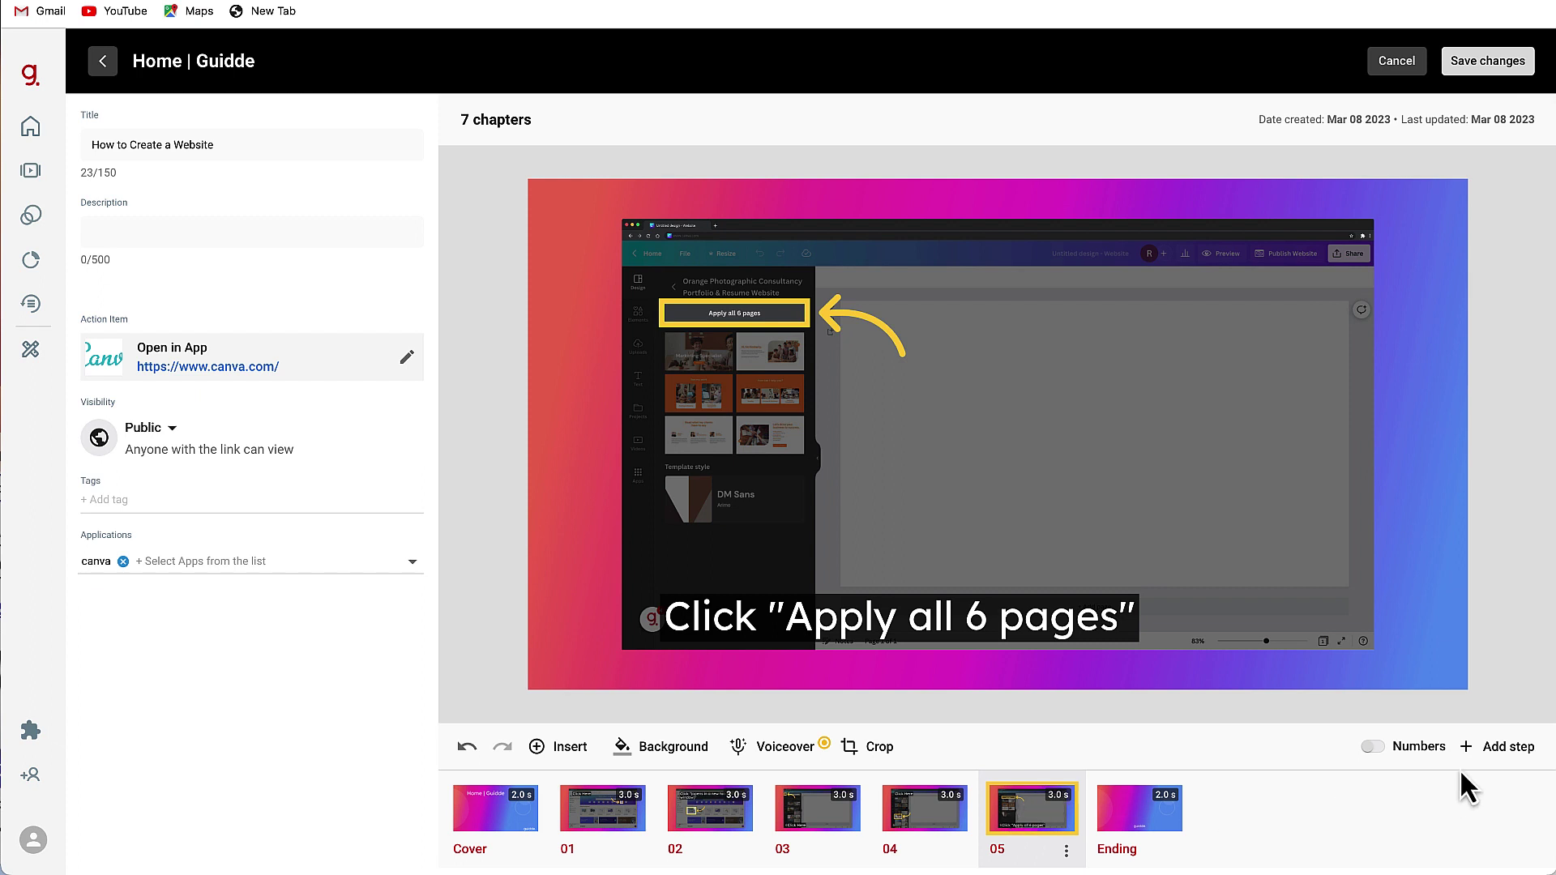
# - Add a title step 06 after step 05 with a green-blue gradient background
pyautogui.click(1508, 754)
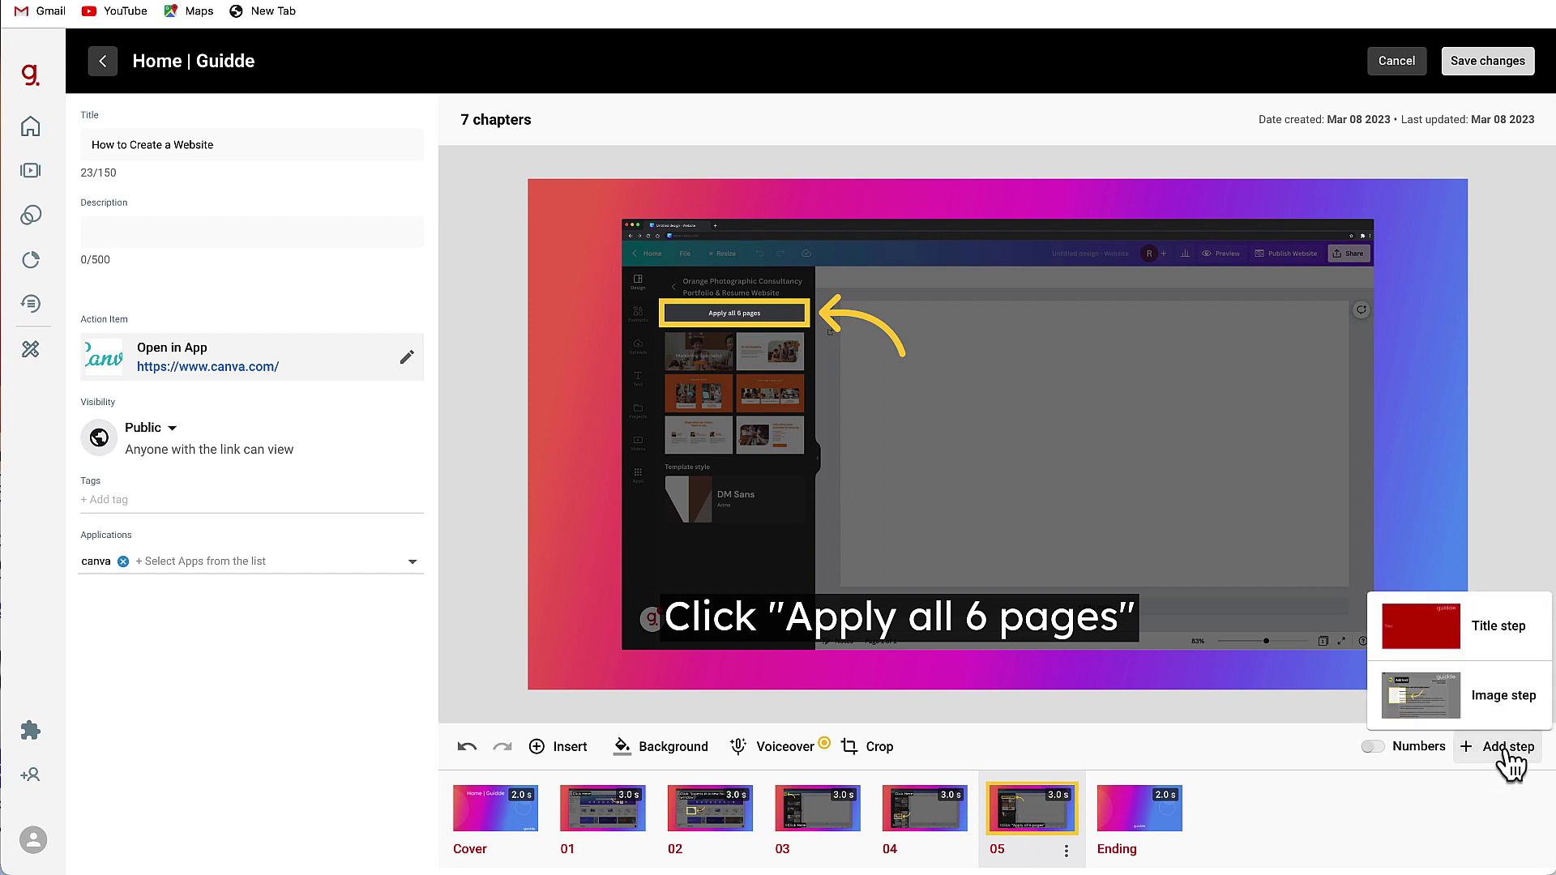
pyautogui.click(1436, 639)
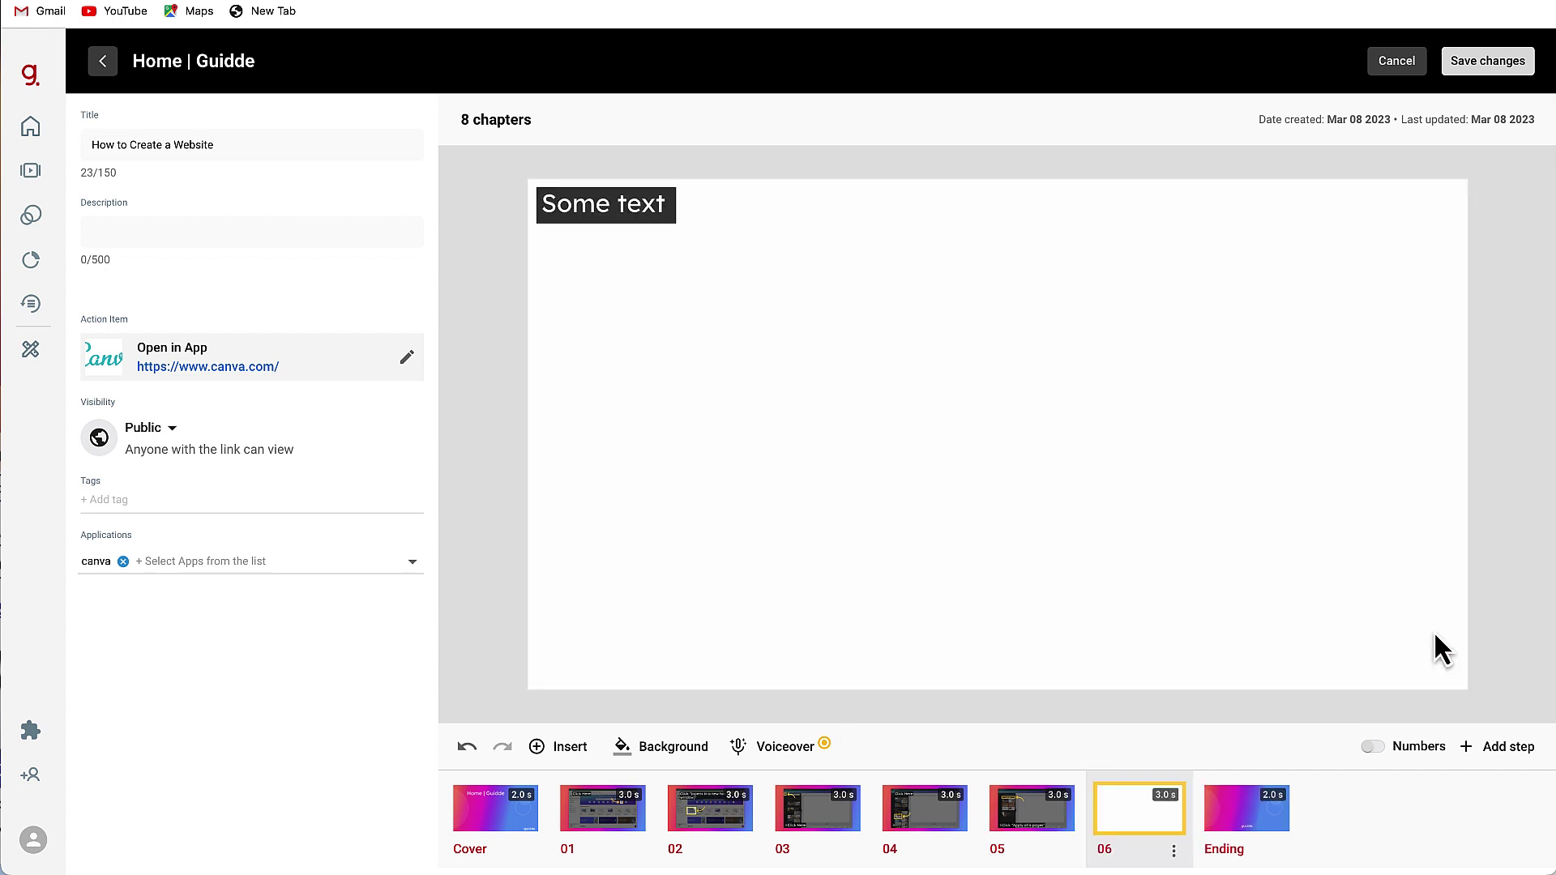
pyautogui.click(673, 746)
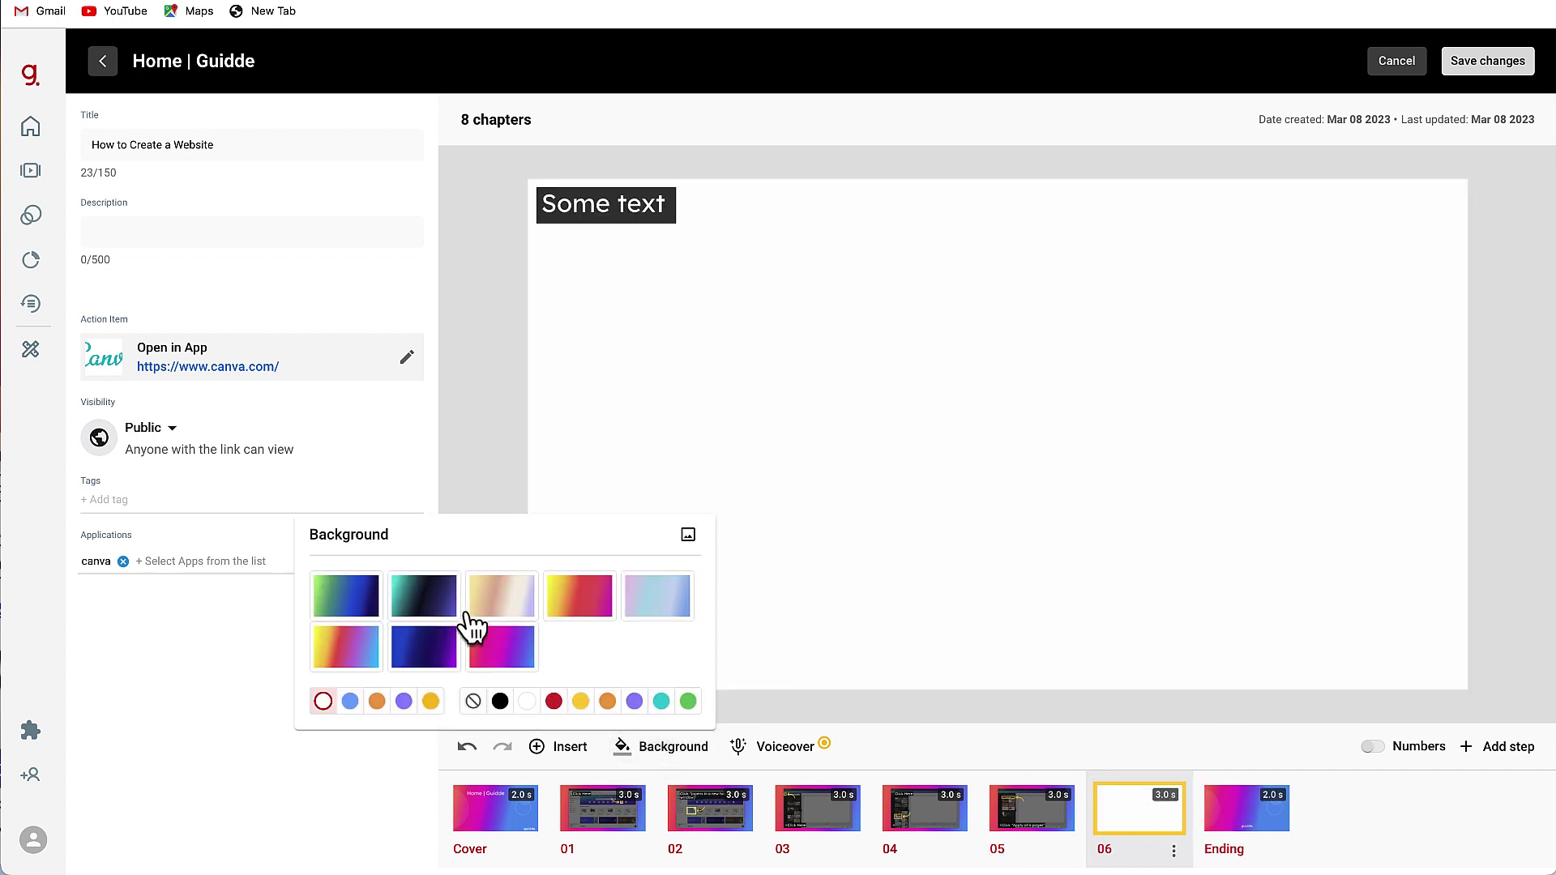
pyautogui.click(349, 601)
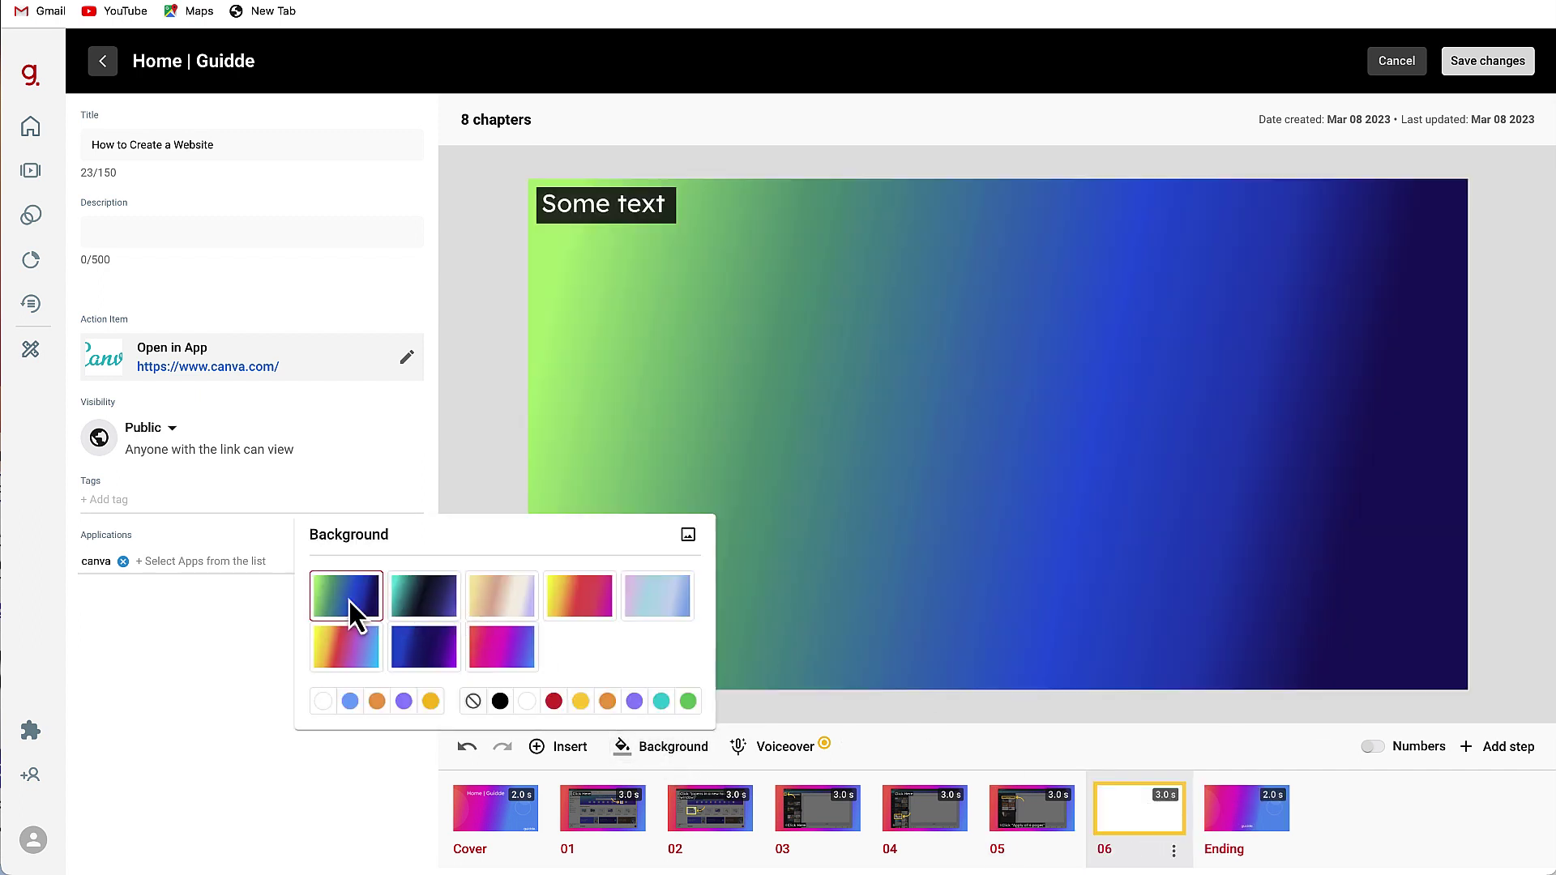
pyautogui.click(922, 401)
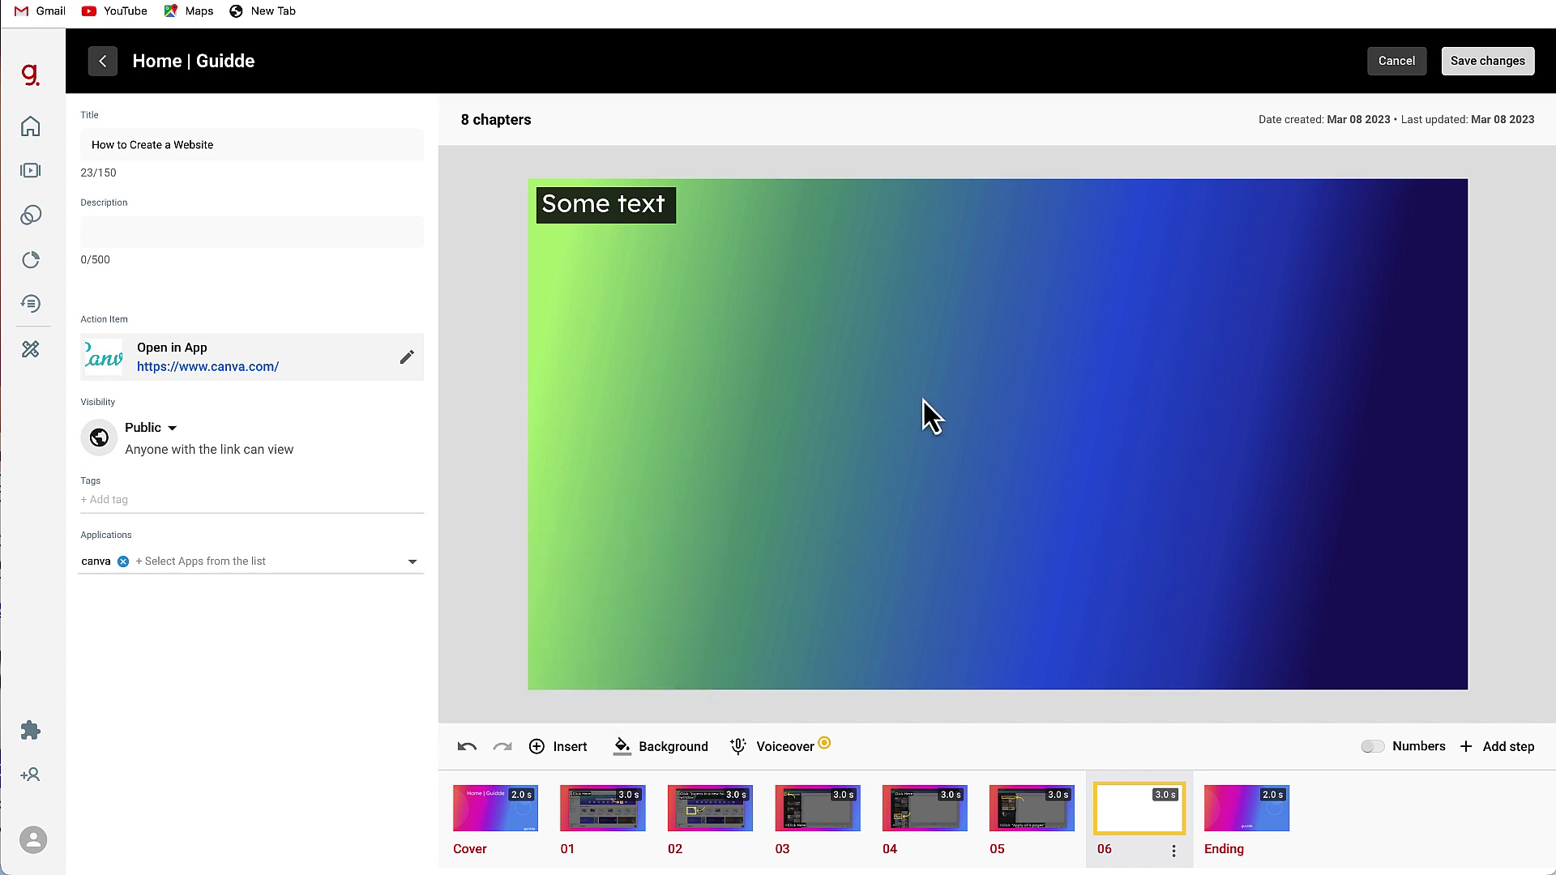
# - Add a 'Have Fun Creating' text box to step 06 and move it lower
pyautogui.click(560, 746)
pyautogui.click(580, 401)
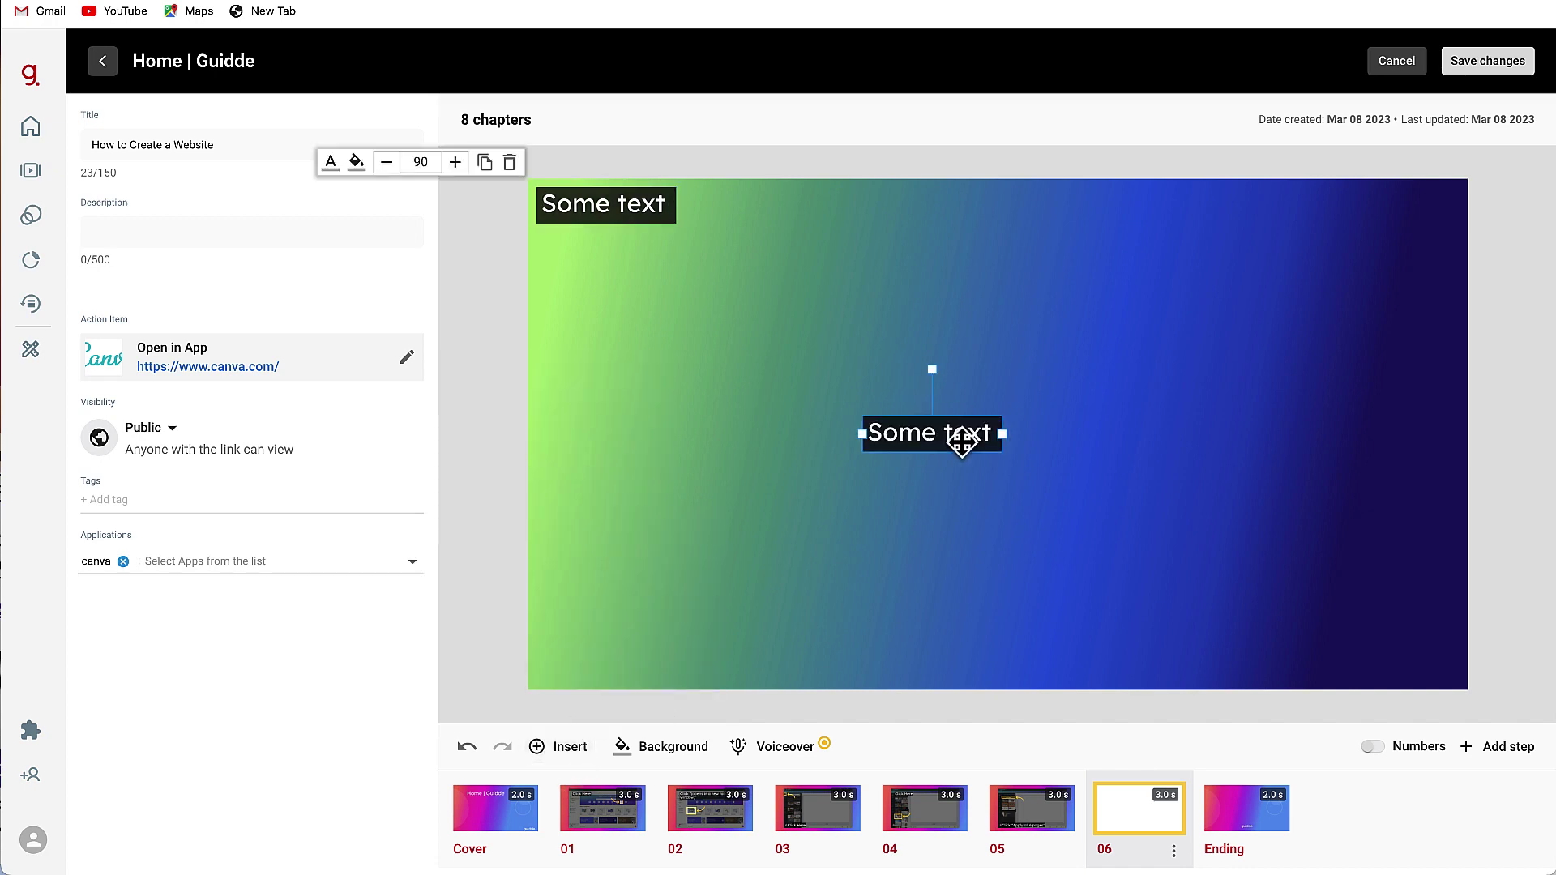
pyautogui.moveTo(959, 434); pyautogui.dragTo(998, 442)
pyautogui.doubleClick(989, 437)
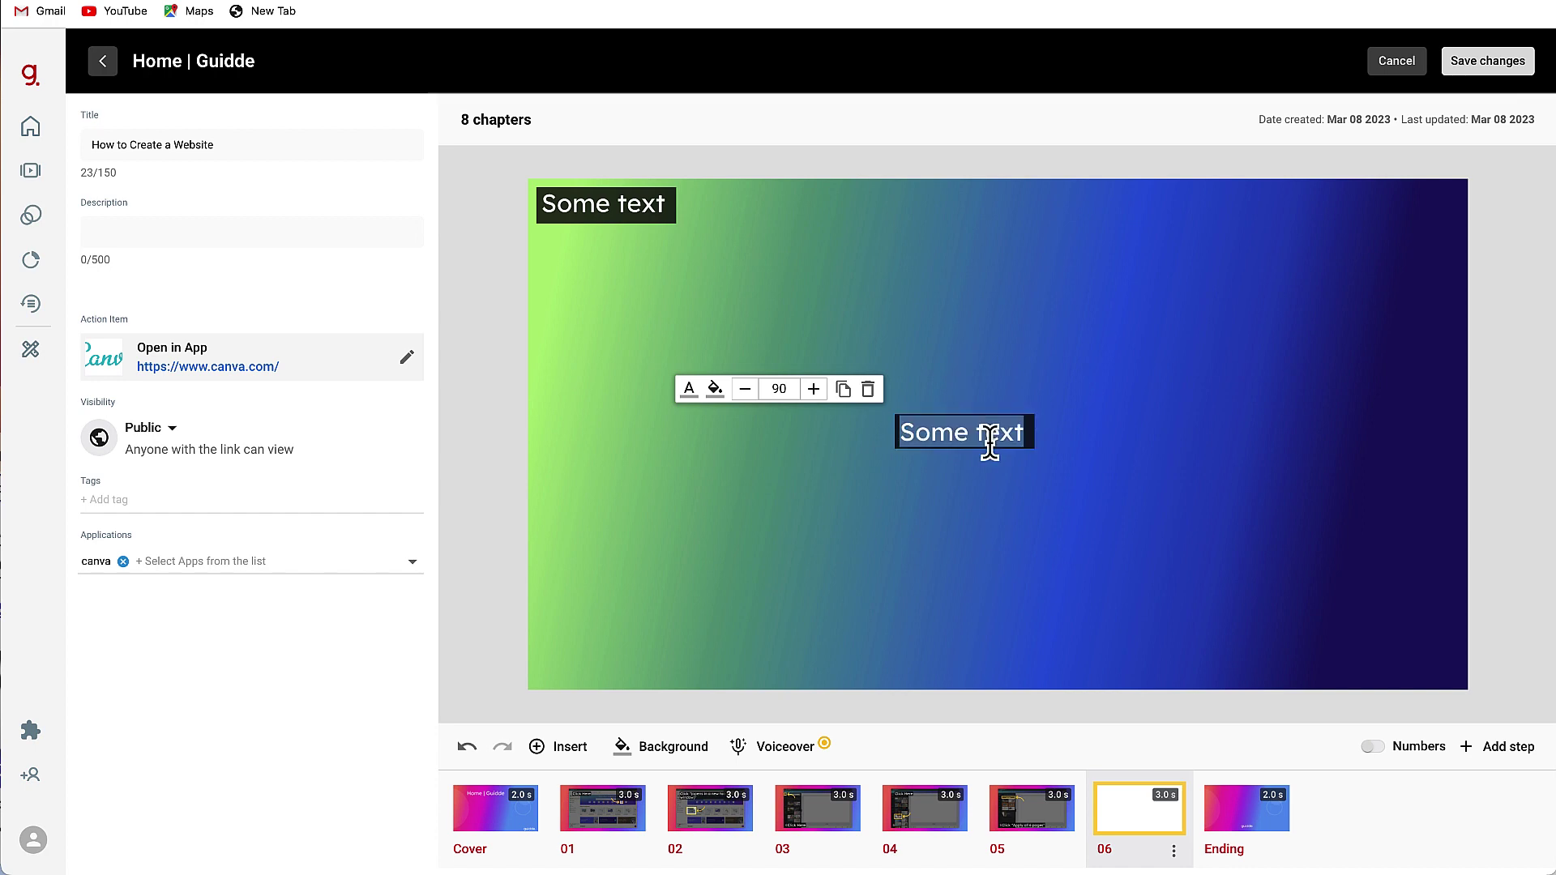
pyautogui.write('Have Fun Creating')
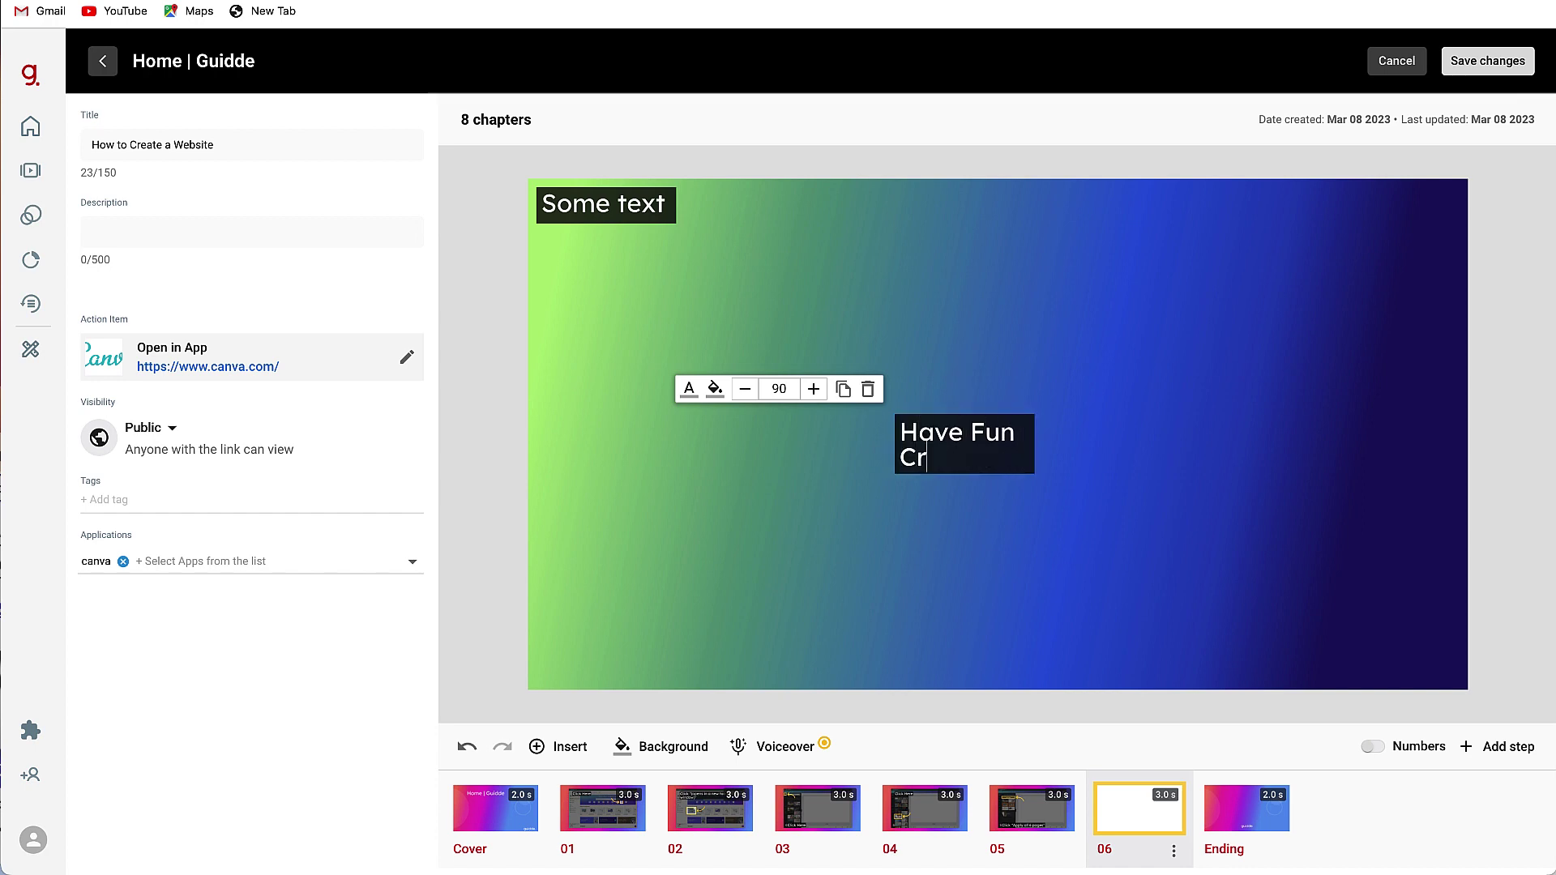
pyautogui.click(1197, 509)
pyautogui.moveTo(1029, 462); pyautogui.dragTo(976, 483)
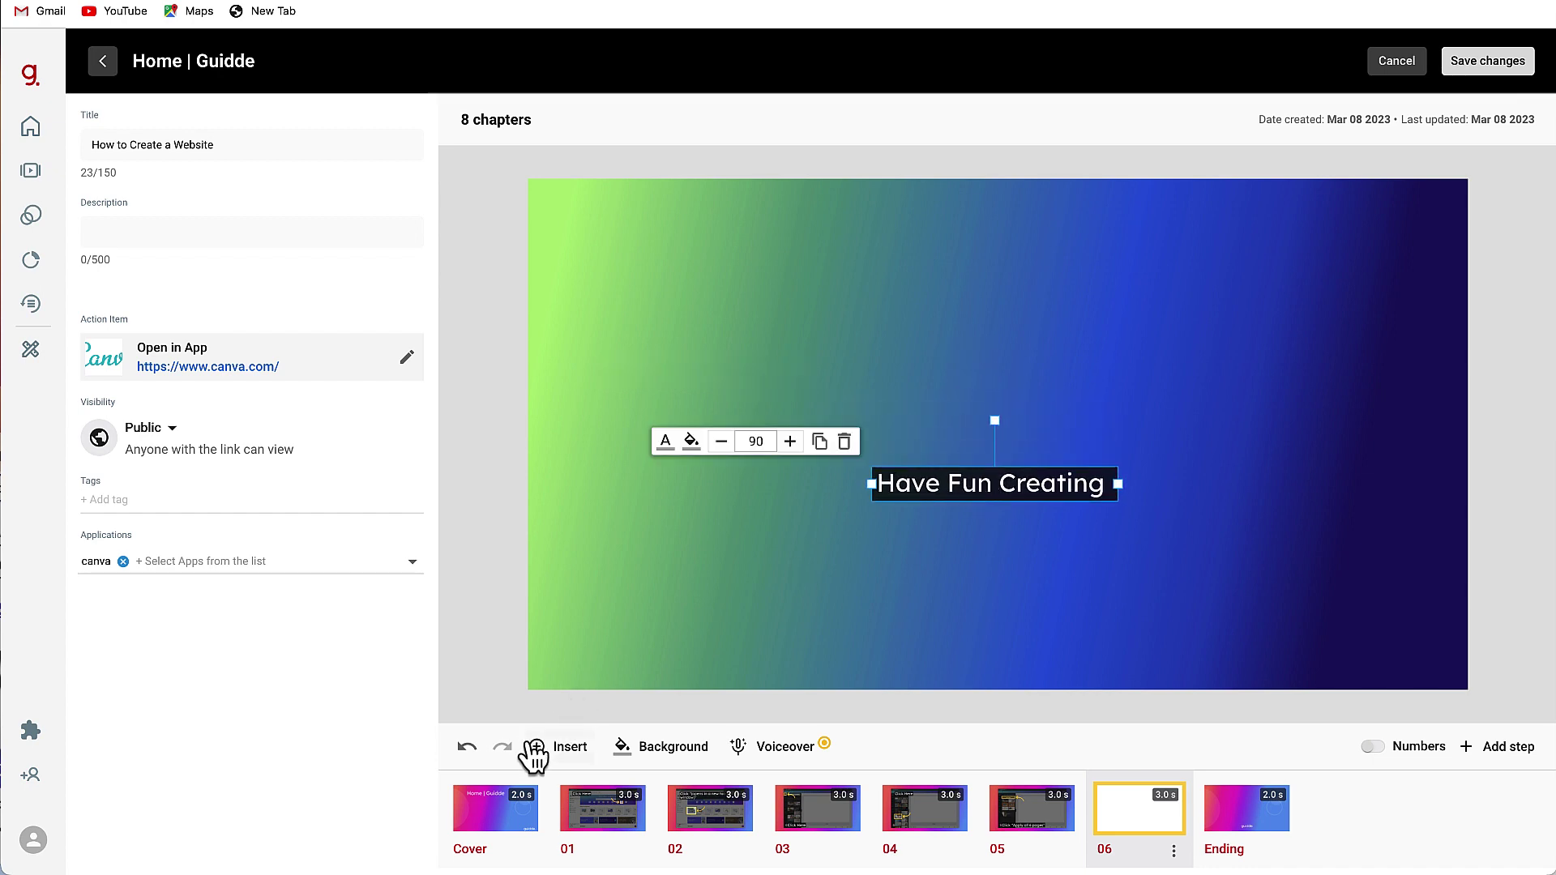
# - Insert the Canva logo above the text and bring up the Ending step's options
pyautogui.click(566, 748)
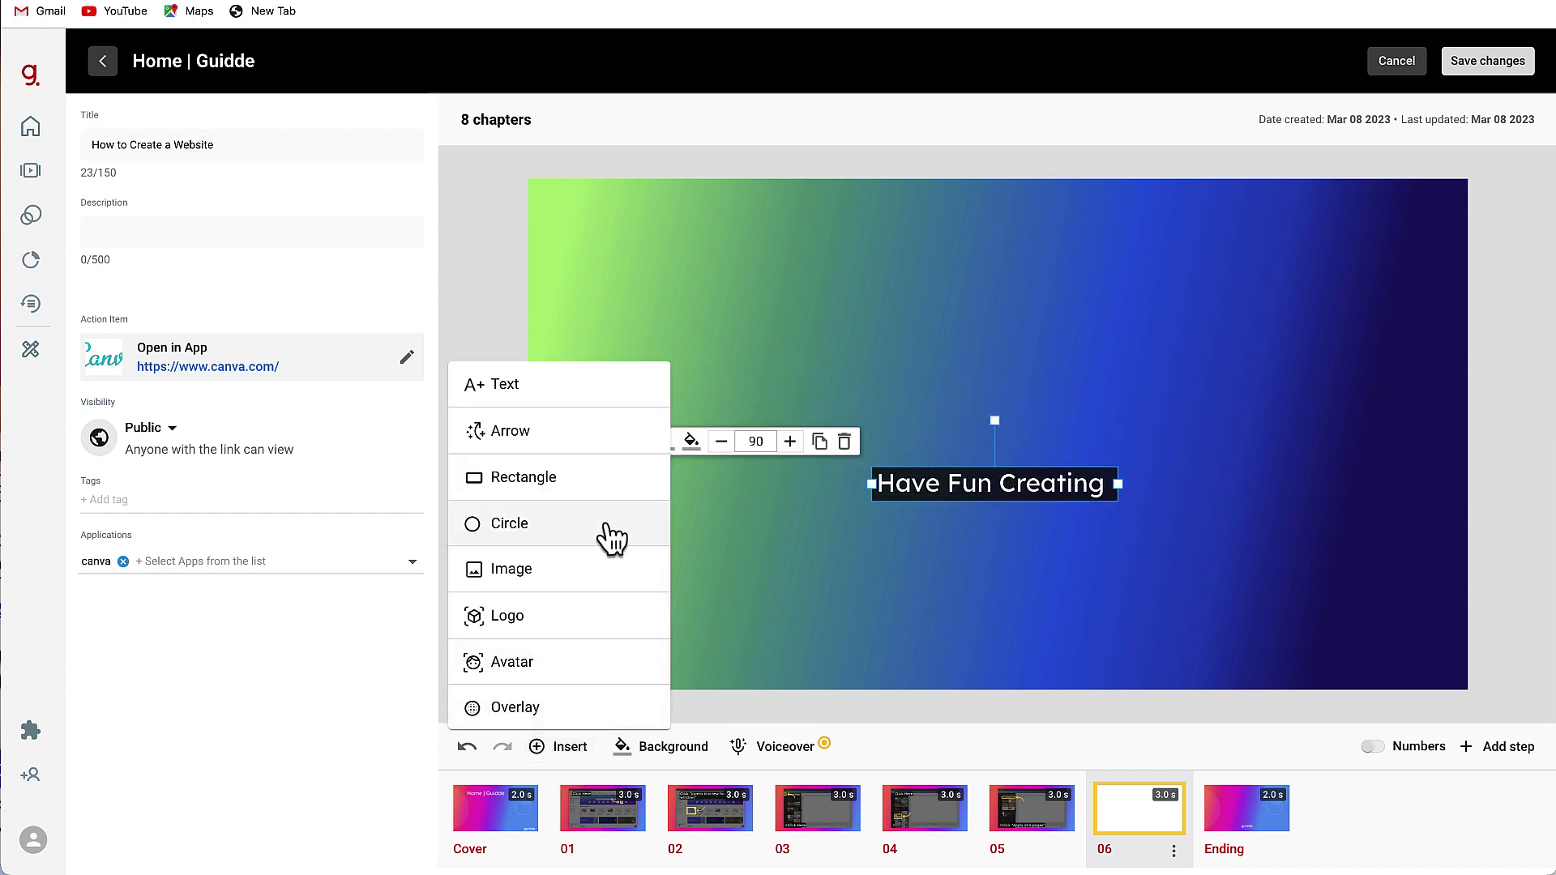
pyautogui.click(590, 616)
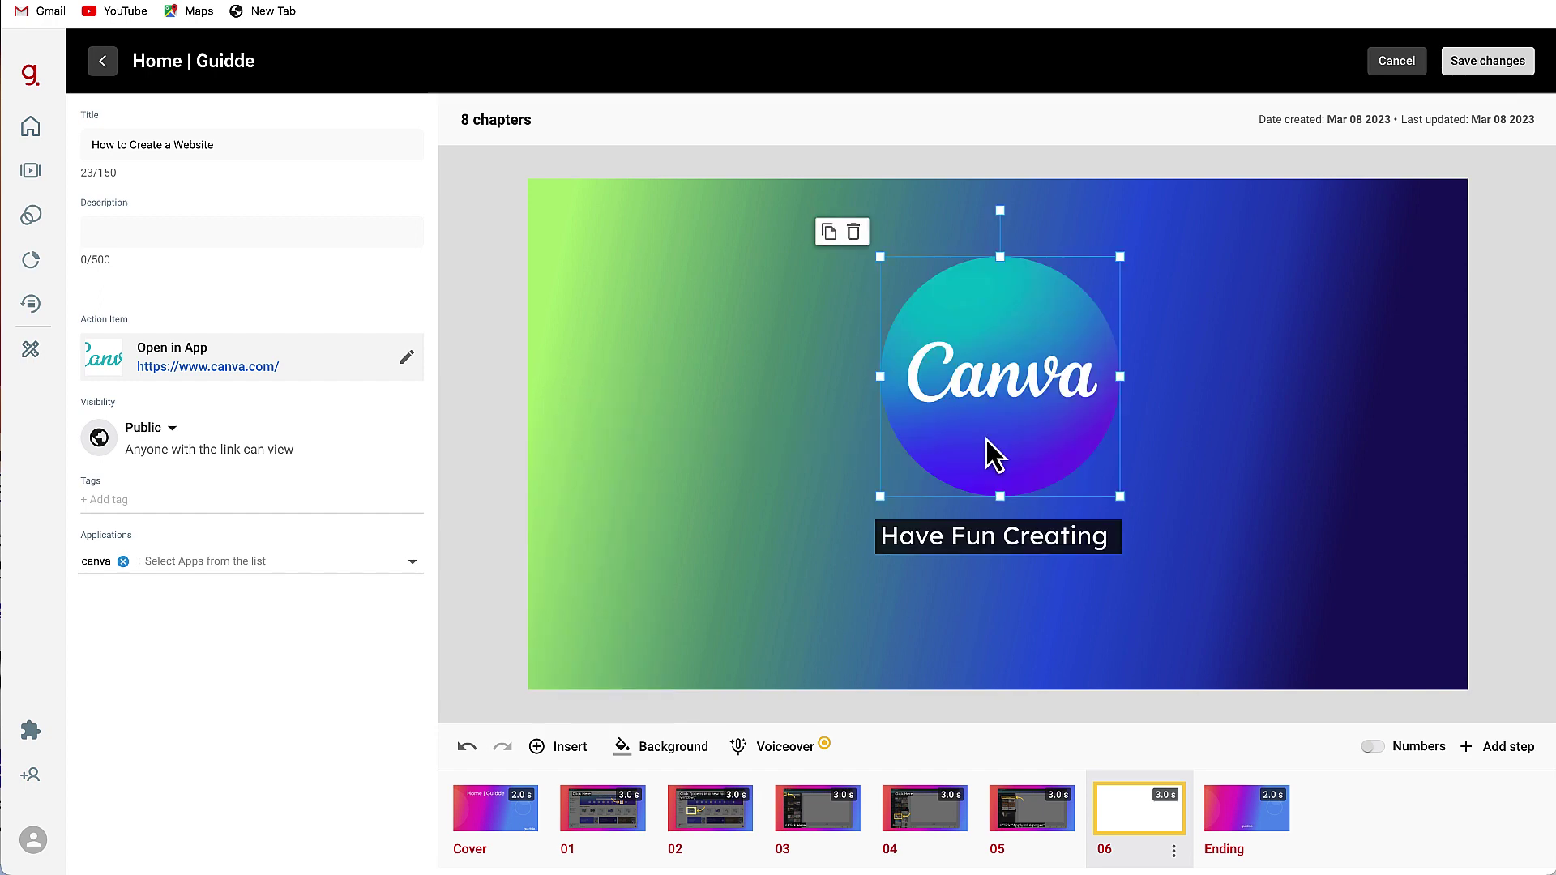
pyautogui.click(1239, 820)
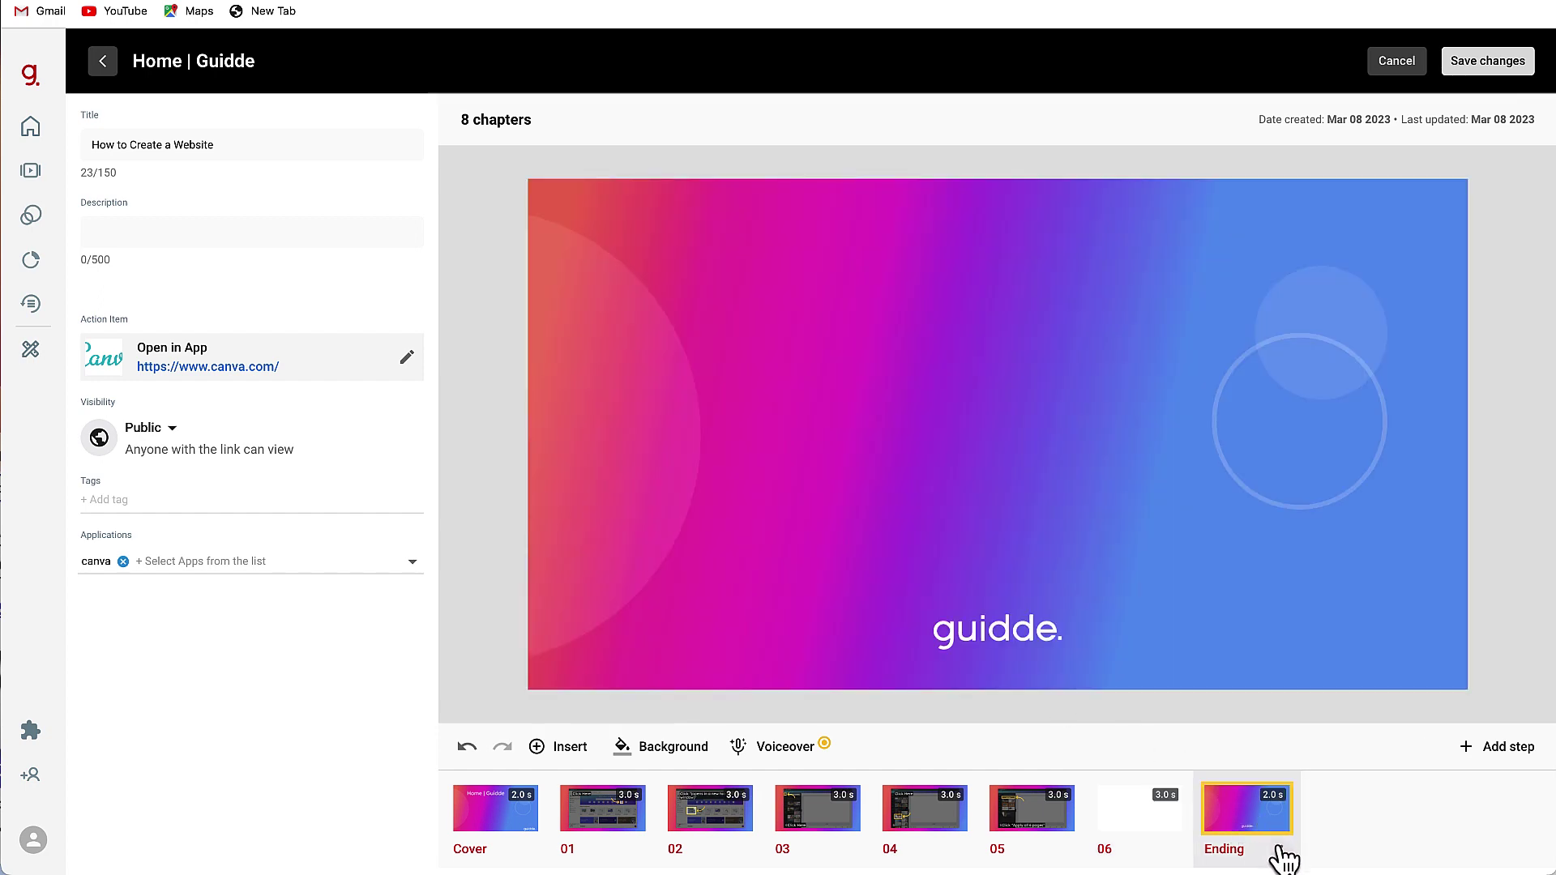
pyautogui.click(1281, 851)
# - Delete the Ending step, then try cover Voiceover, allowing microphone access and viewing Text to Voice
pyautogui.click(1277, 820)
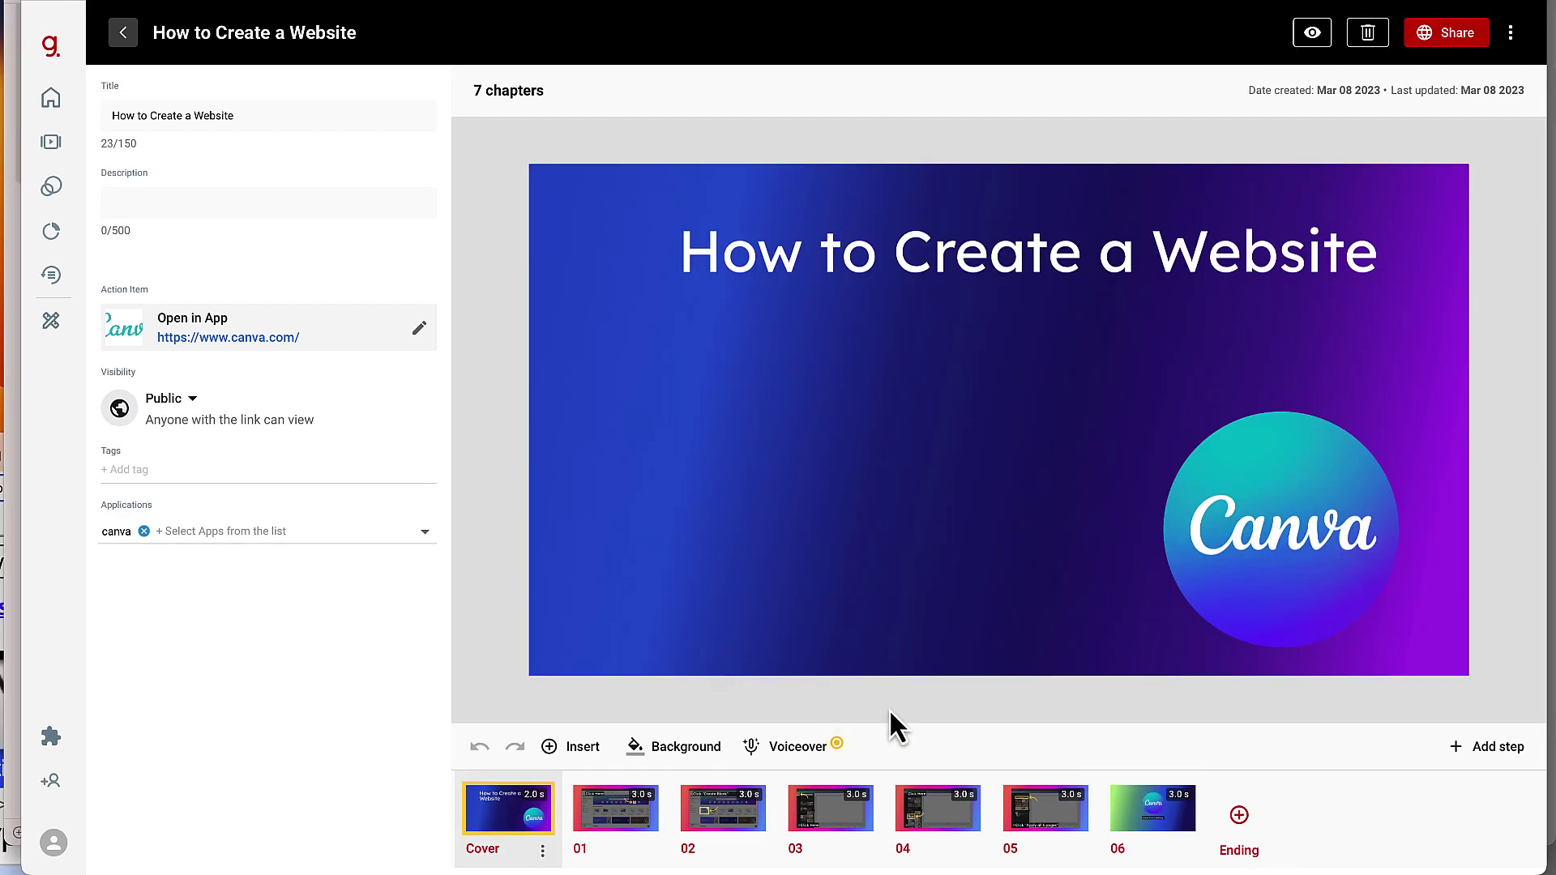
pyautogui.click(806, 748)
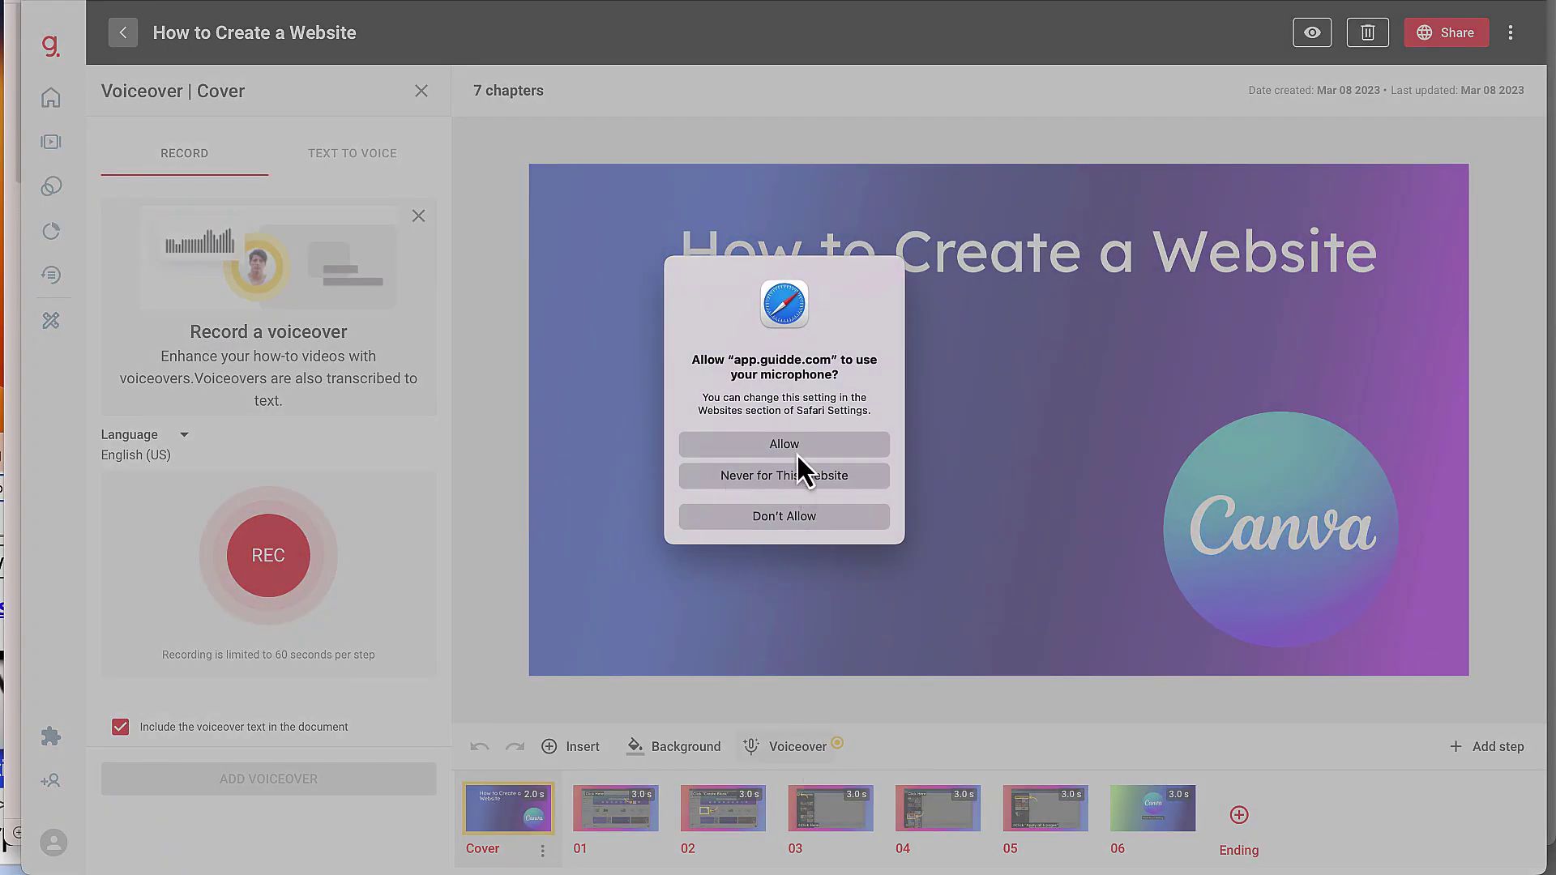
pyautogui.click(795, 447)
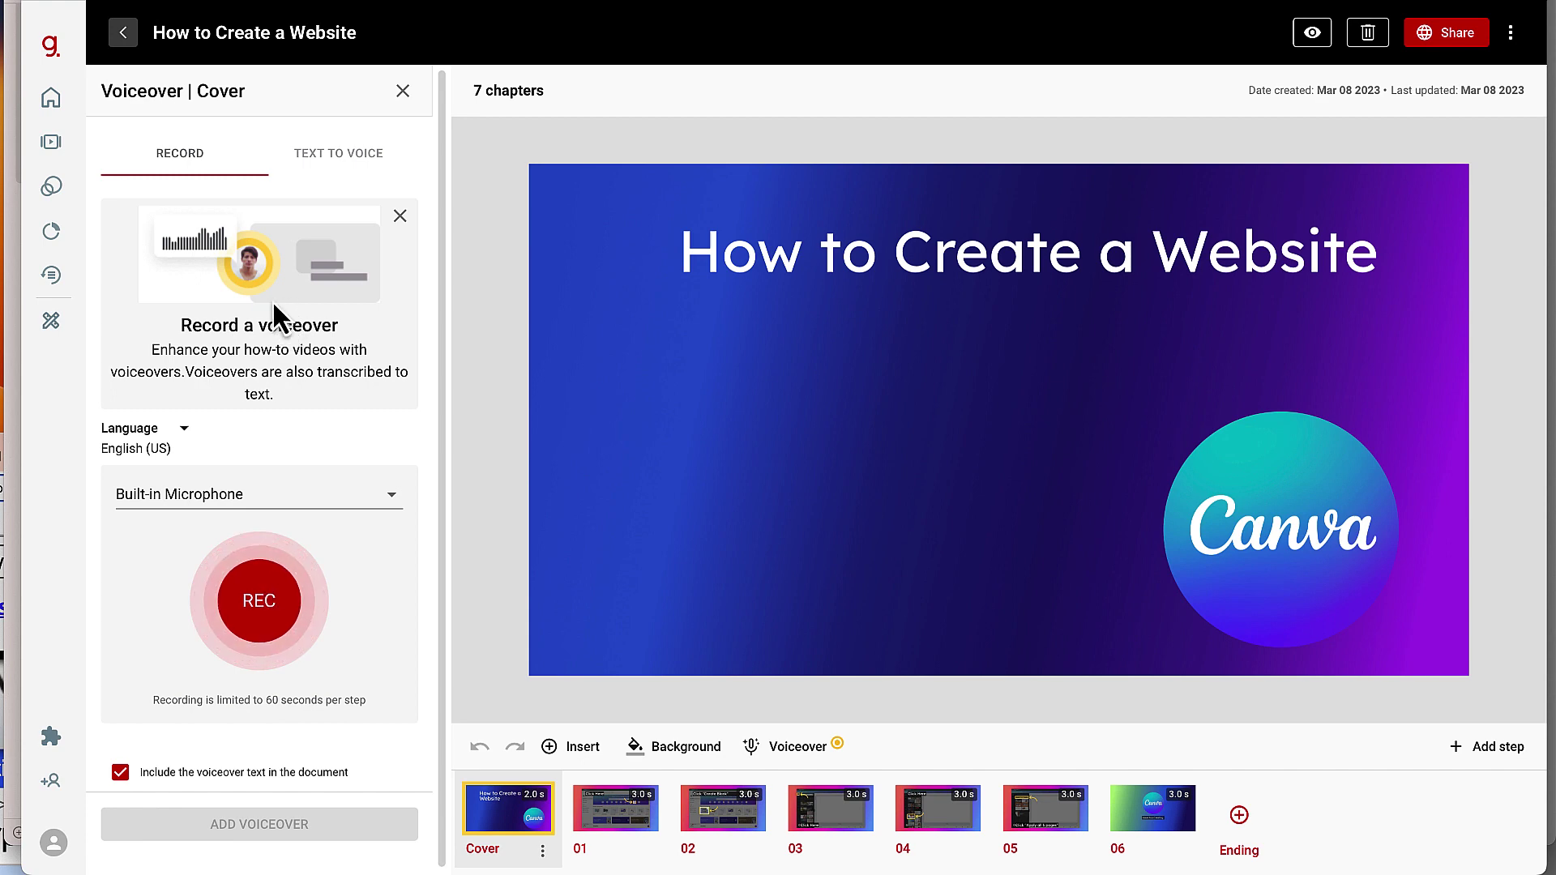
pyautogui.click(360, 162)
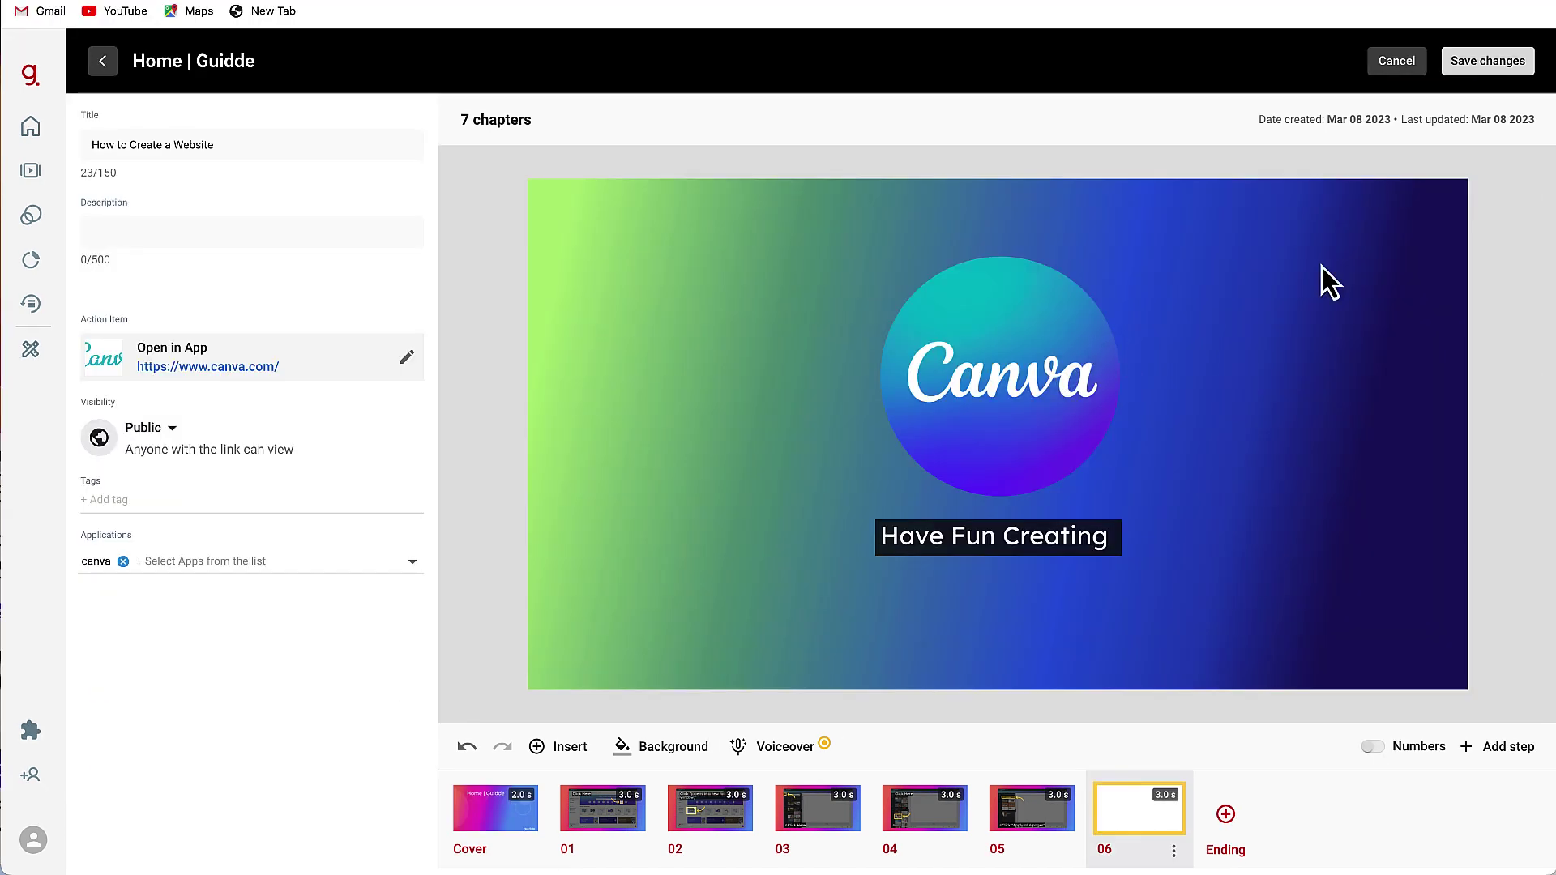
# - Save the guide, jump through chapters 02–06, and return to the video
pyautogui.click(1490, 66)
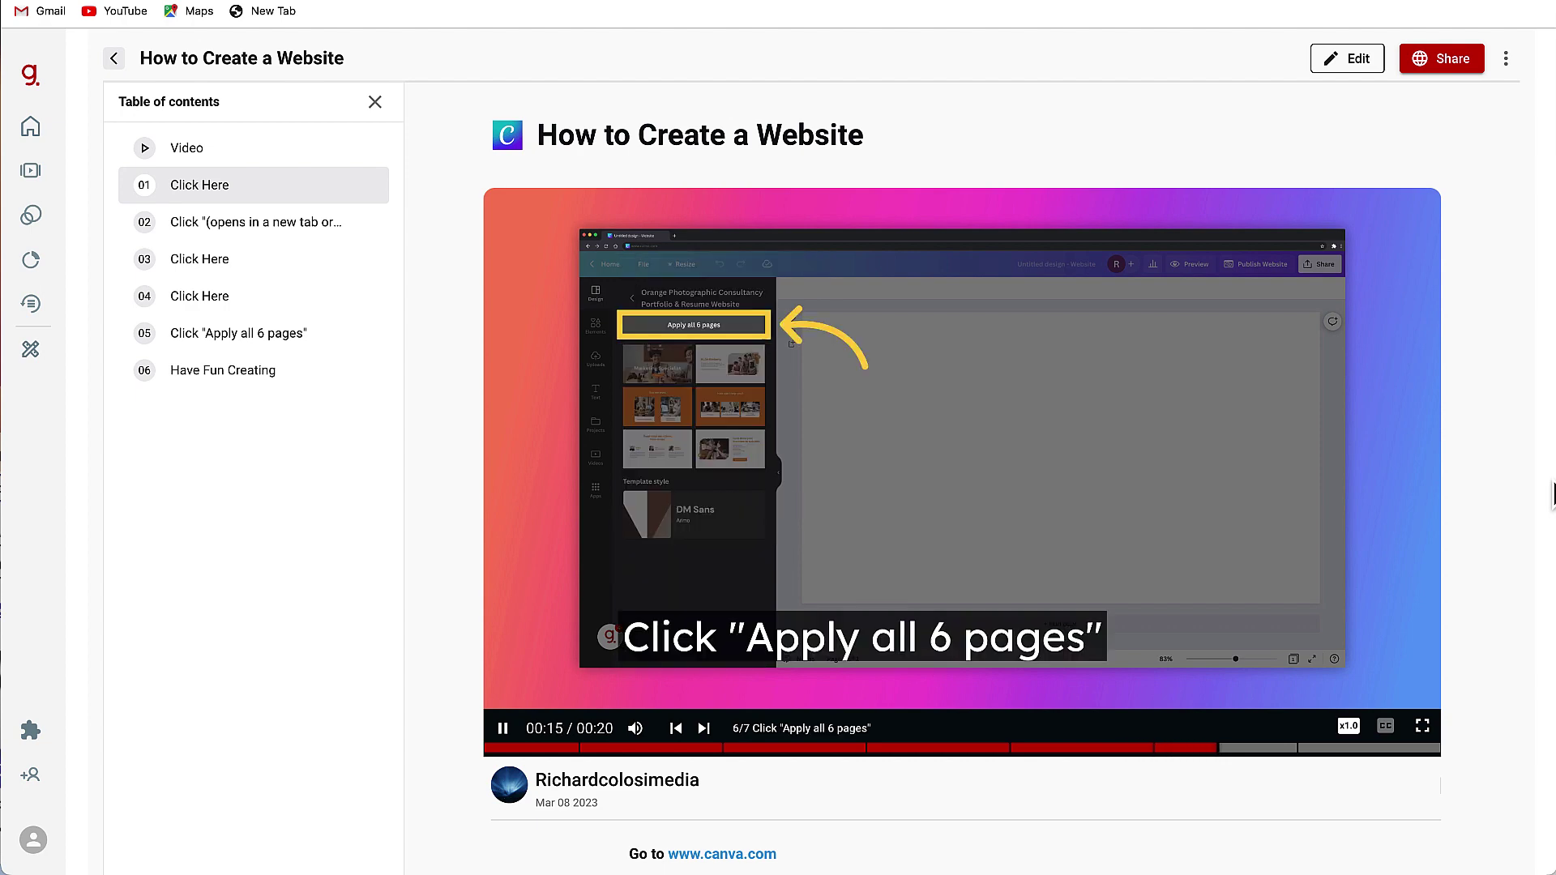
pyautogui.click(296, 227)
pyautogui.click(270, 217)
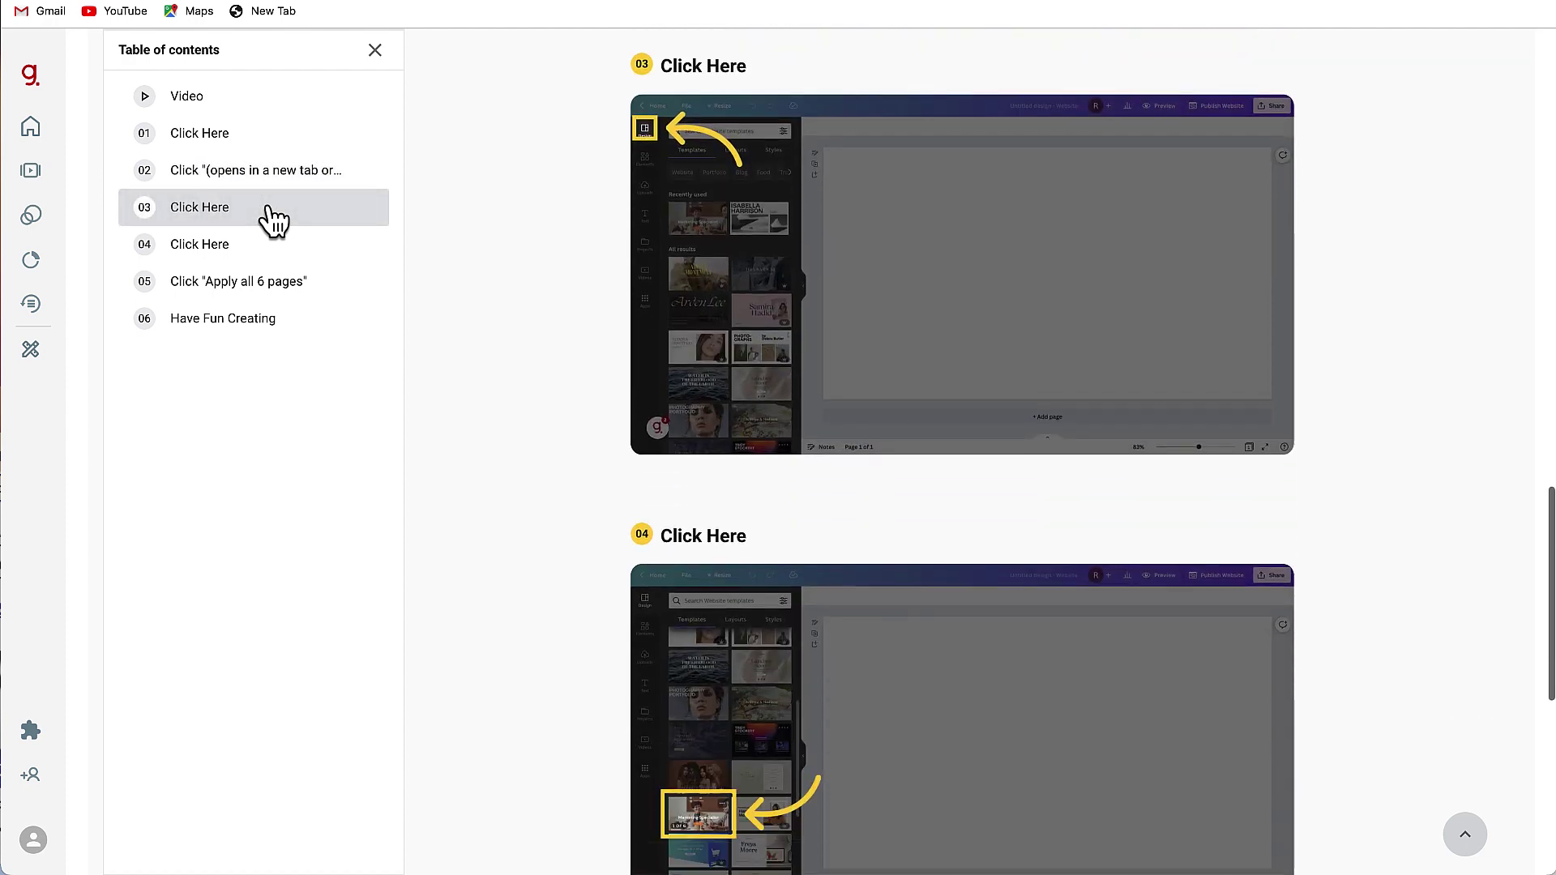
pyautogui.click(261, 252)
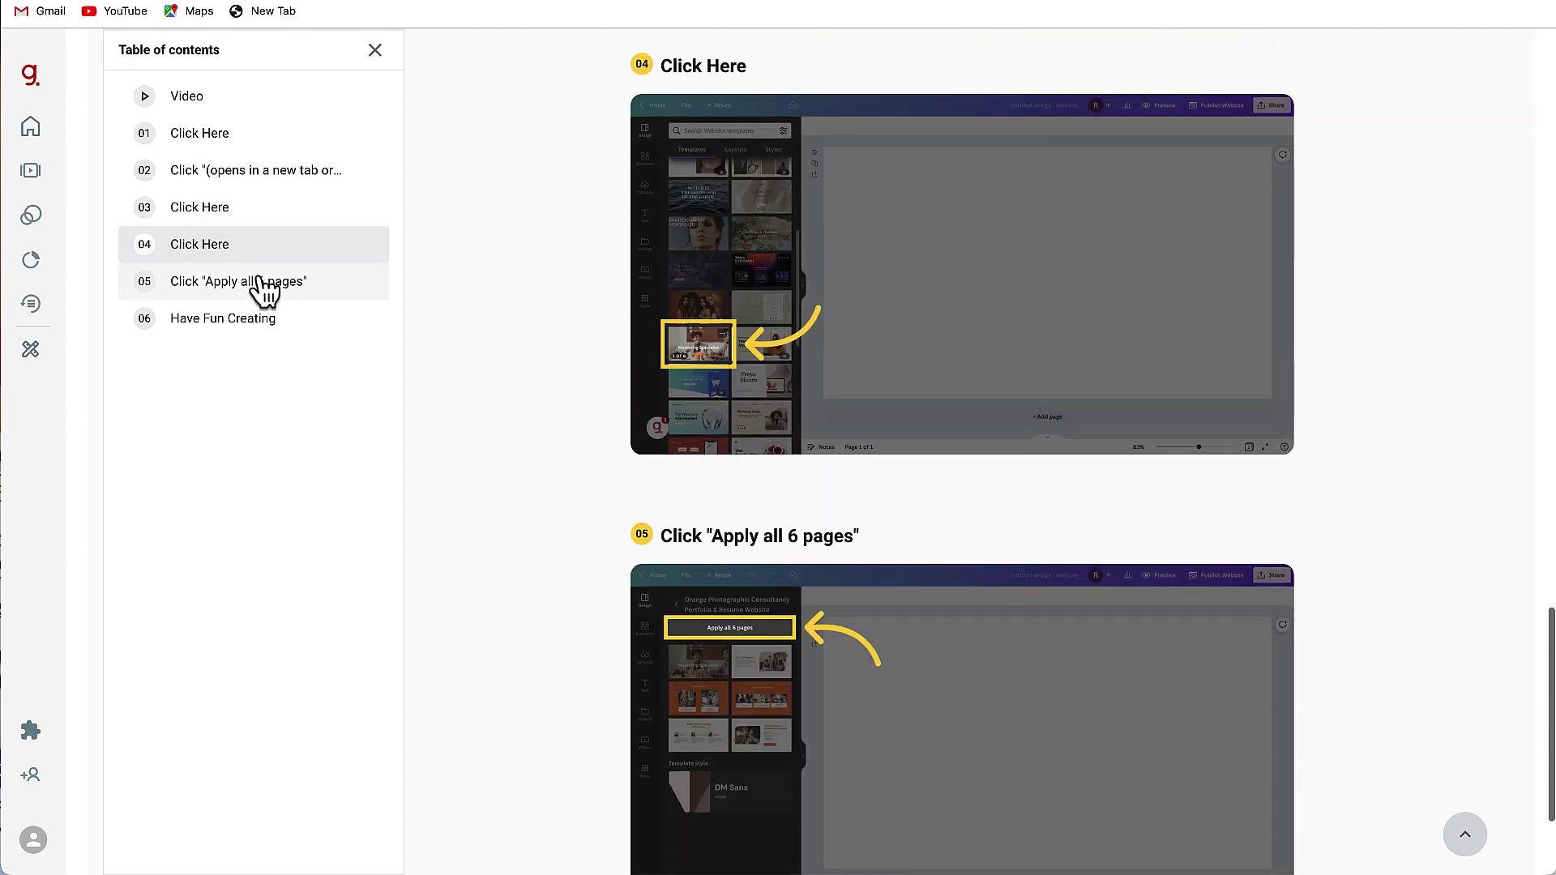
pyautogui.click(264, 287)
pyautogui.click(253, 324)
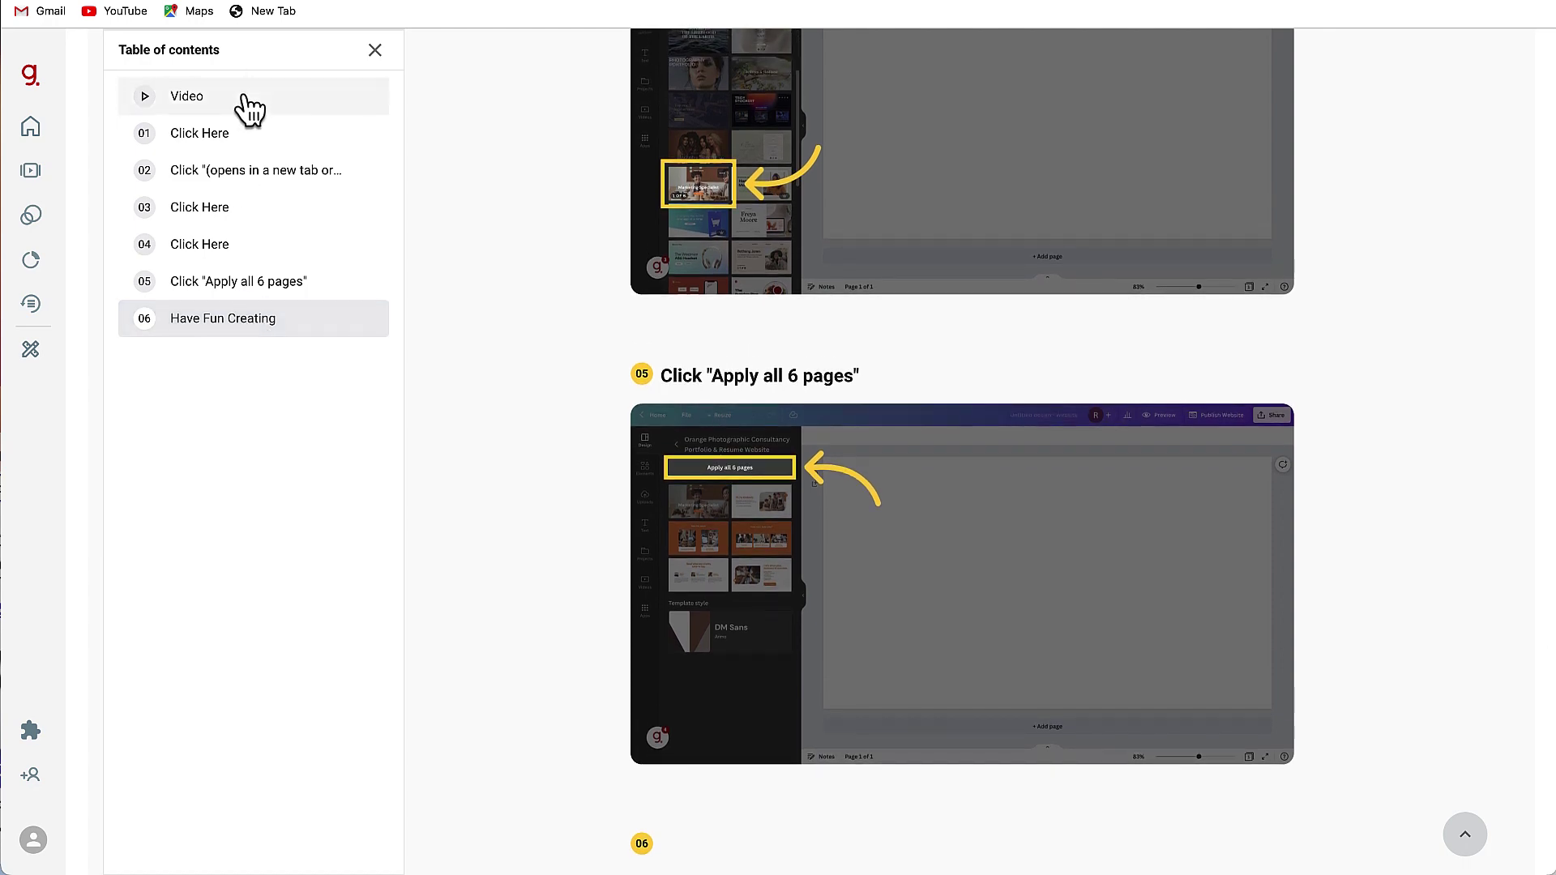
pyautogui.click(249, 106)
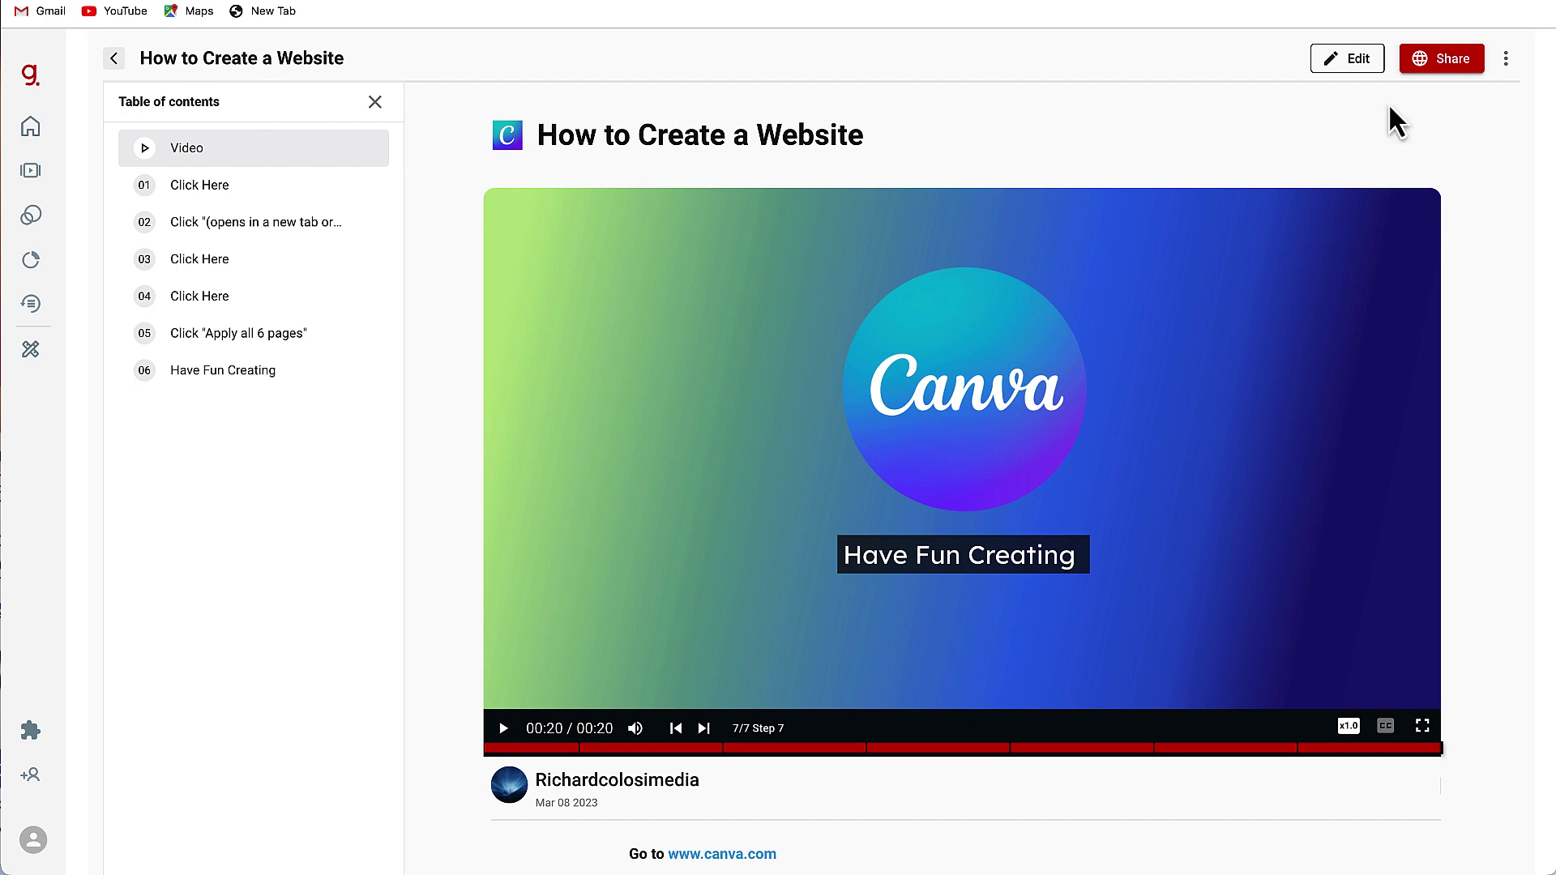
# - Copy the guide's share link and load it in a new private browser window
pyautogui.click(1465, 55)
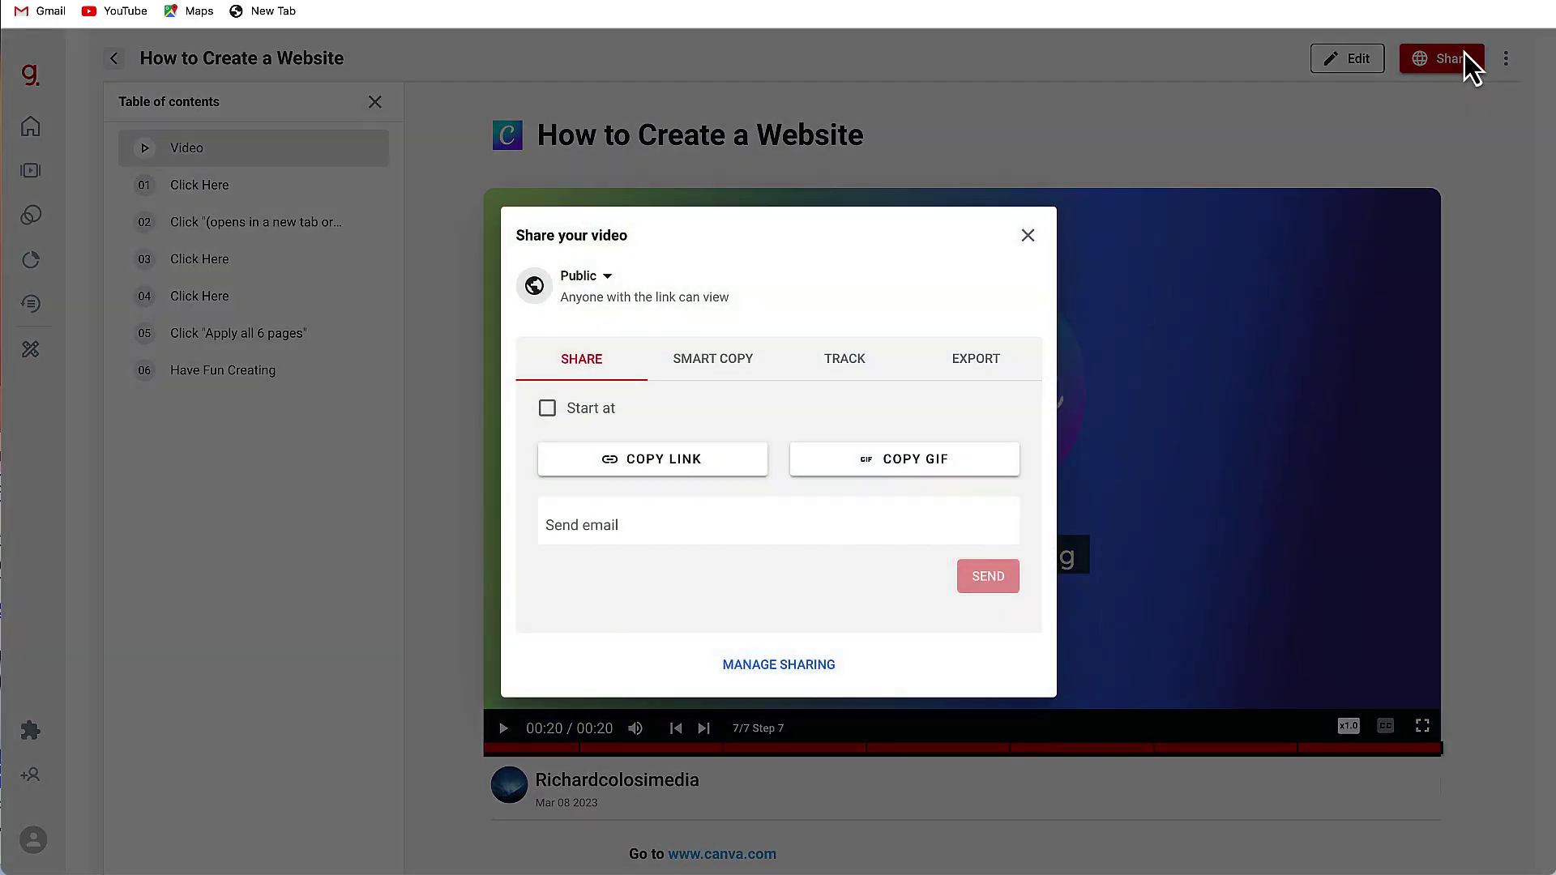
pyautogui.click(716, 464)
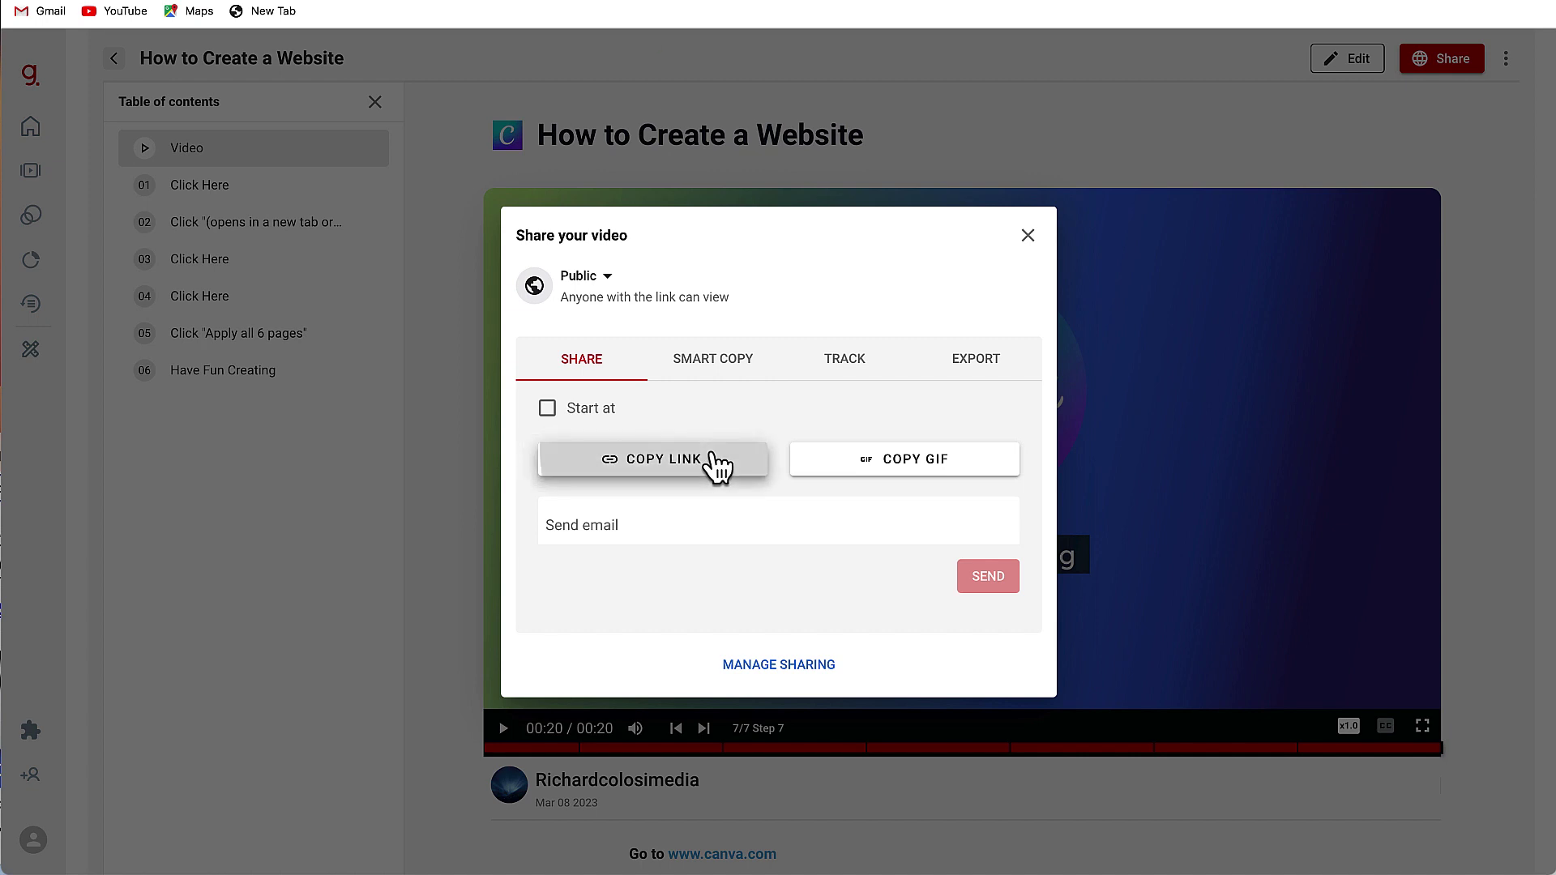
pyautogui.click(1544, 7)
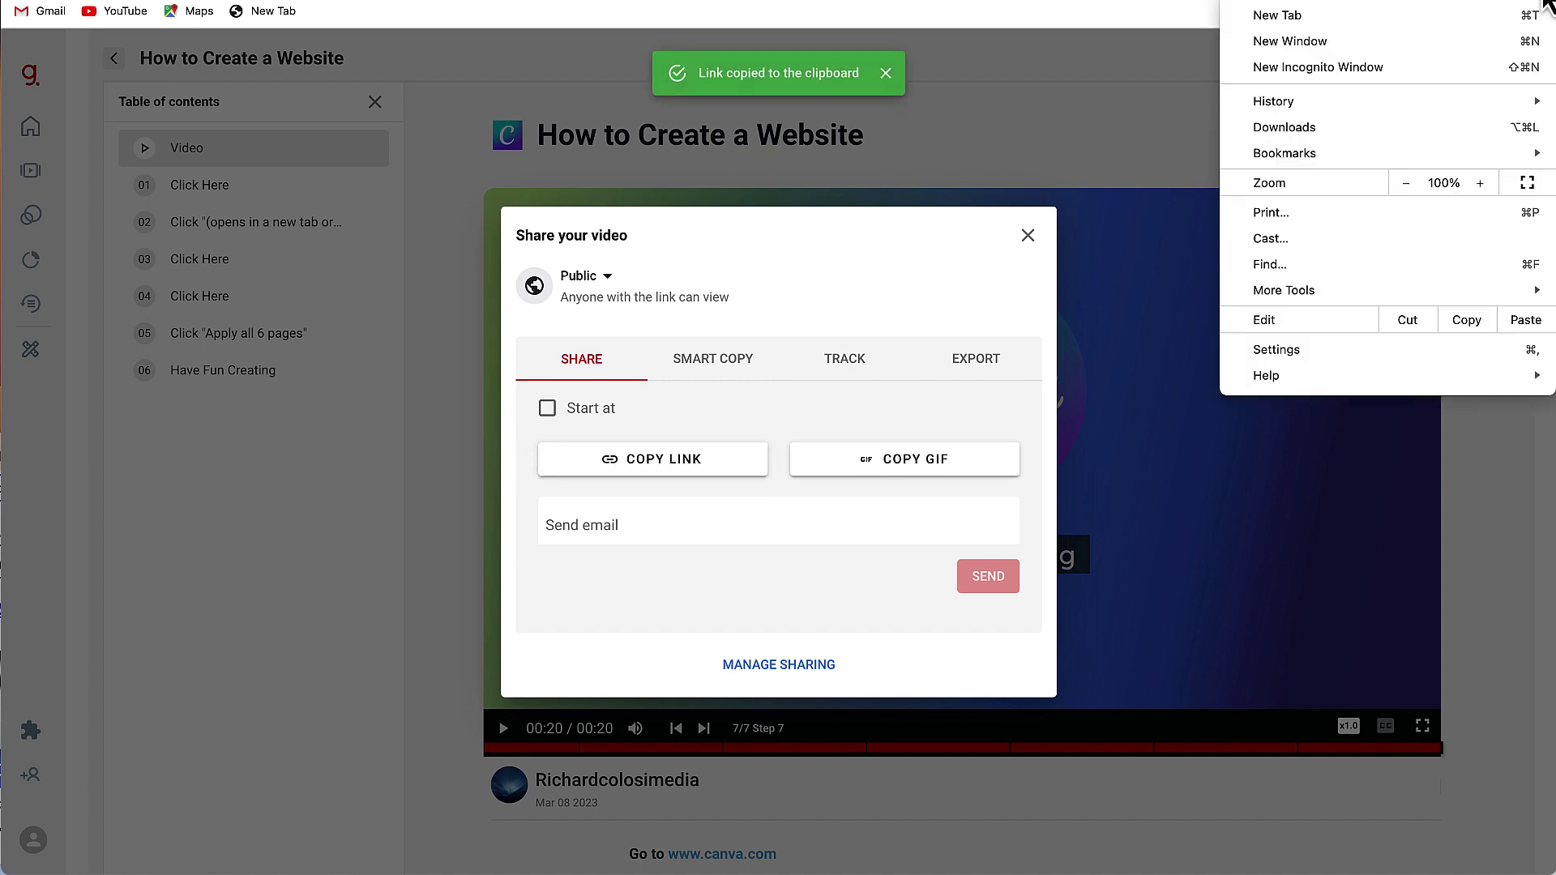
pyautogui.click(1387, 70)
pyautogui.press('super+v')
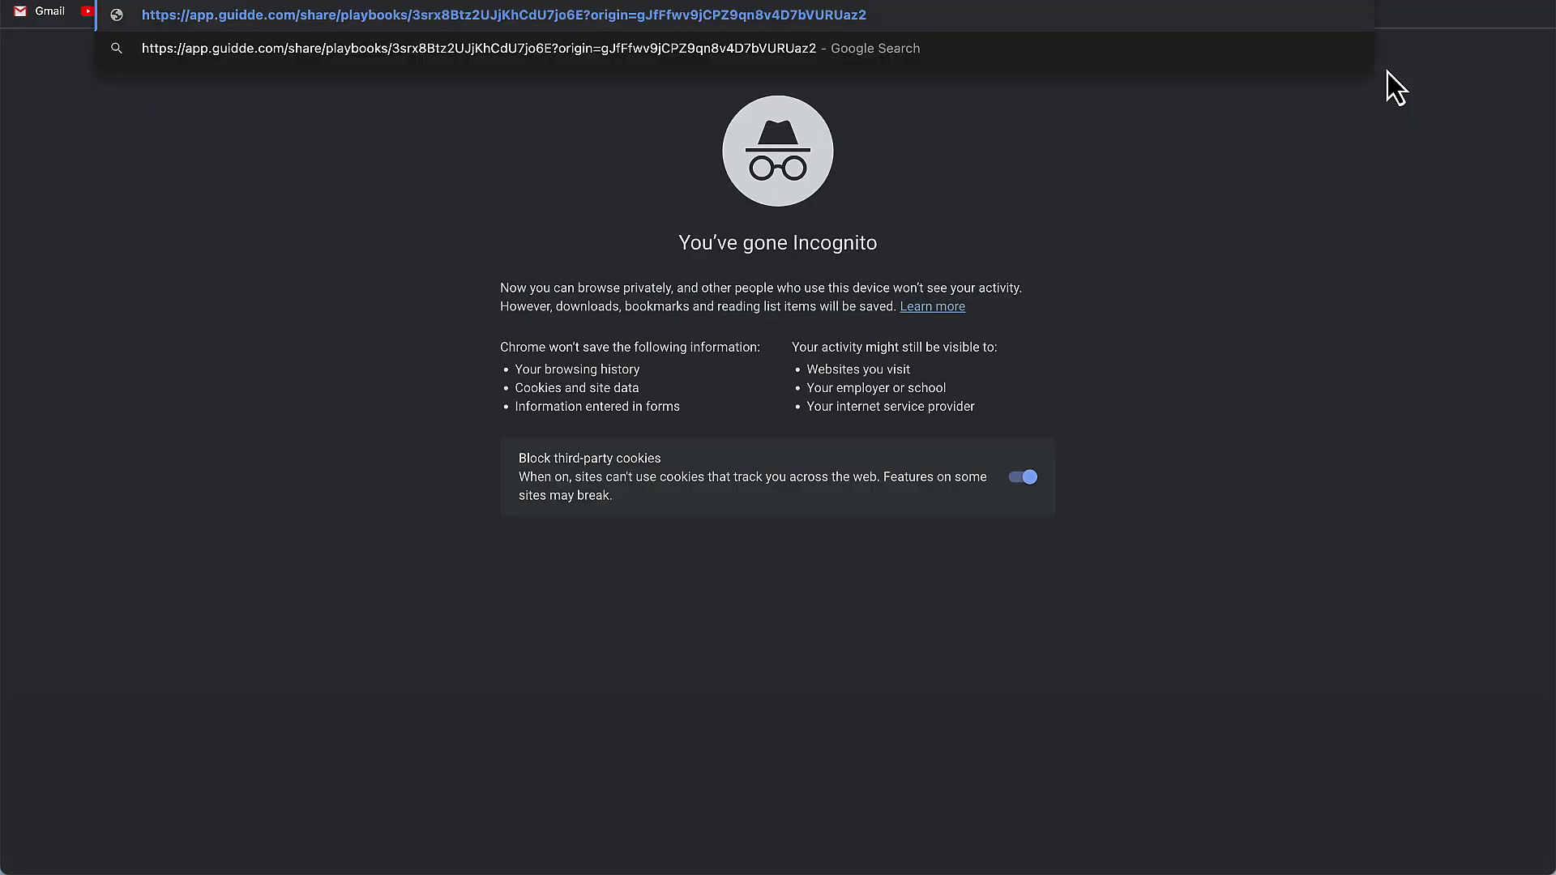
pyautogui.press('Return')
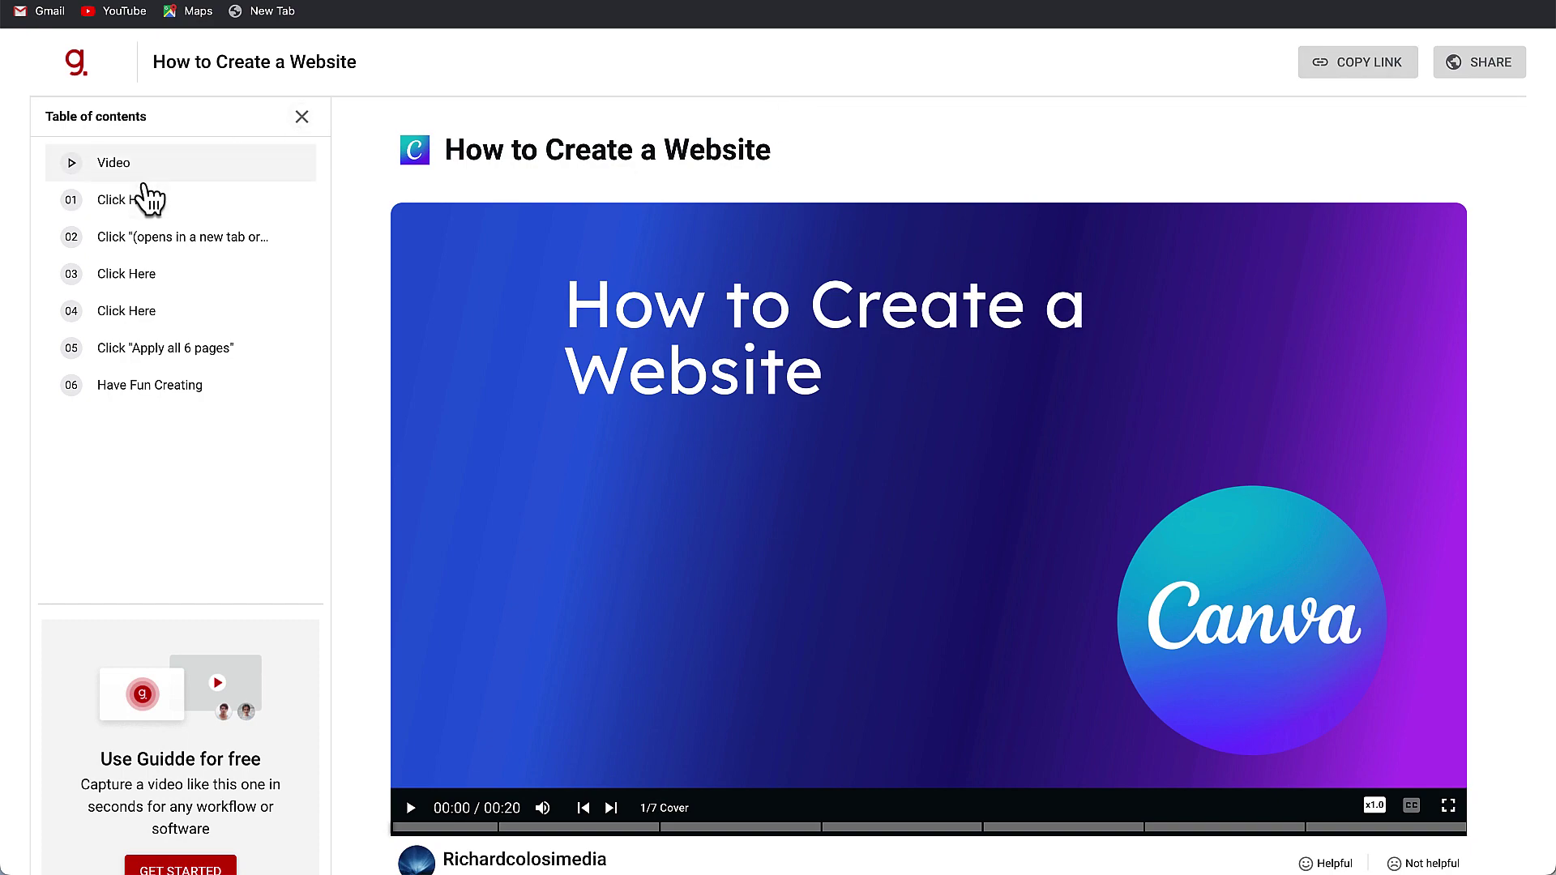
# - Jump to steps 01, 02 and 03 of the shared guide
pyautogui.click(144, 186)
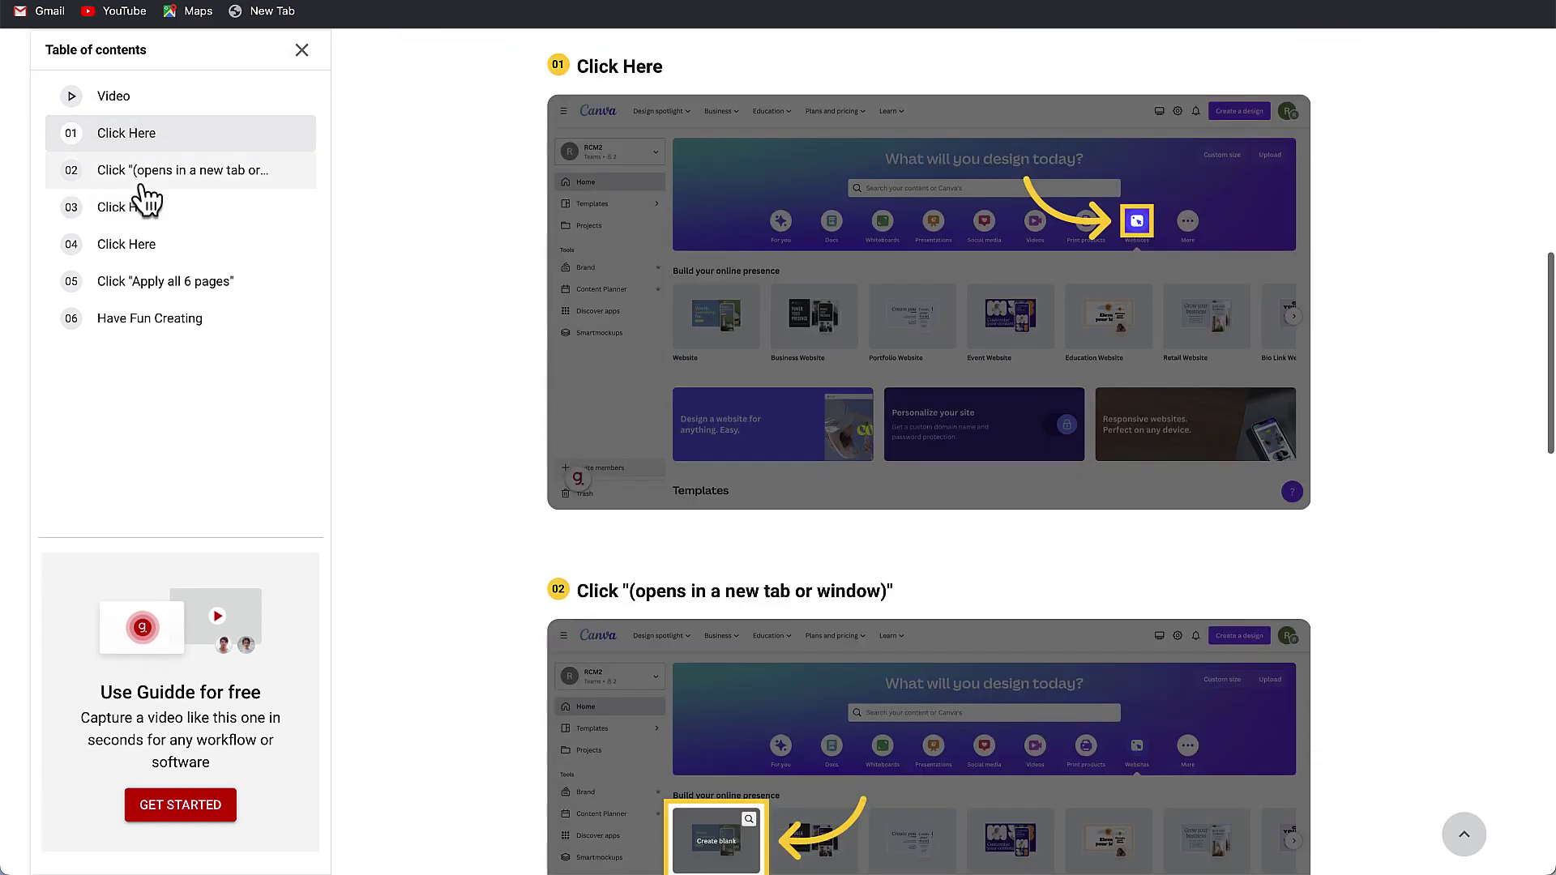
pyautogui.click(144, 187)
pyautogui.click(142, 204)
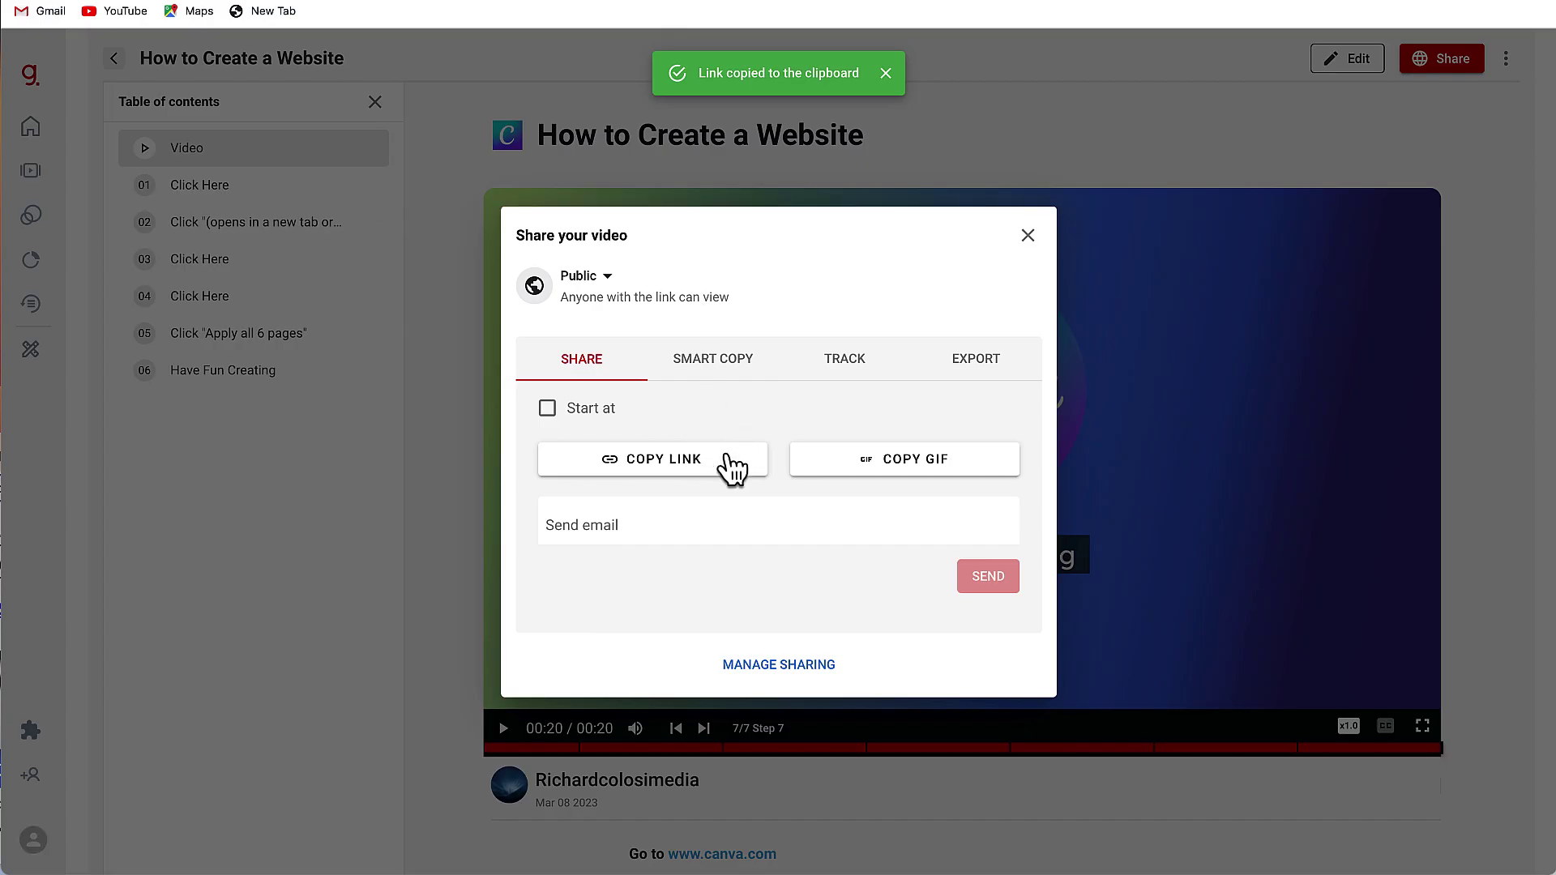
# - Copy the guide as a linked GIF and paste it into a new Gmail message body
pyautogui.click(934, 470)
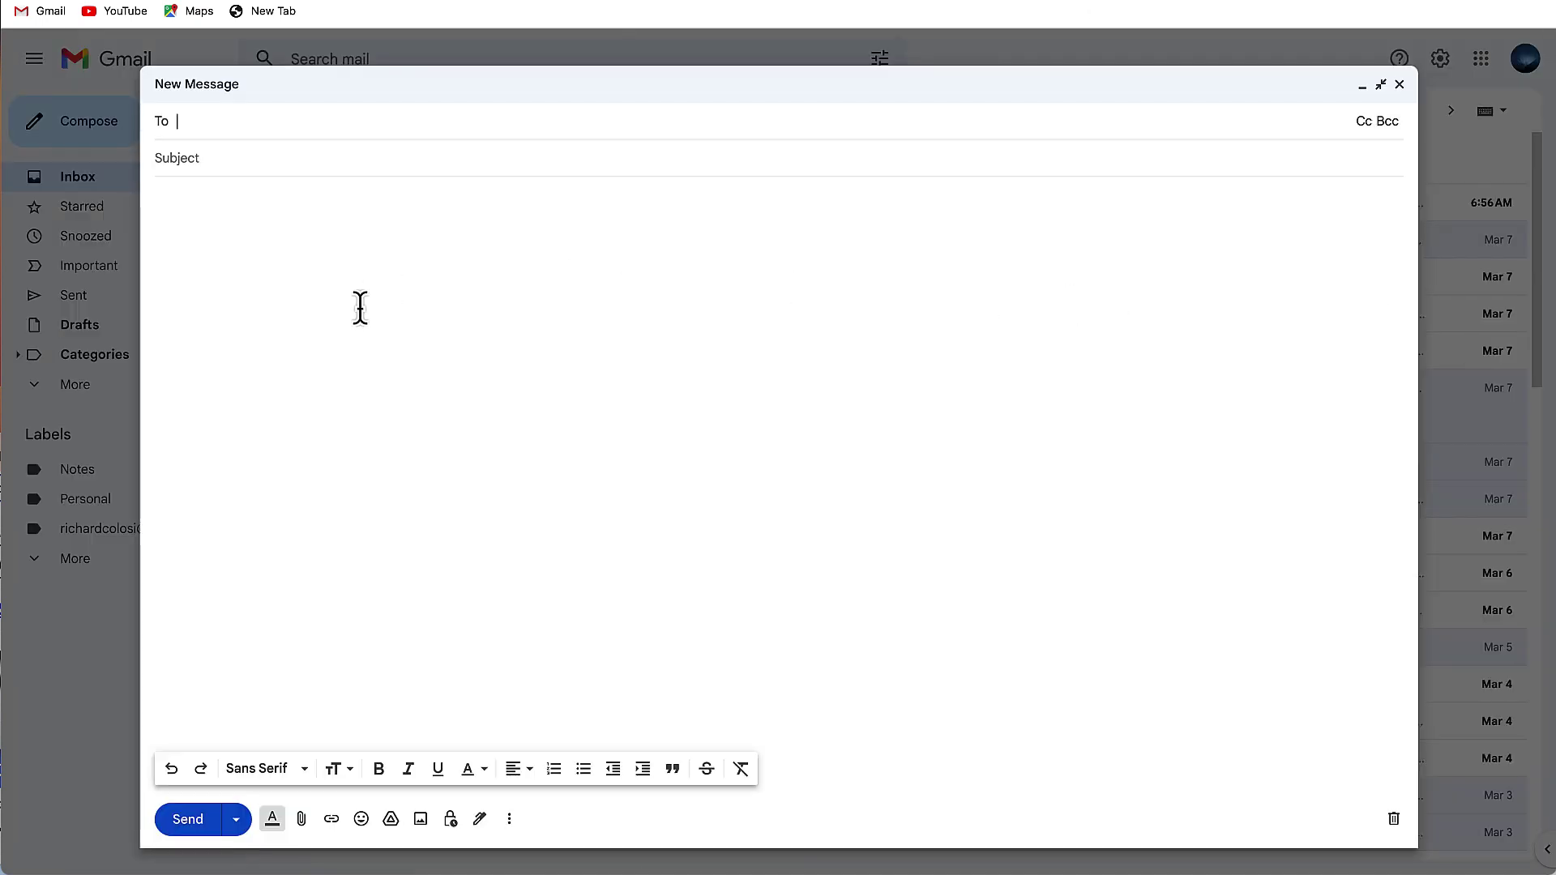
pyautogui.click(359, 312)
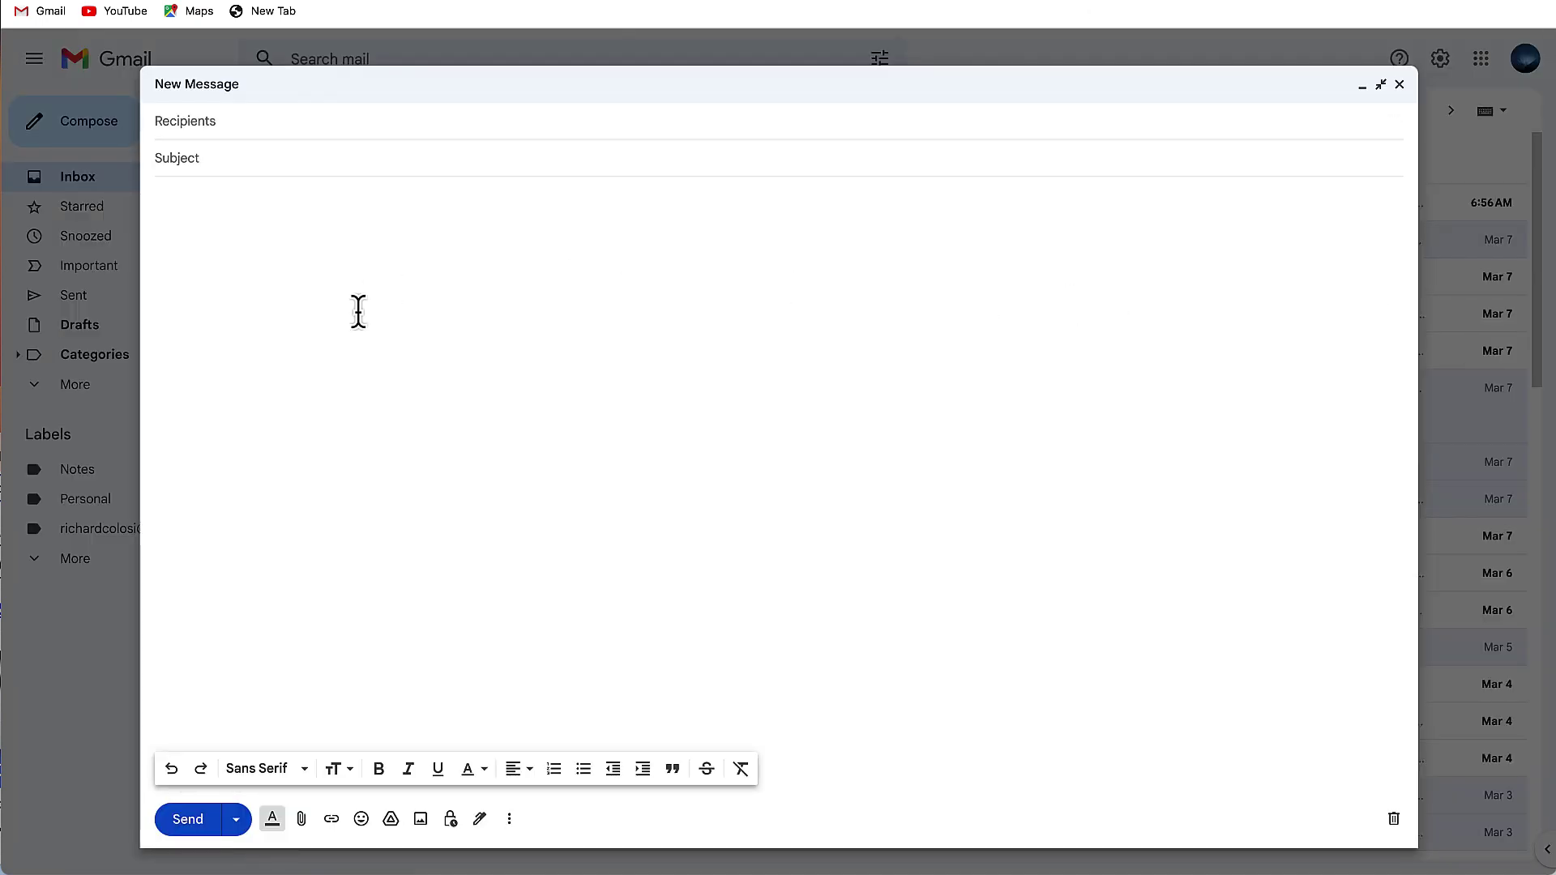
pyautogui.press('super+v')
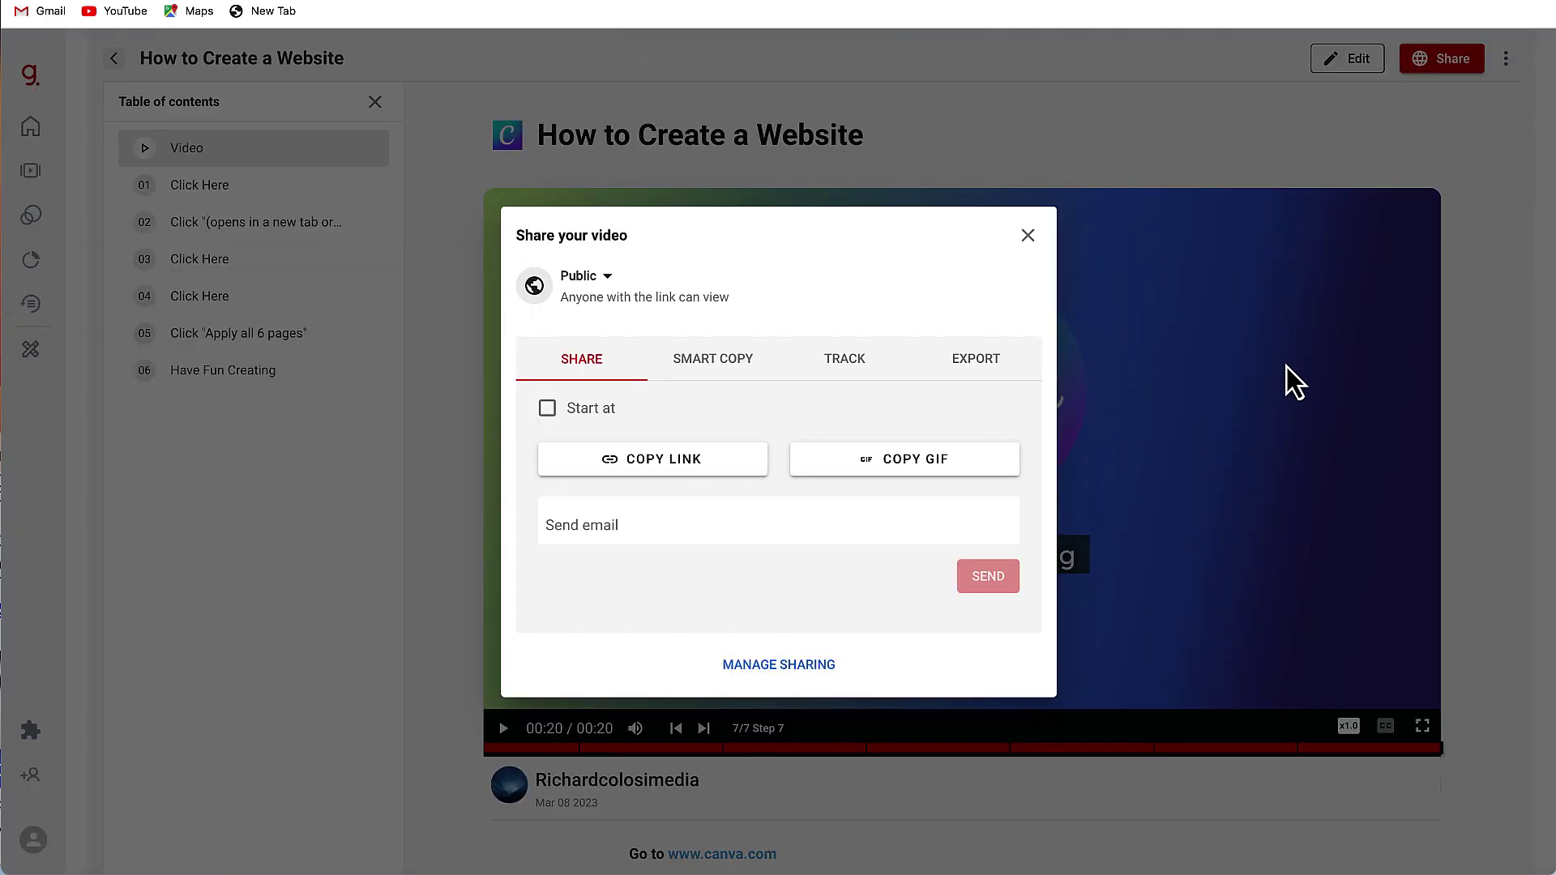
# - Review the Smart Copy HTML and Markdown options, then show the Export download and embed options
pyautogui.click(713, 366)
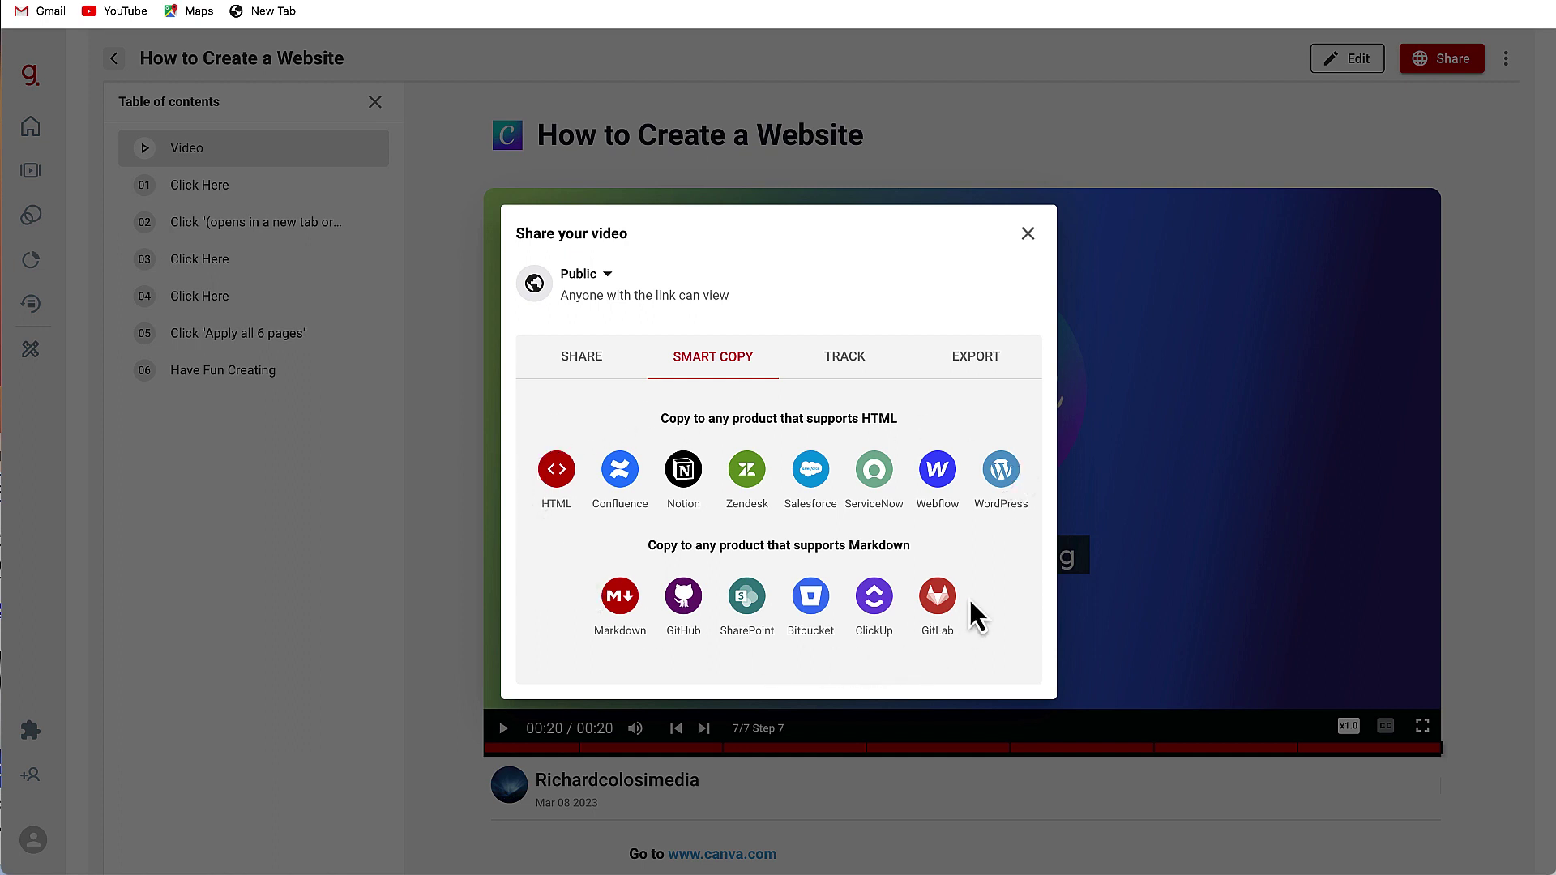
pyautogui.click(987, 378)
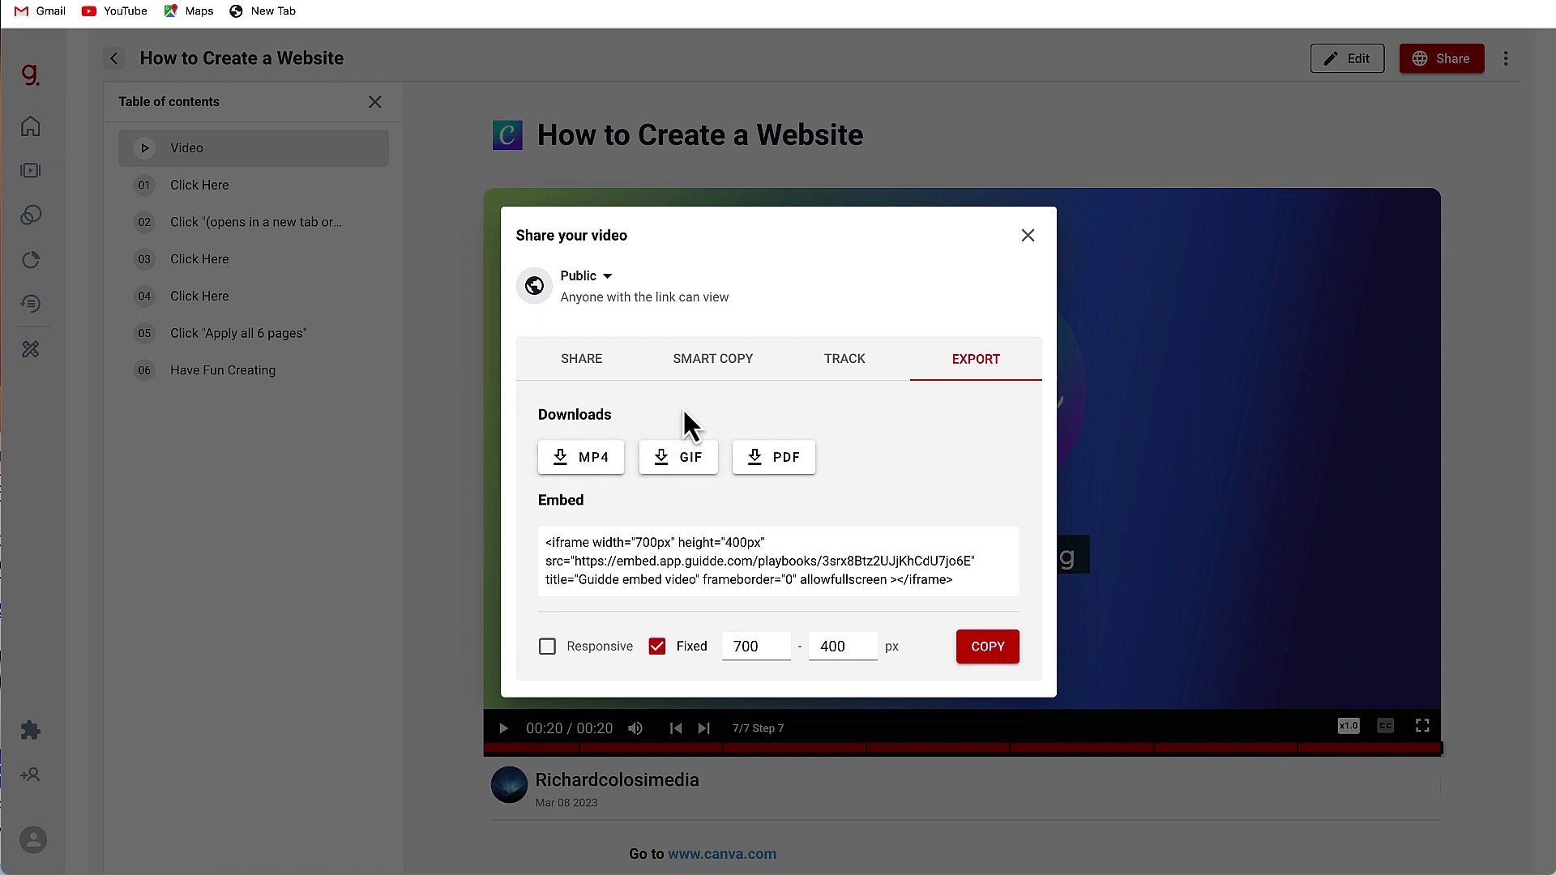
# - Download the guide as a PDF and jump to page 2 in Preview
pyautogui.click(783, 458)
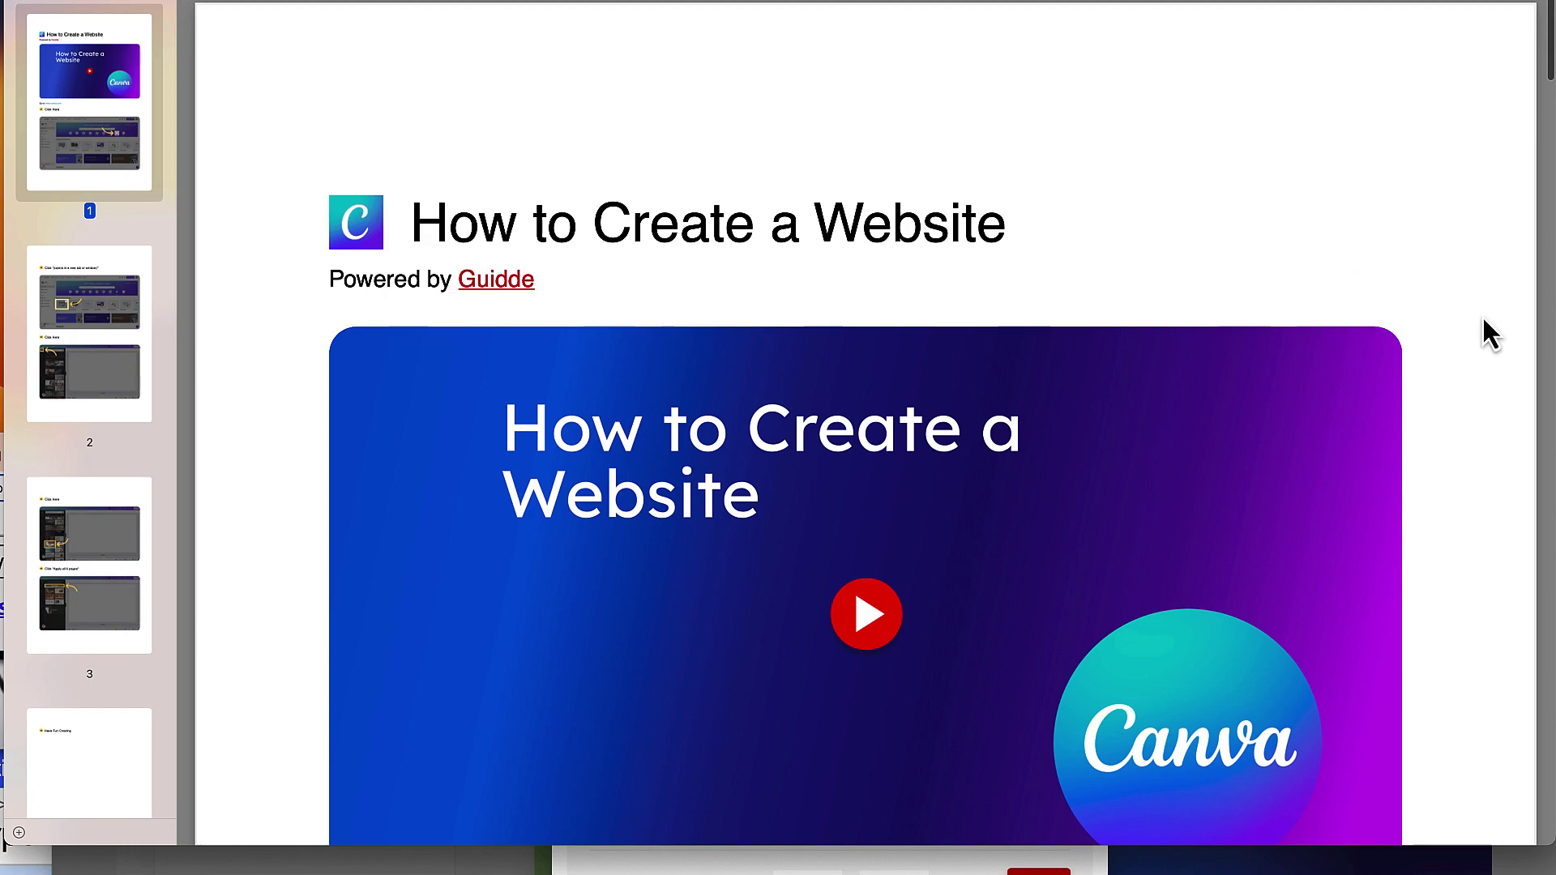
pyautogui.scroll(-2, 1482, 320)
pyautogui.click(60, 337)
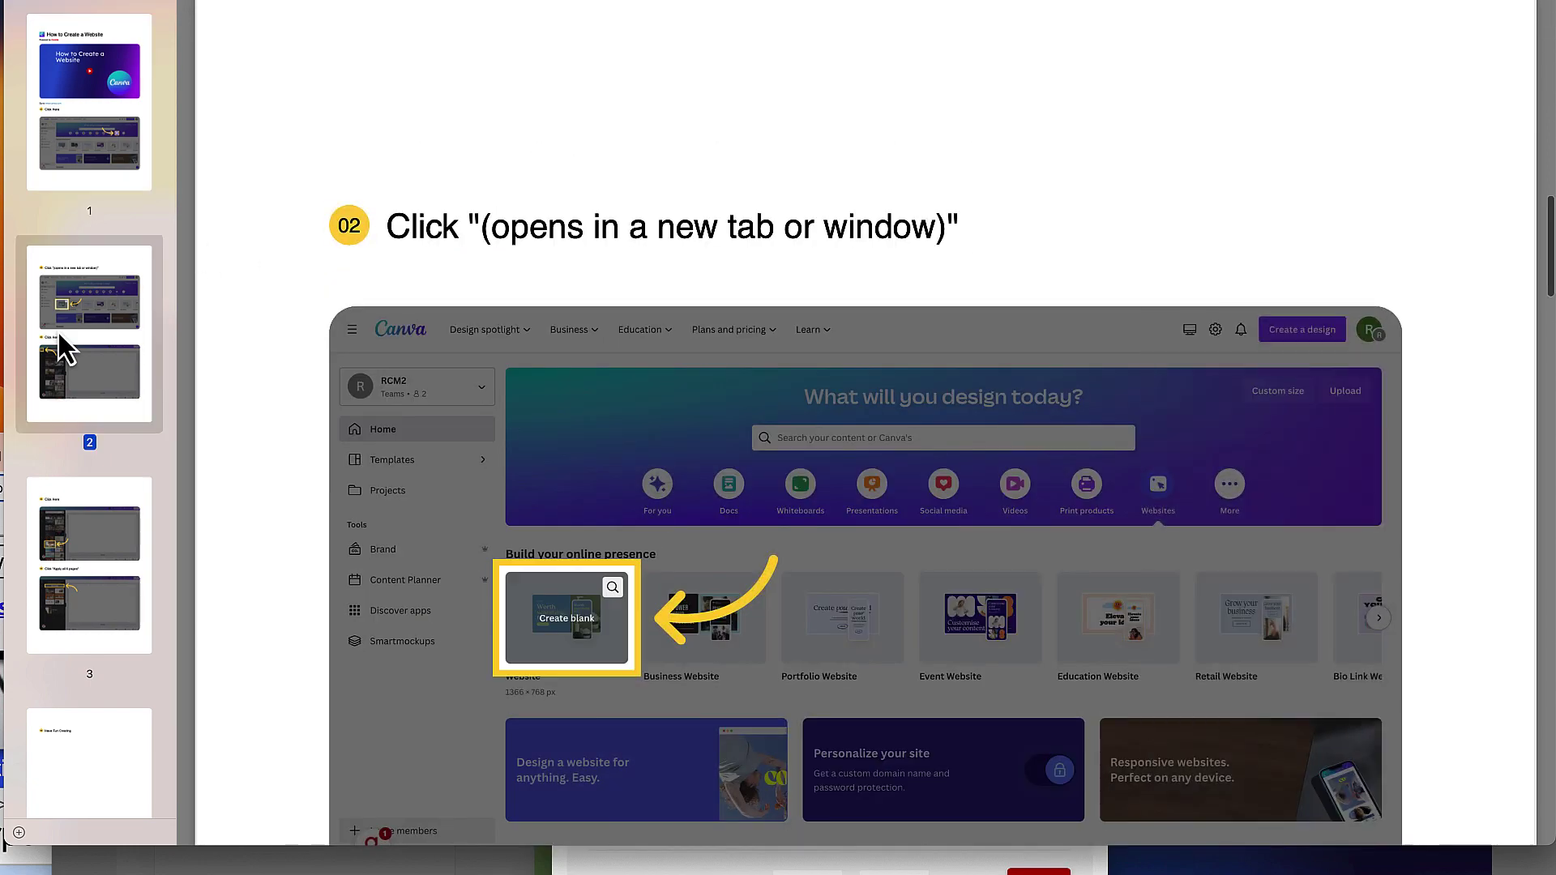
# - Scroll down through the PDF to step 06 Have Fun Creating, then back up
pyautogui.scroll(-10, 747, 444)
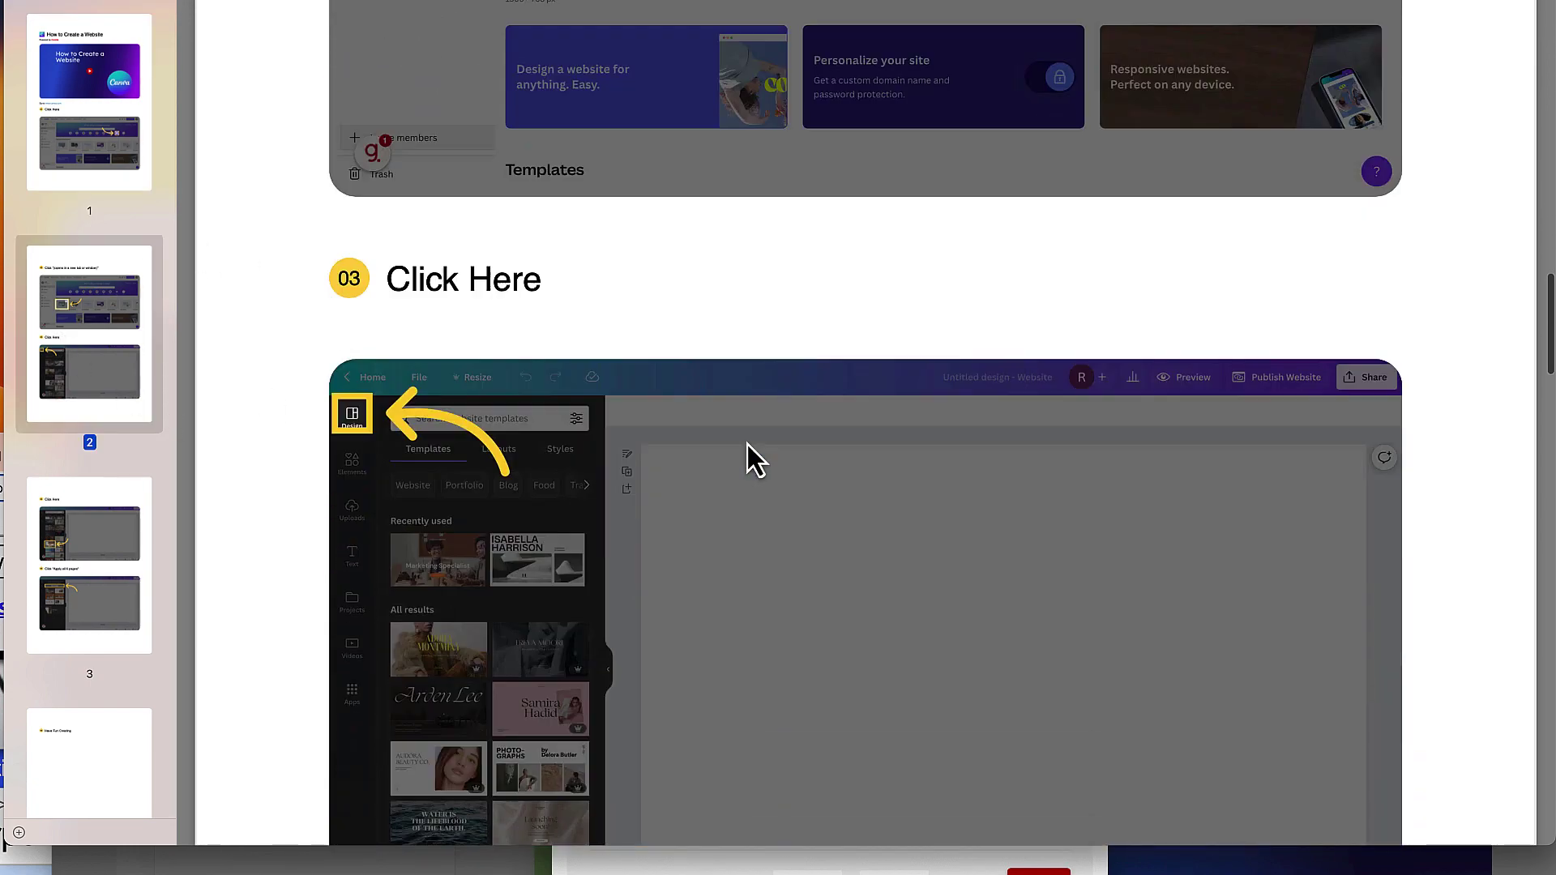
pyautogui.scroll(-11, 747, 444)
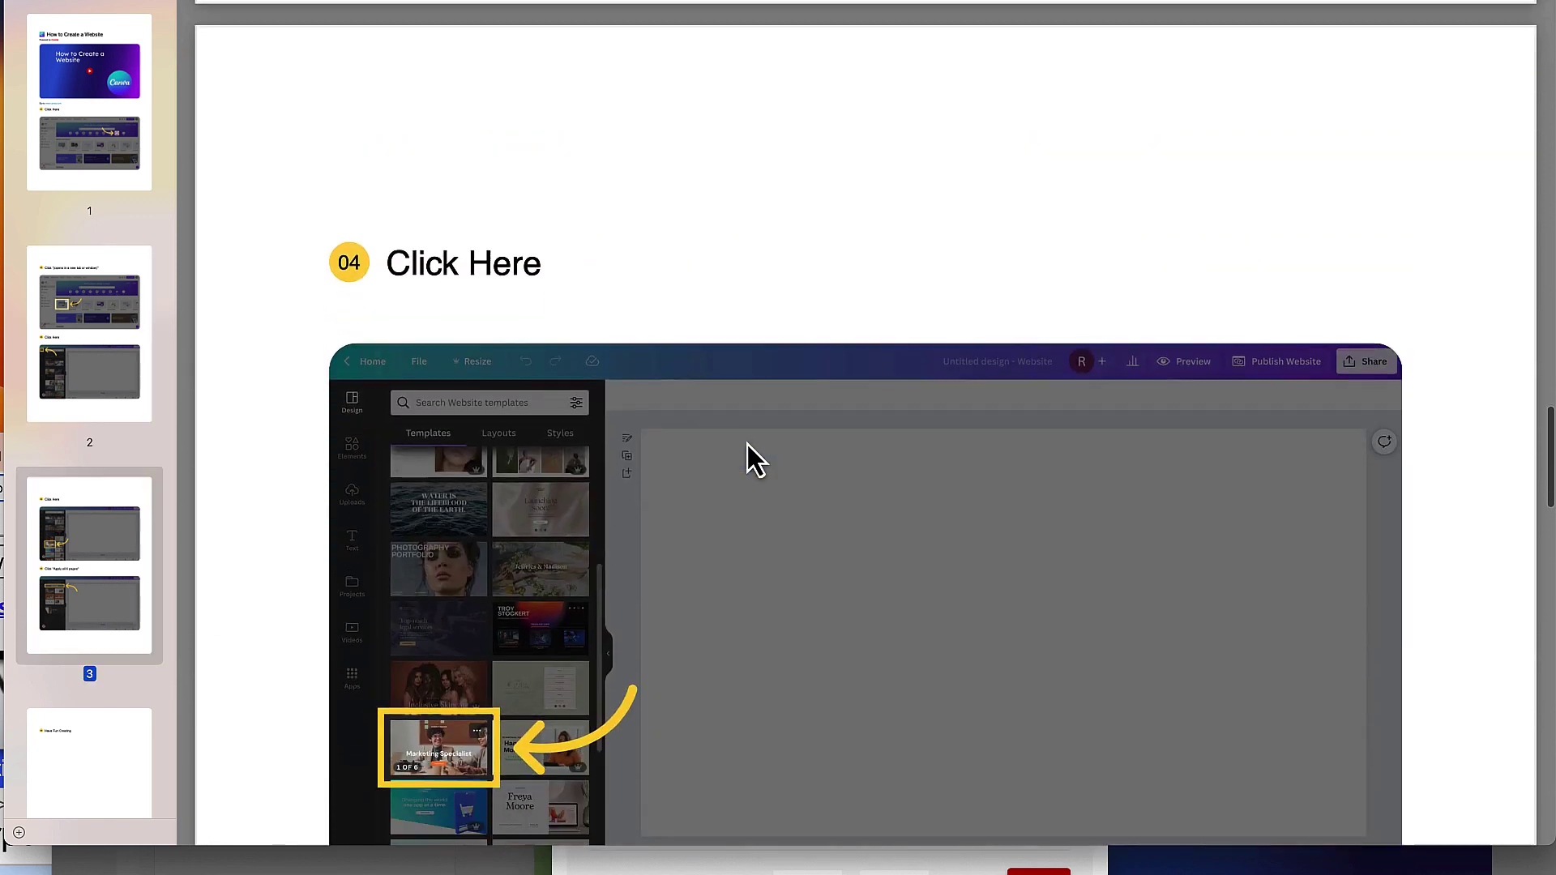
pyautogui.scroll(-11, 747, 444)
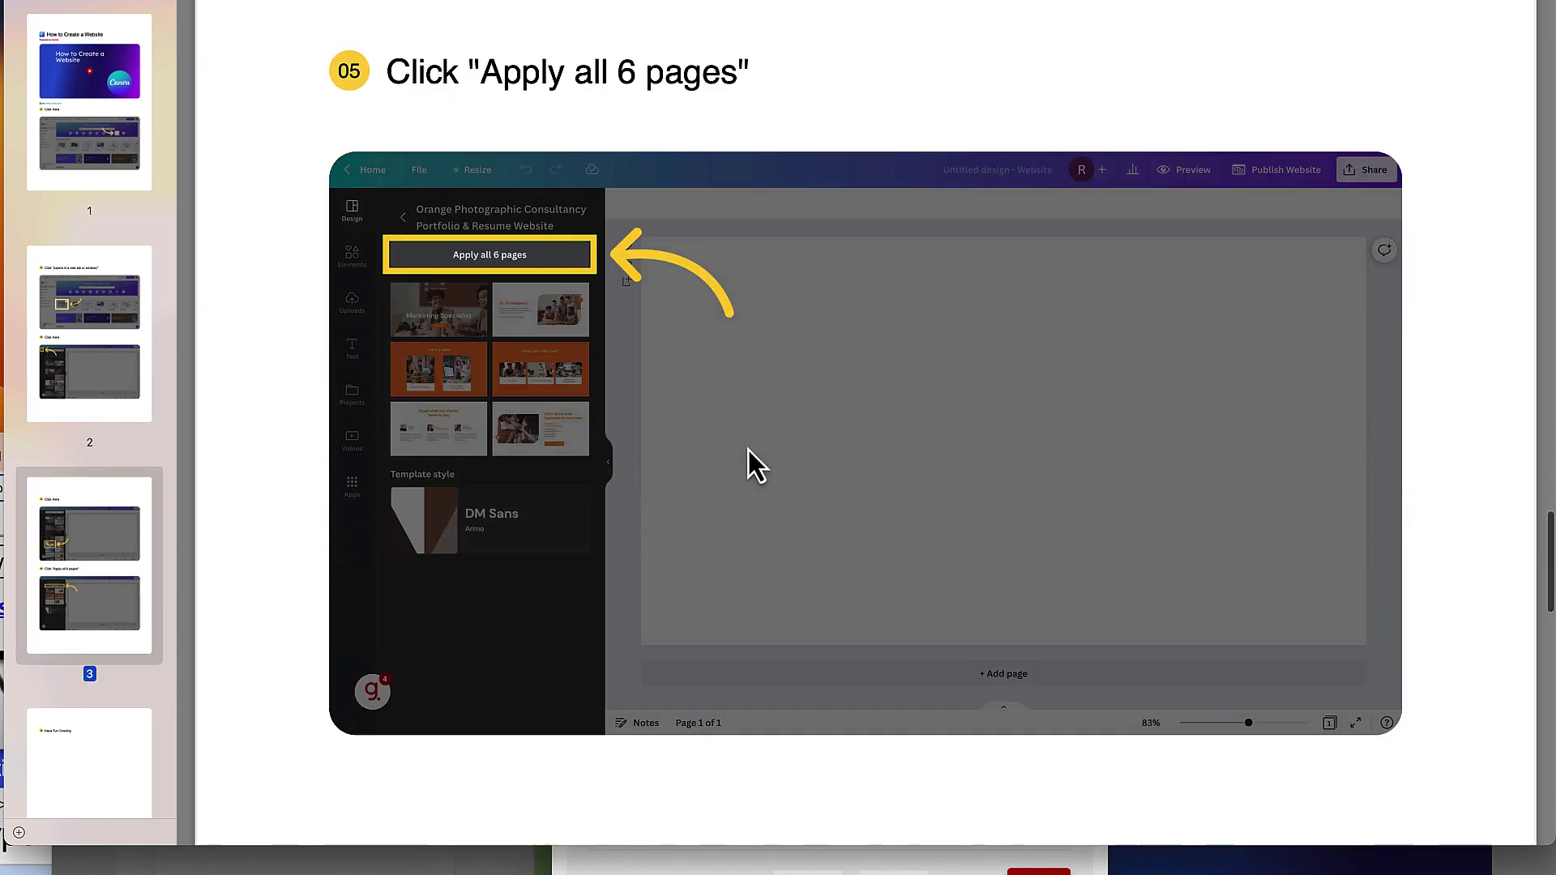
pyautogui.scroll(-10, 747, 449)
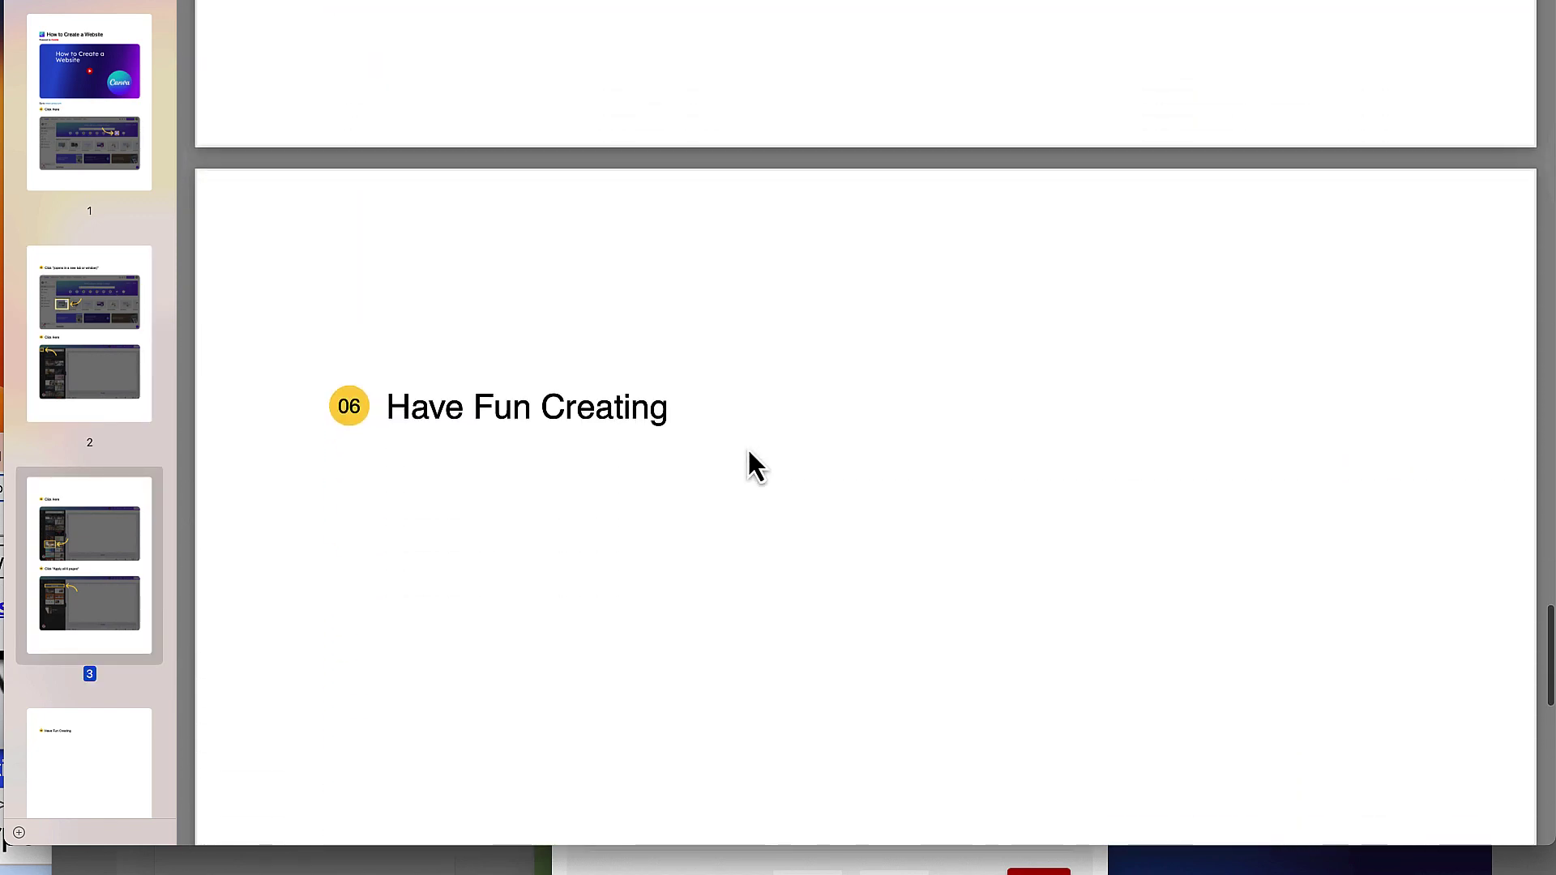
pyautogui.scroll(20, 747, 448)
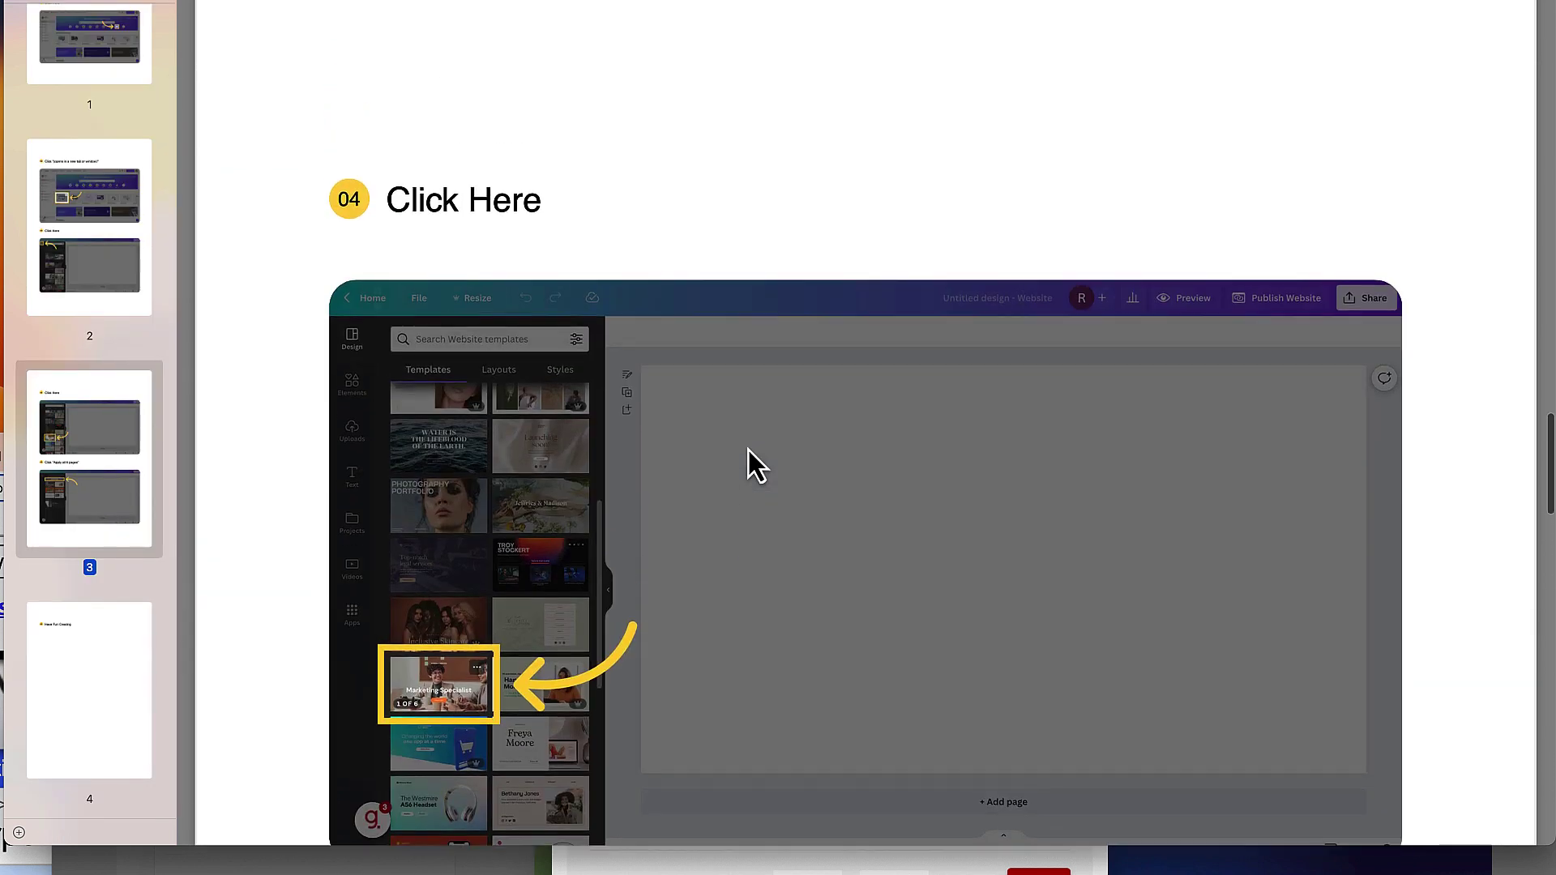
pyautogui.scroll(20, 747, 450)
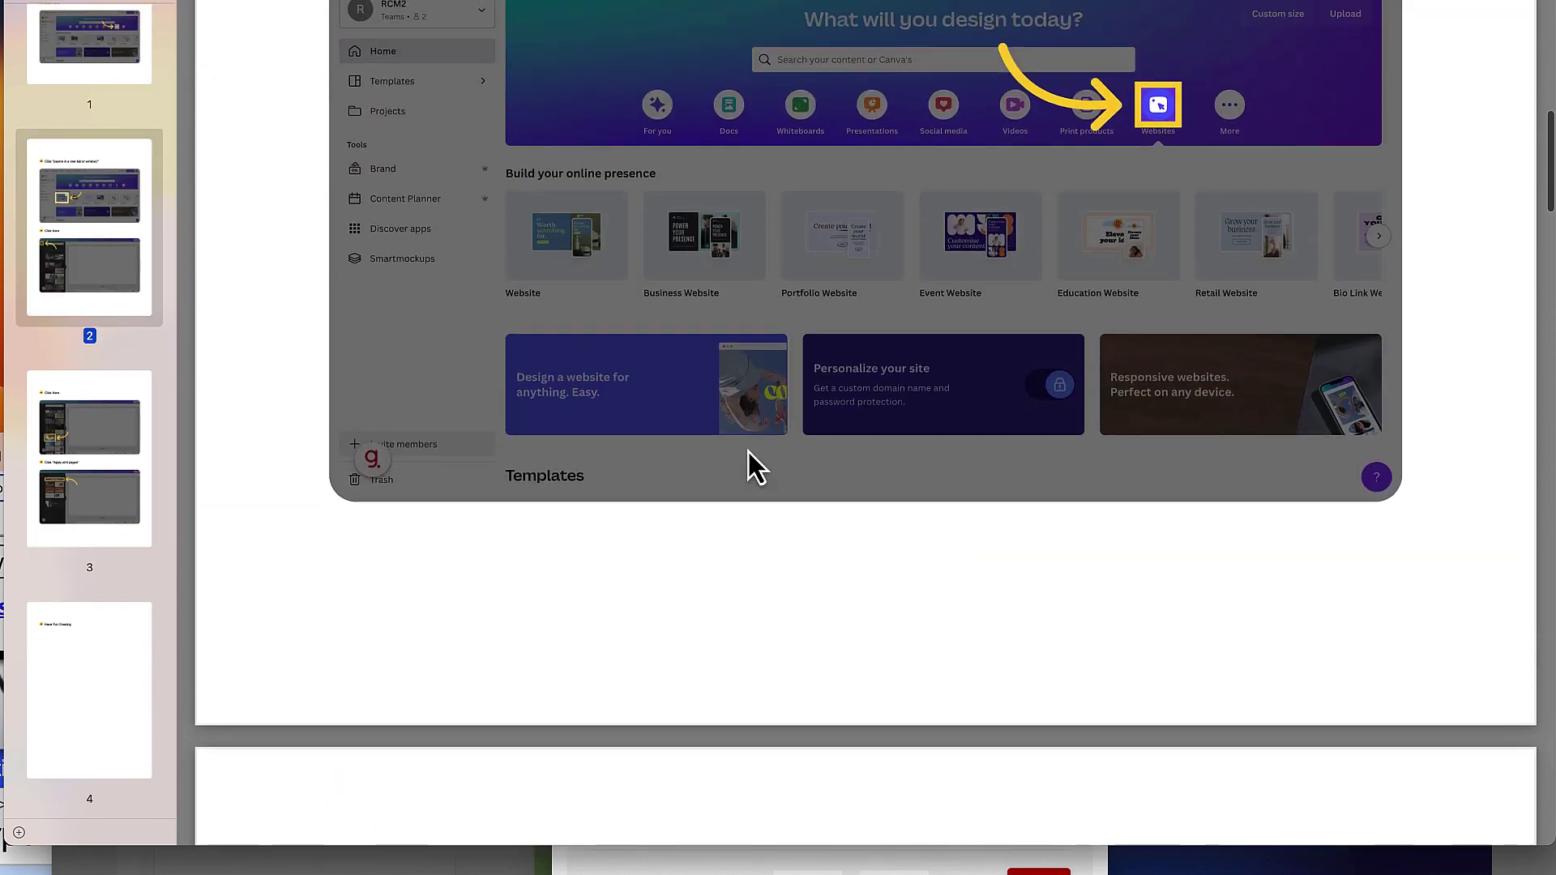
pyautogui.scroll(15, 747, 451)
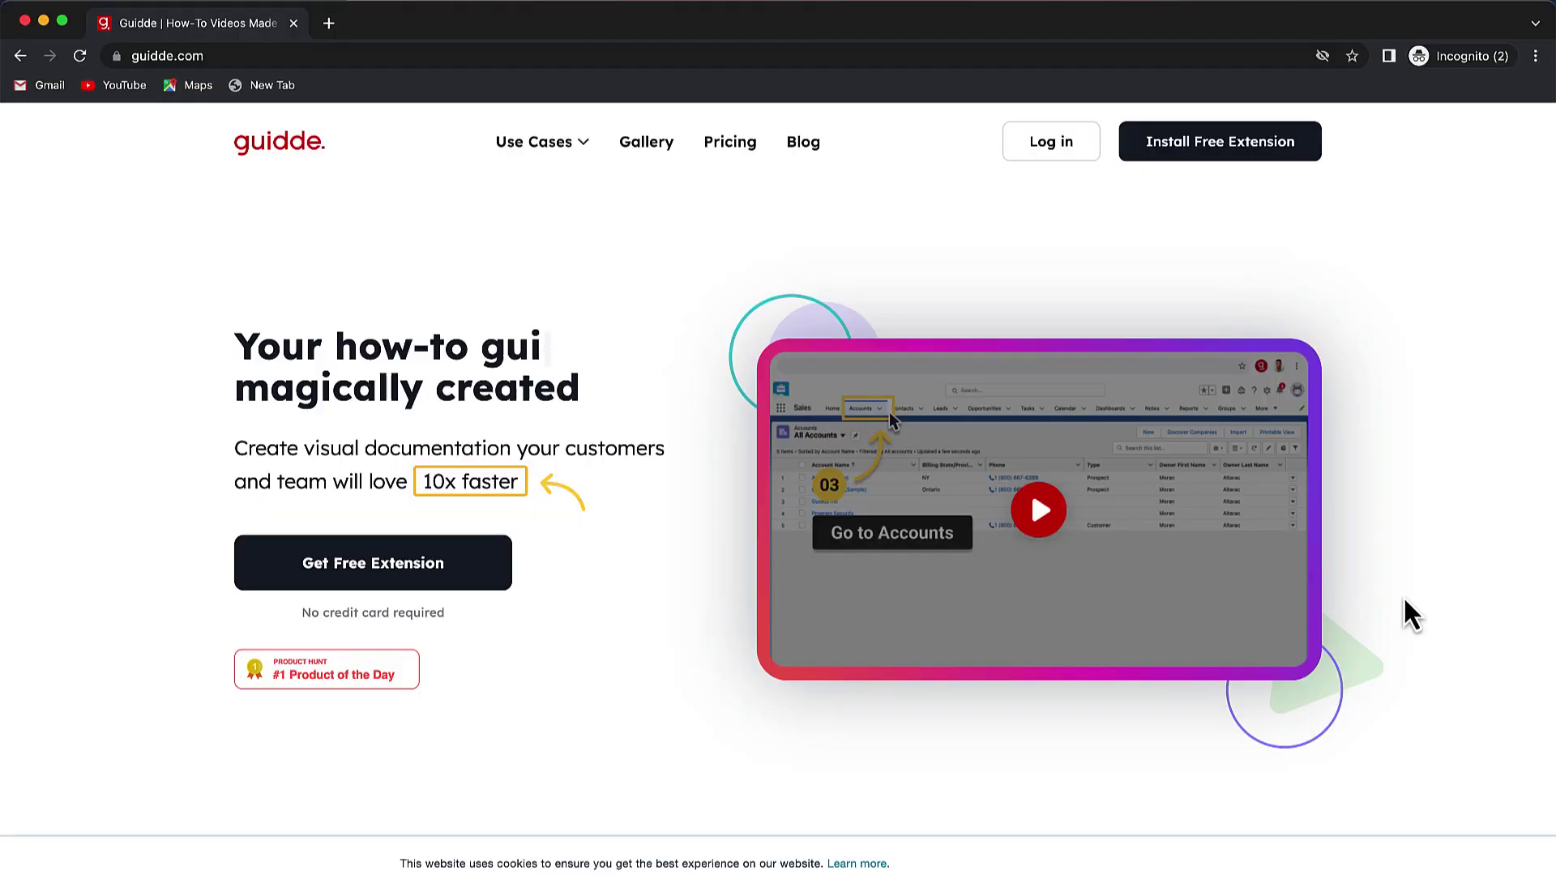
# - Scroll the guidde.com homepage past How it Works and You share it anywhere
pyautogui.scroll(-6, 1445, 698)
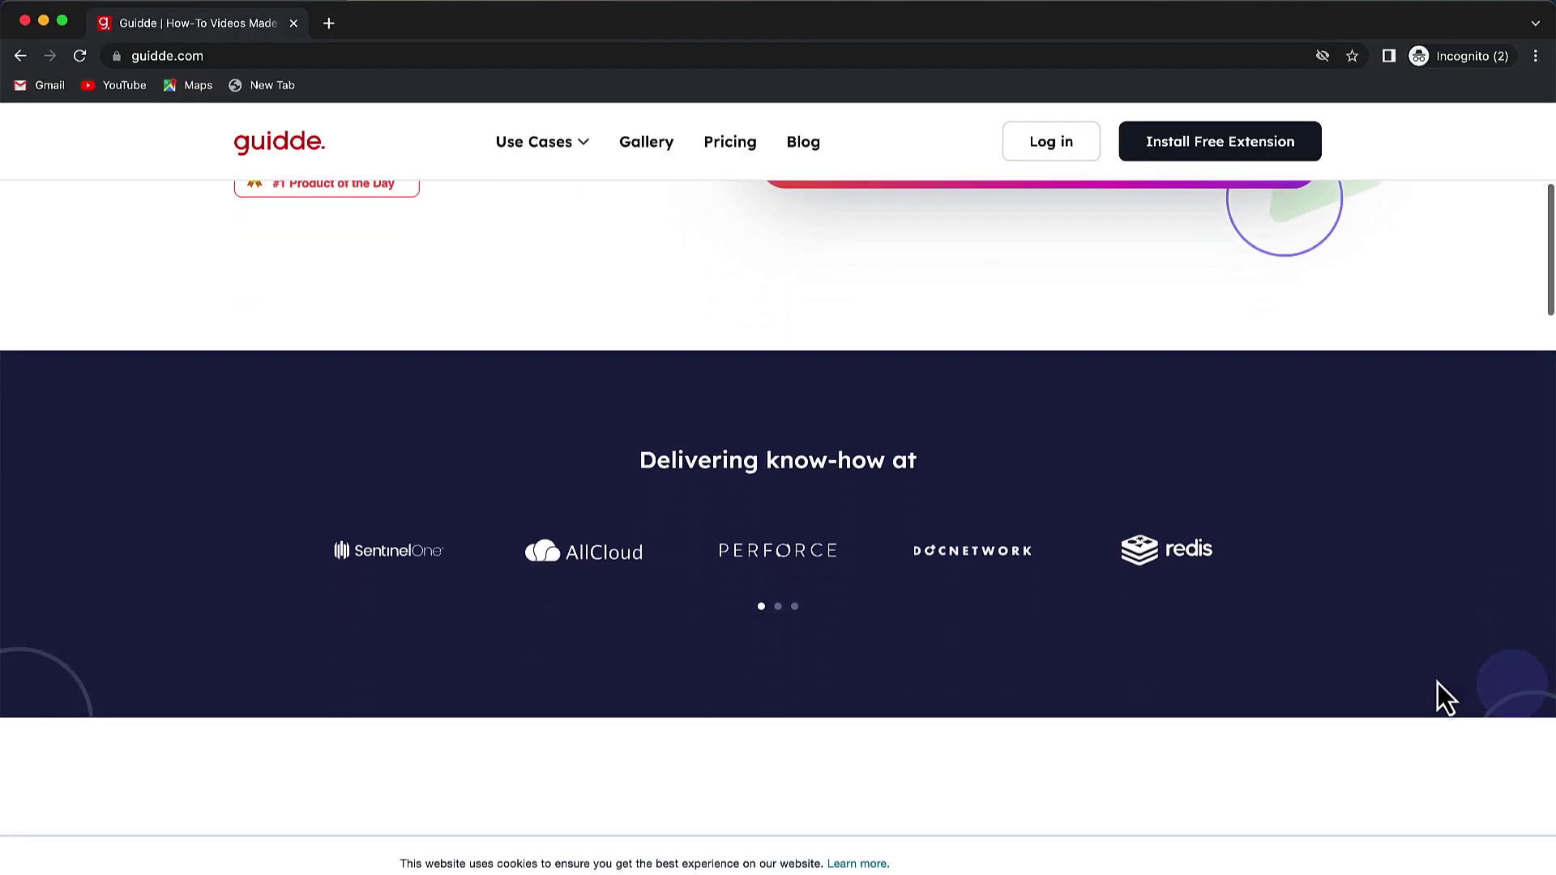
pyautogui.scroll(-8, 1438, 685)
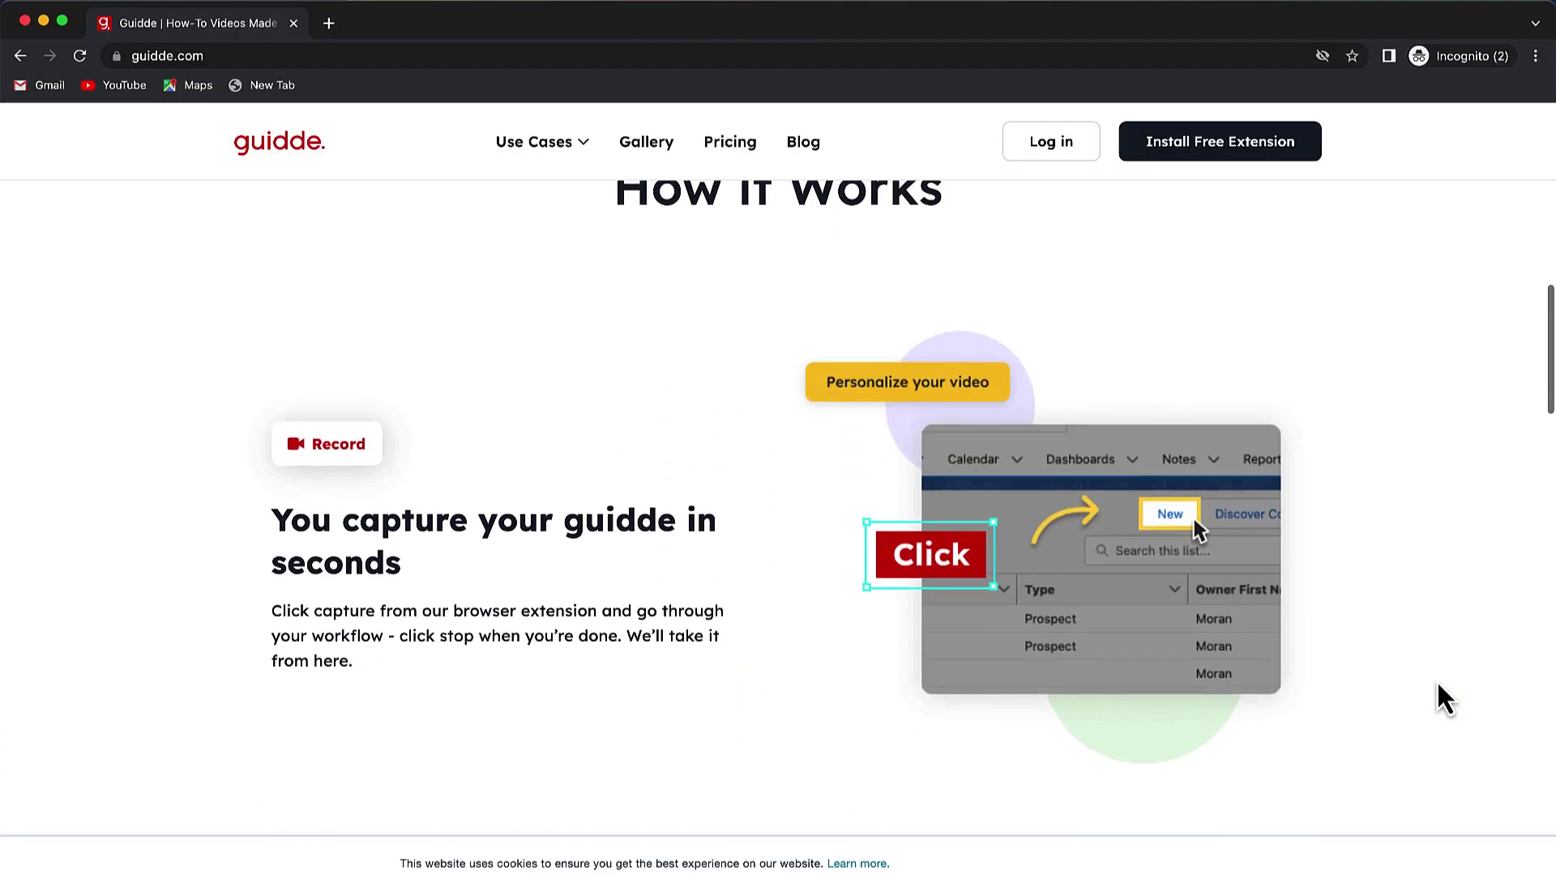
pyautogui.scroll(-6, 1438, 698)
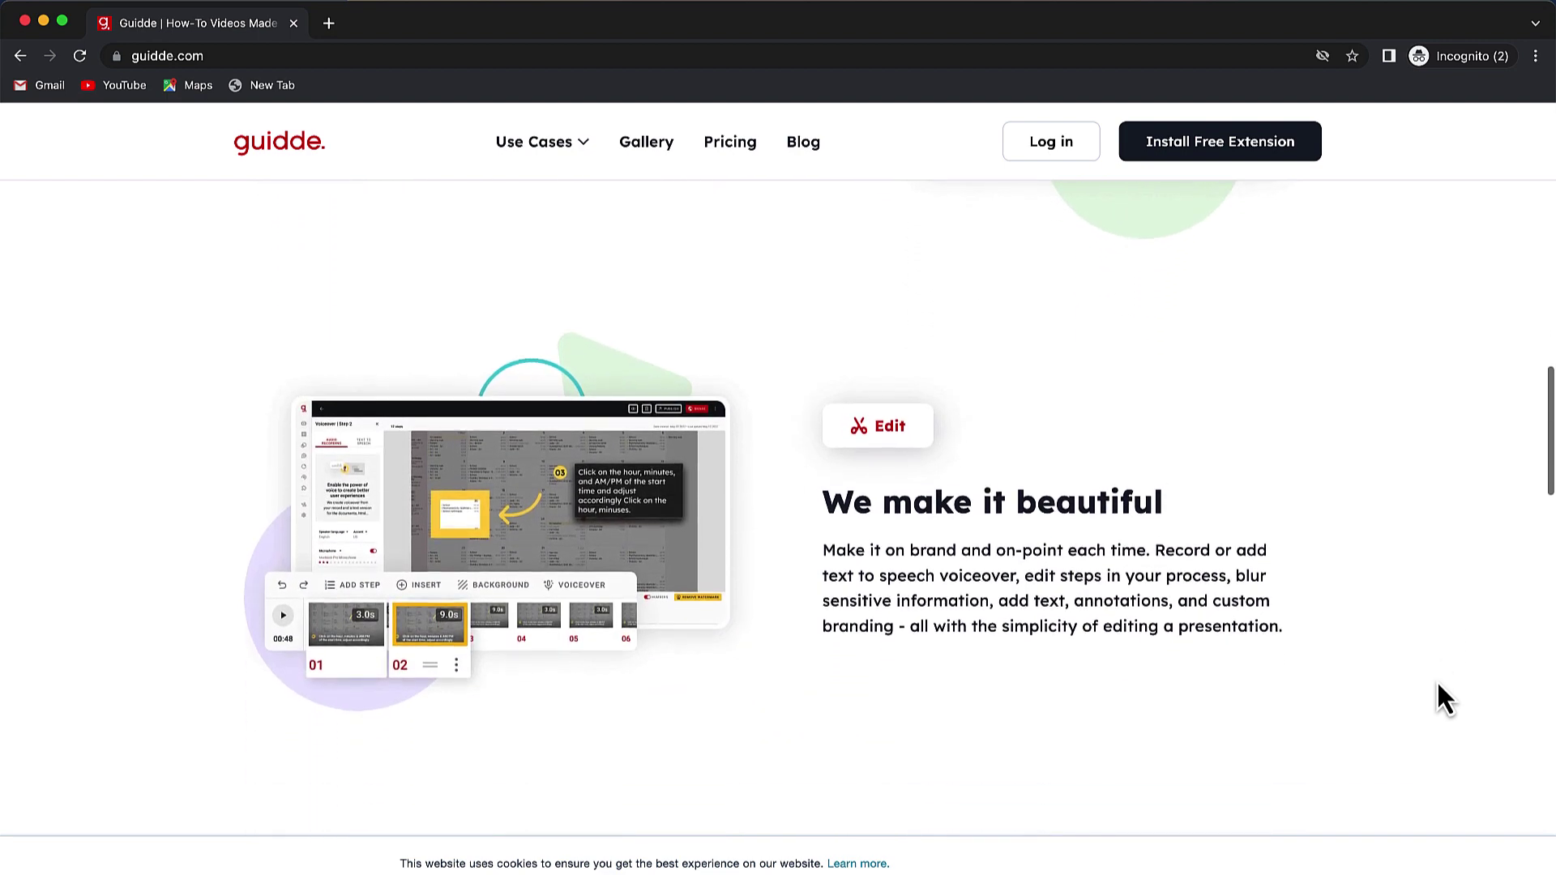
pyautogui.scroll(-5, 1438, 685)
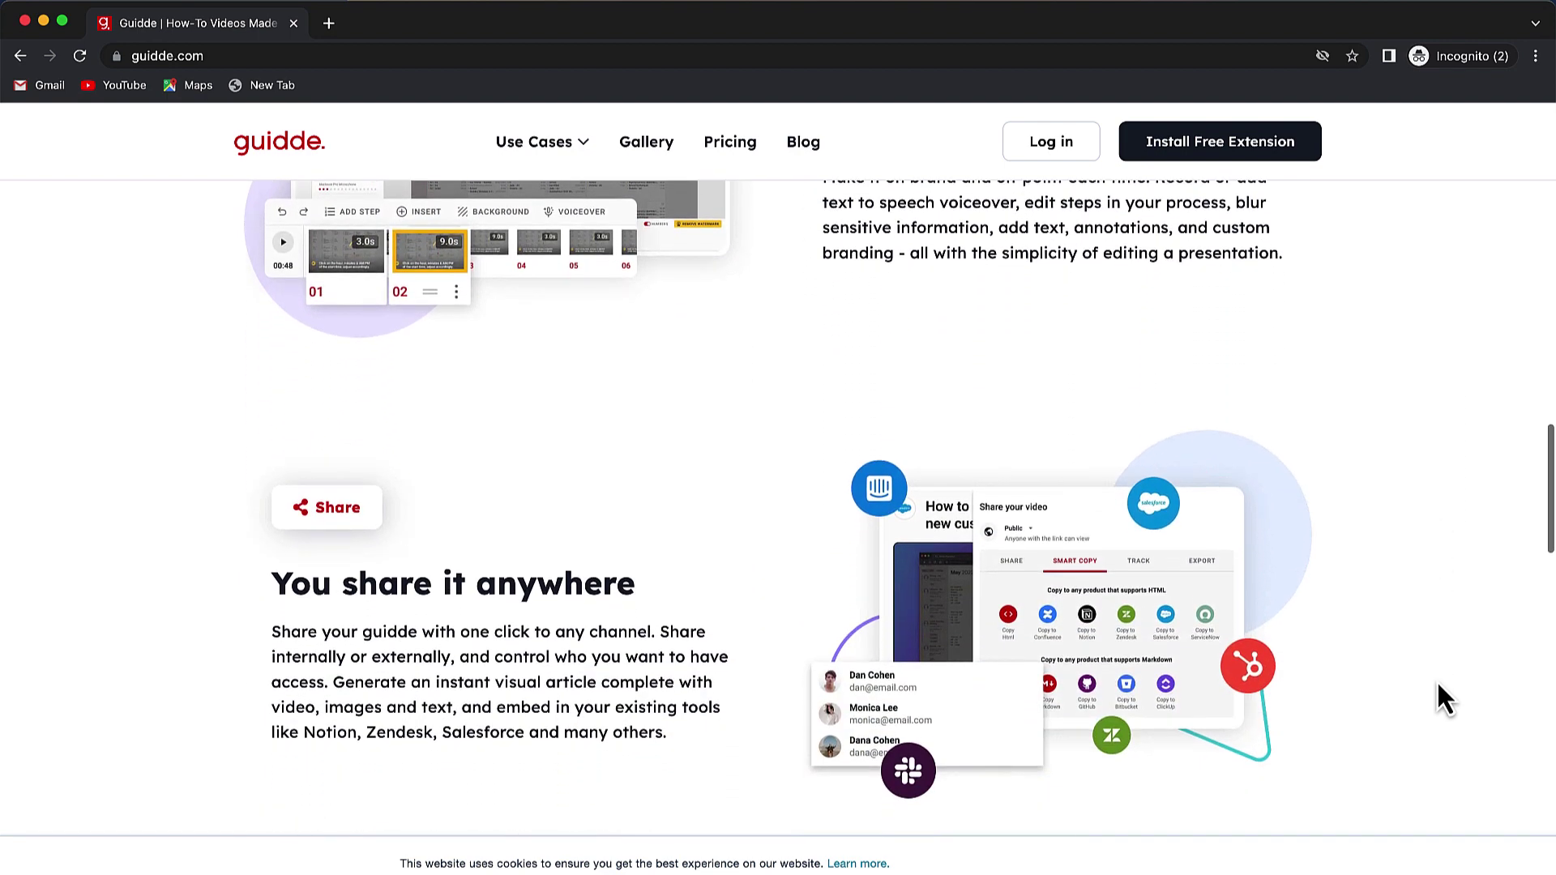
pyautogui.scroll(-4, 1440, 697)
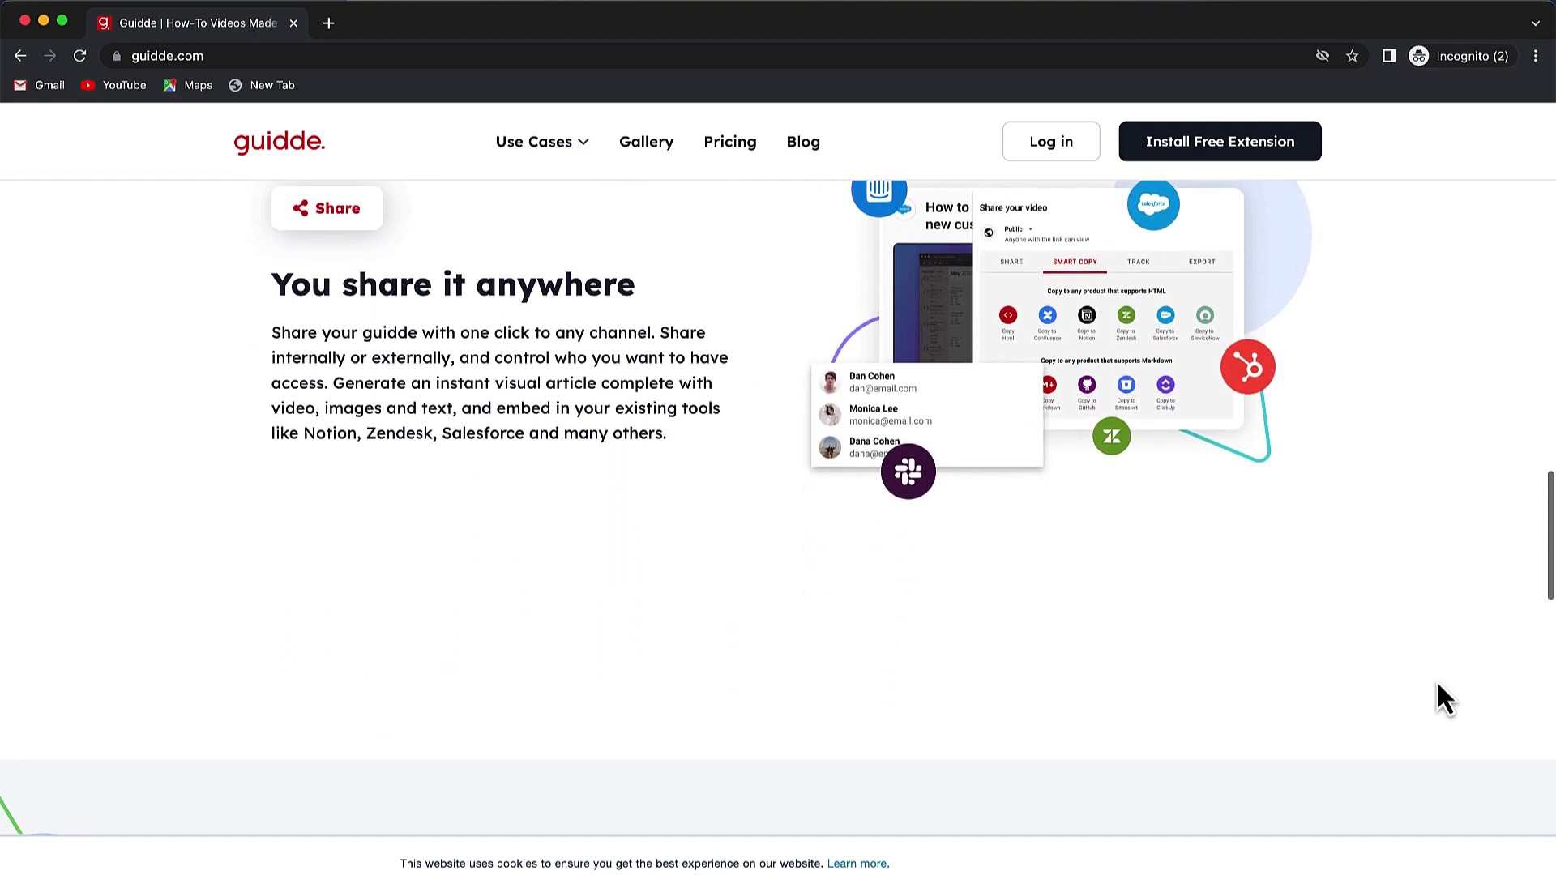
pyautogui.scroll(-5, 1437, 685)
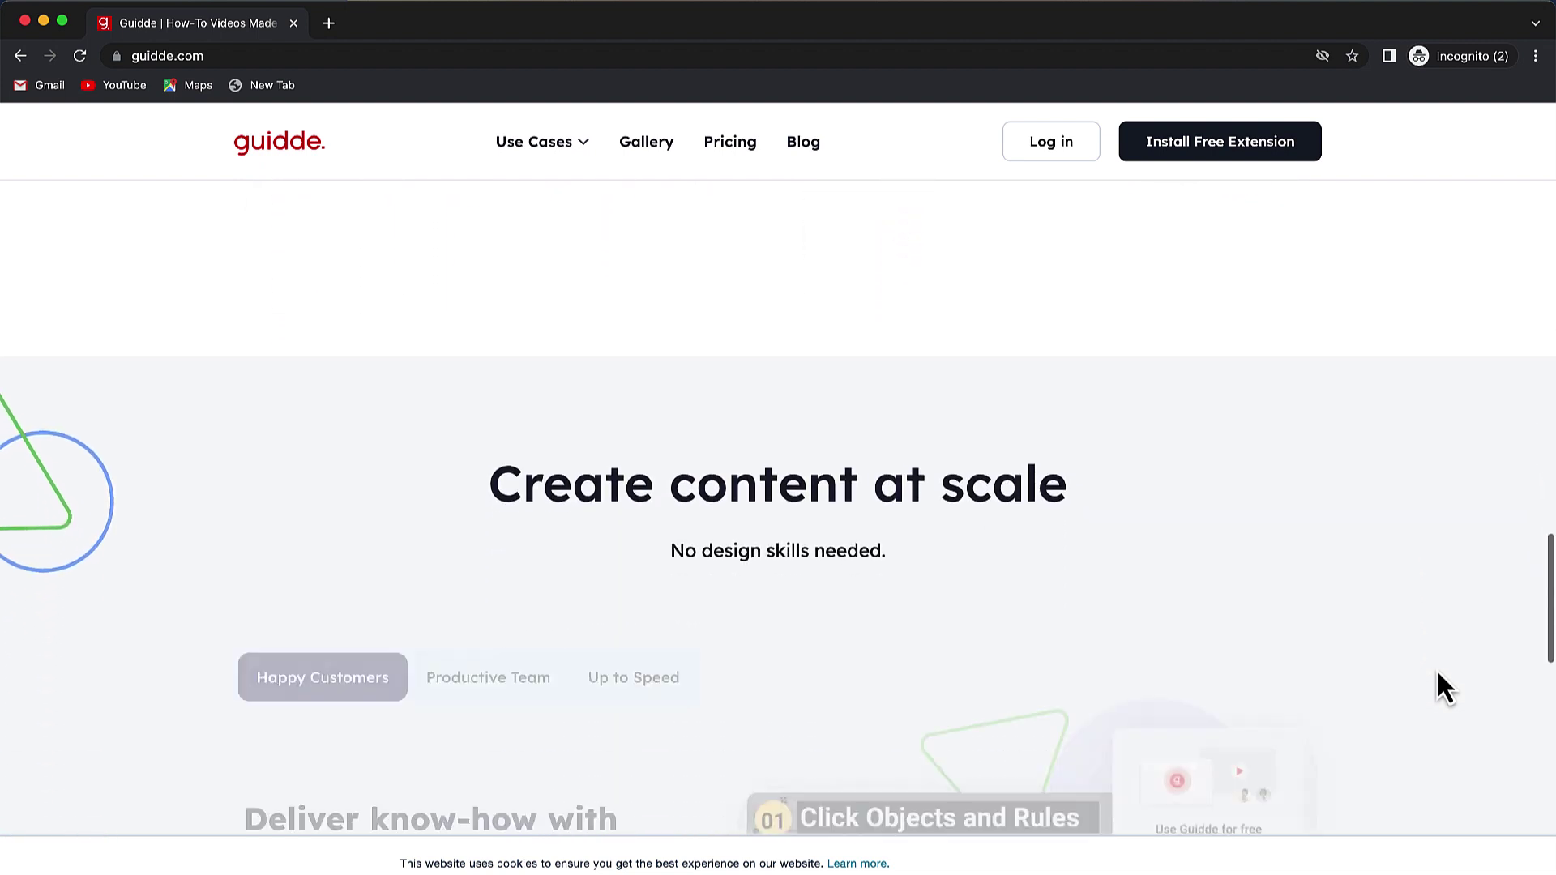
pyautogui.scroll(-3, 1438, 674)
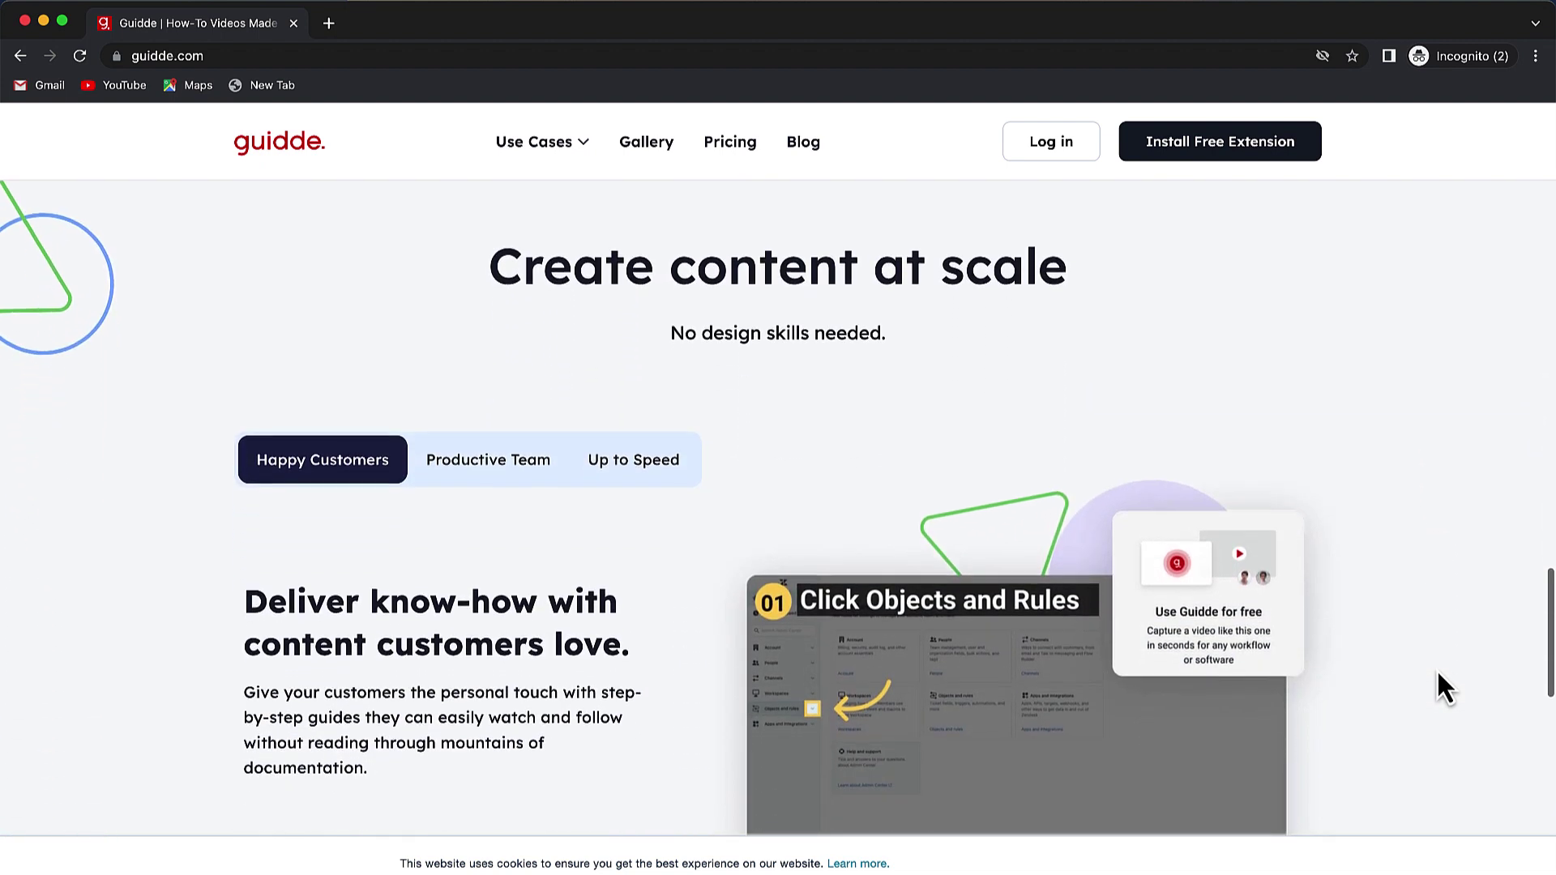